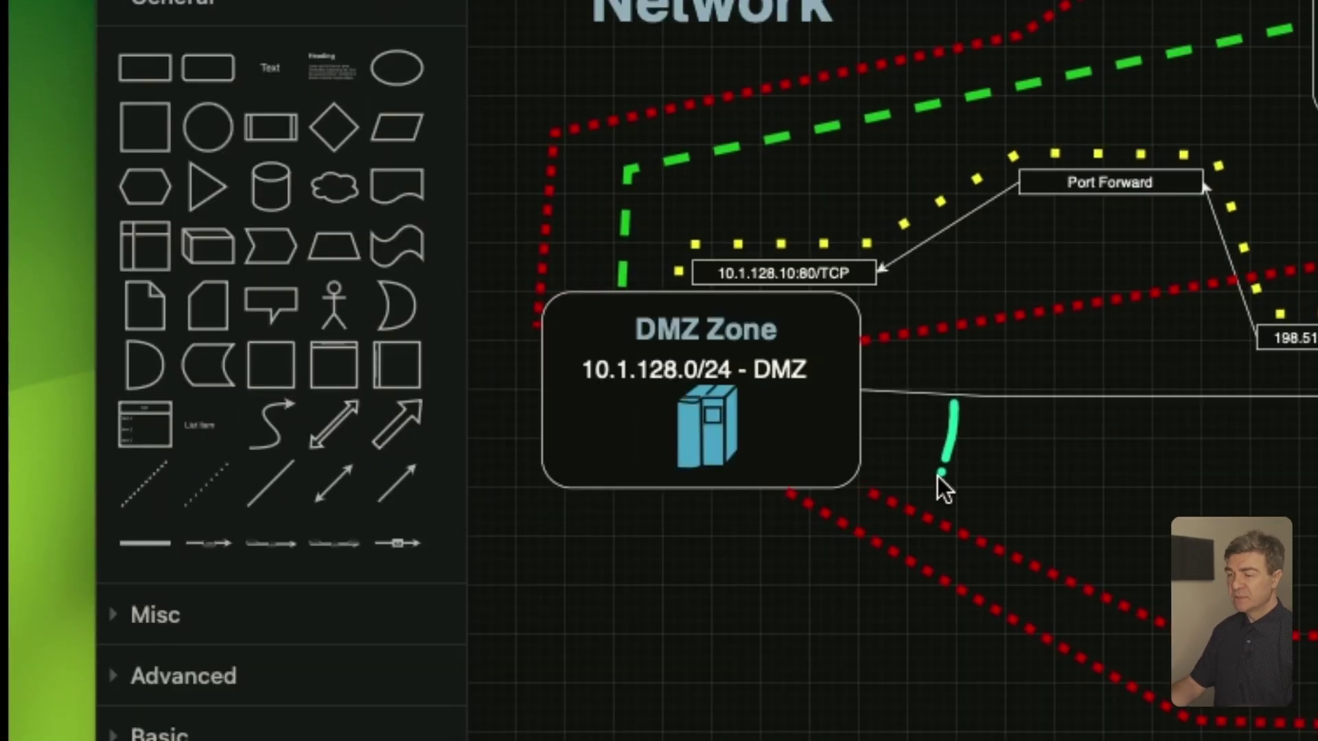
Examine the network diagram's DMZ, Hotspot, NSFW, VPN and Internal zones and the subnets assigned to each.
{"action": "mouse_move", "coordinate": [939, 477]}
{"action": "left_mouse_down"}
{"action": "mouse_move", "coordinate": [409, 403]}
{"action": "mouse_move", "coordinate": [1012, 371]}
{"action": "mouse_move", "coordinate": [905, 510]}
{"action": "left_mouse_up"}
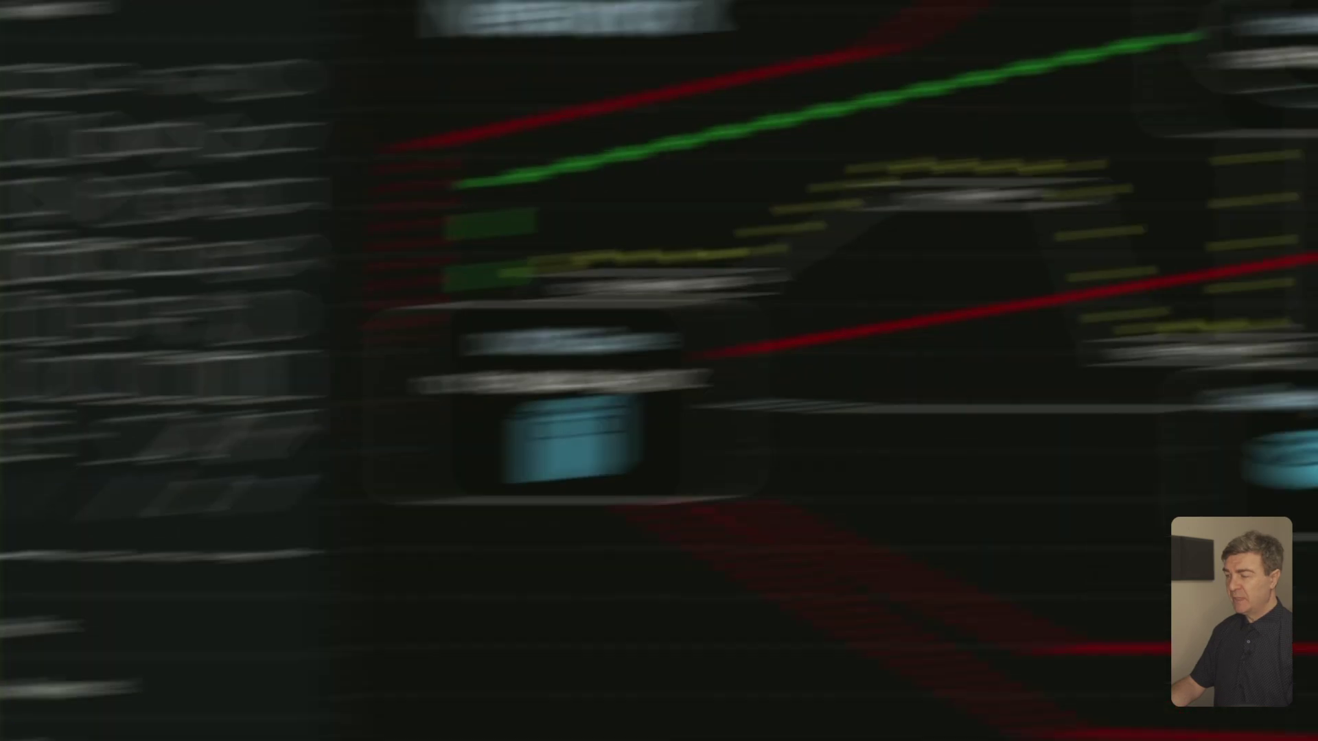
{"action": "mouse_move", "coordinate": [839, 471]}
{"action": "left_mouse_down"}
{"action": "mouse_move", "coordinate": [776, 197]}
{"action": "mouse_move", "coordinate": [797, 506]}
{"action": "left_mouse_up"}
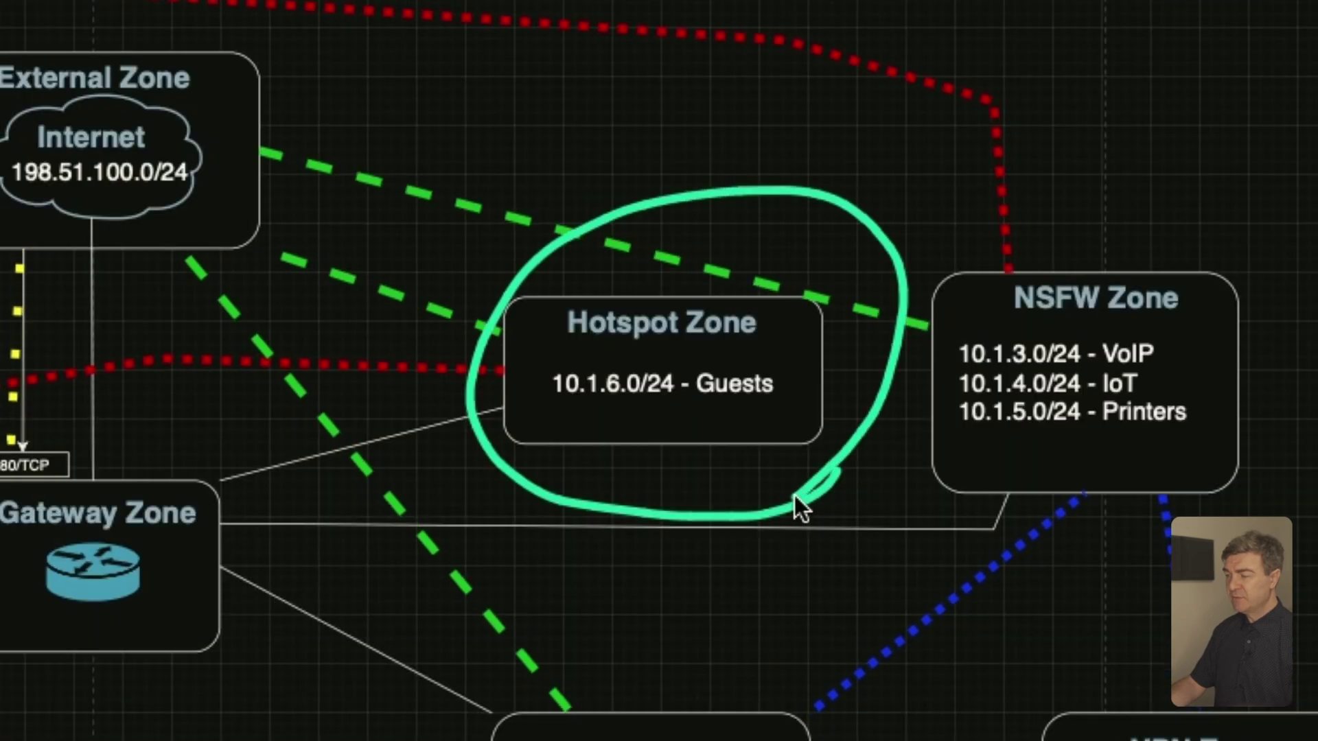
{"action": "mouse_move", "coordinate": [903, 220]}
{"action": "left_mouse_down"}
{"action": "mouse_move", "coordinate": [880, 371]}
{"action": "mouse_move", "coordinate": [1184, 532]}
{"action": "mouse_move", "coordinate": [1303, 235]}
{"action": "mouse_move", "coordinate": [910, 217]}
{"action": "left_mouse_up"}
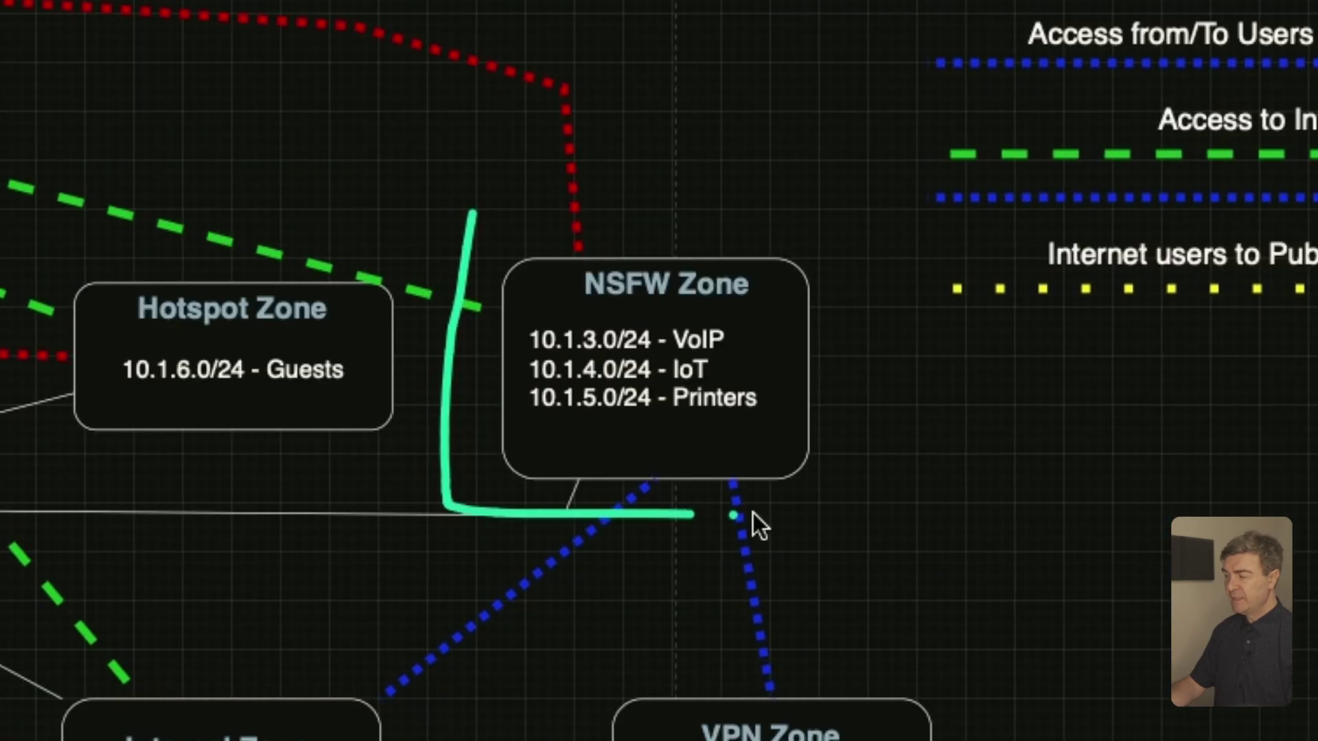
{"action": "left_click_drag", "start_coordinate": [479, 204], "coordinate": [464, 207]}
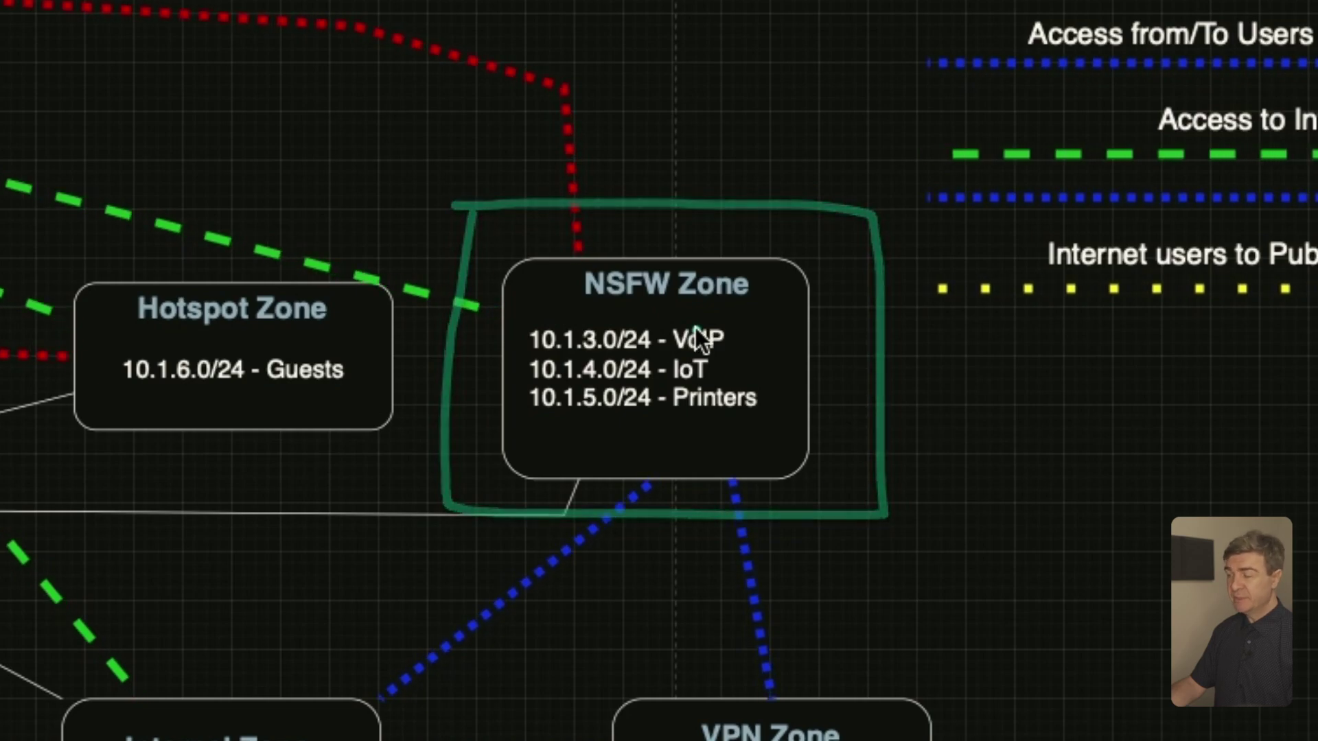
{"action": "mouse_move", "coordinate": [539, 485]}
{"action": "left_mouse_down"}
{"action": "mouse_move", "coordinate": [549, 735]}
{"action": "mouse_move", "coordinate": [829, 520]}
{"action": "mouse_move", "coordinate": [886, 184]}
{"action": "mouse_move", "coordinate": [464, 181]}
{"action": "left_mouse_up"}
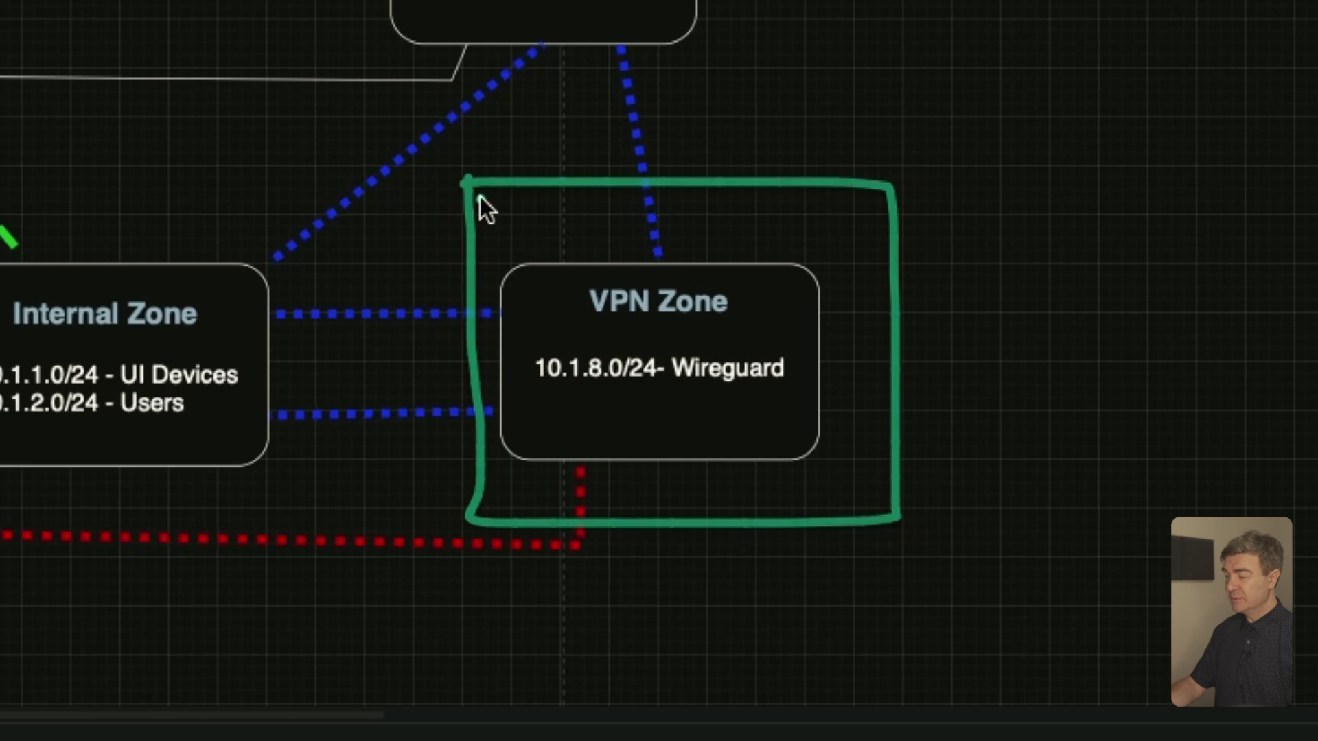
{"action": "mouse_move", "coordinate": [846, 221]}
{"action": "left_mouse_down"}
{"action": "mouse_move", "coordinate": [870, 505]}
{"action": "mouse_move", "coordinate": [457, 507]}
{"action": "mouse_move", "coordinate": [455, 159]}
{"action": "mouse_move", "coordinate": [821, 175]}
{"action": "mouse_move", "coordinate": [840, 223]}
{"action": "left_mouse_up"}
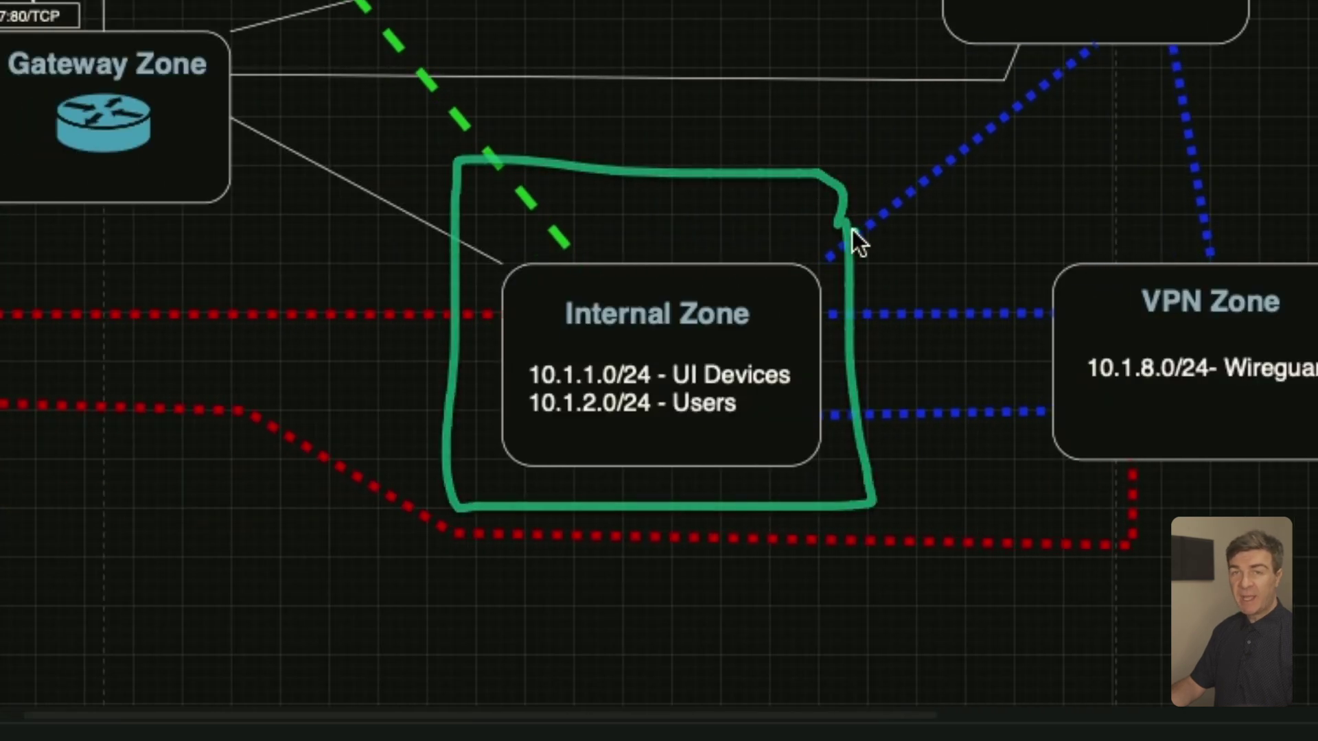
{"action": "mouse_move", "coordinate": [858, 426]}
{"action": "left_mouse_down"}
{"action": "mouse_move", "coordinate": [683, 490]}
{"action": "mouse_move", "coordinate": [545, 219]}
{"action": "mouse_move", "coordinate": [920, 403]}
{"action": "mouse_move", "coordinate": [794, 458]}
{"action": "left_mouse_up"}
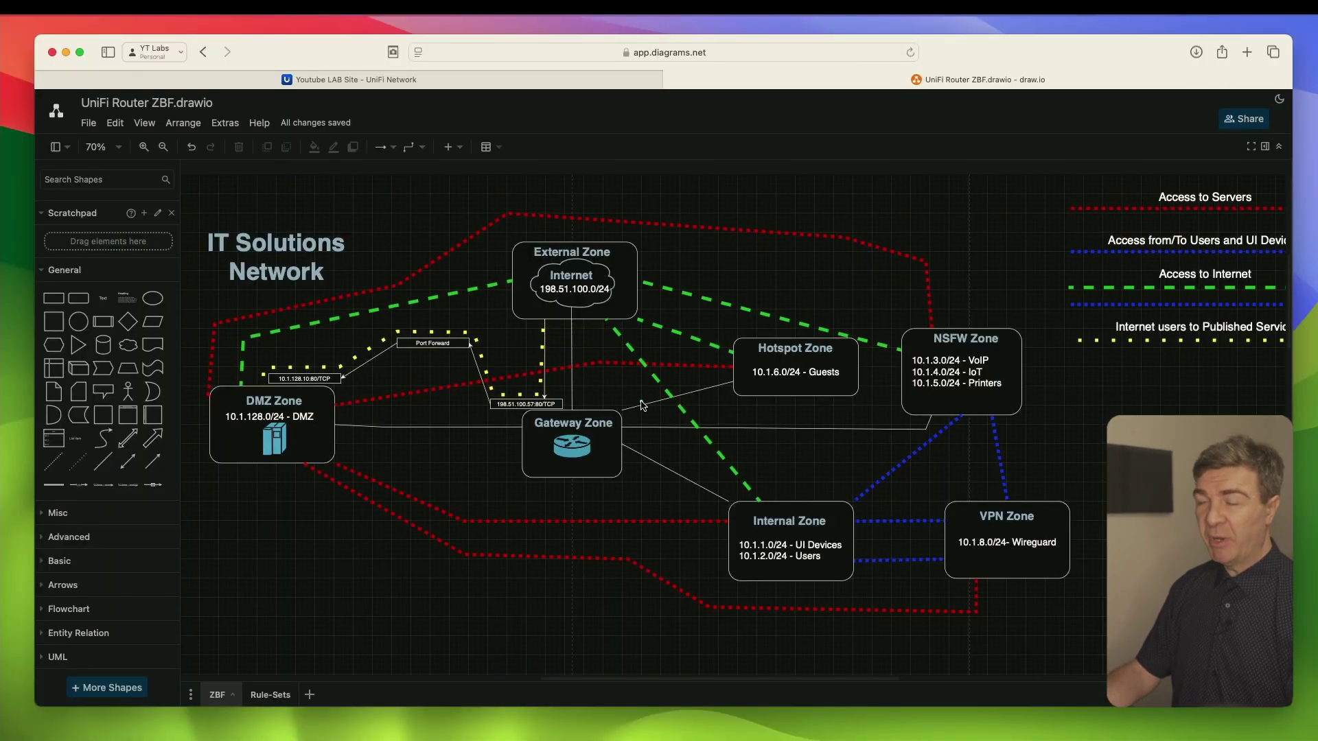
{"action": "mouse_move", "coordinate": [718, 494]}
{"action": "left_mouse_down"}
{"action": "mouse_move", "coordinate": [725, 591]}
{"action": "mouse_move", "coordinate": [863, 595]}
{"action": "mouse_move", "coordinate": [733, 475]}
{"action": "left_mouse_up"}
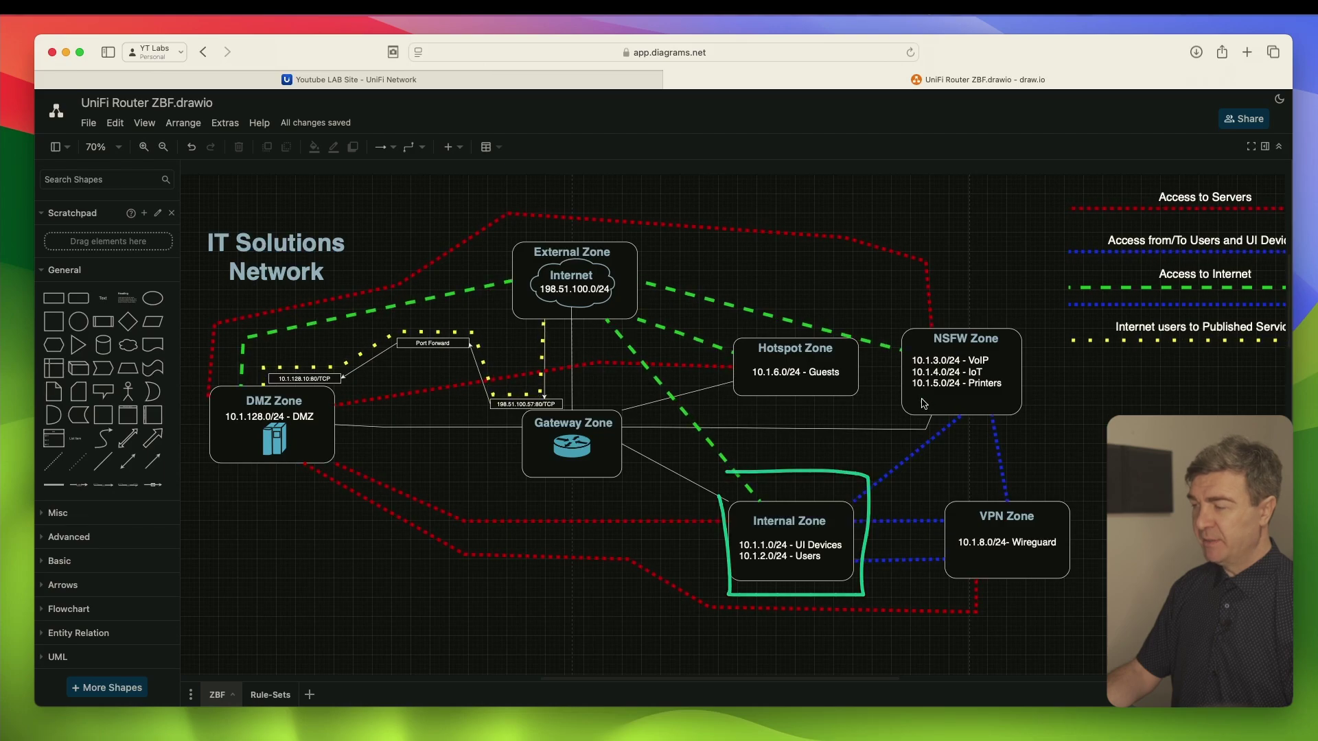
Switch to UniFi Network and open the Default network's configuration in the network settings.
{"action": "left_click", "coordinate": [441, 81]}
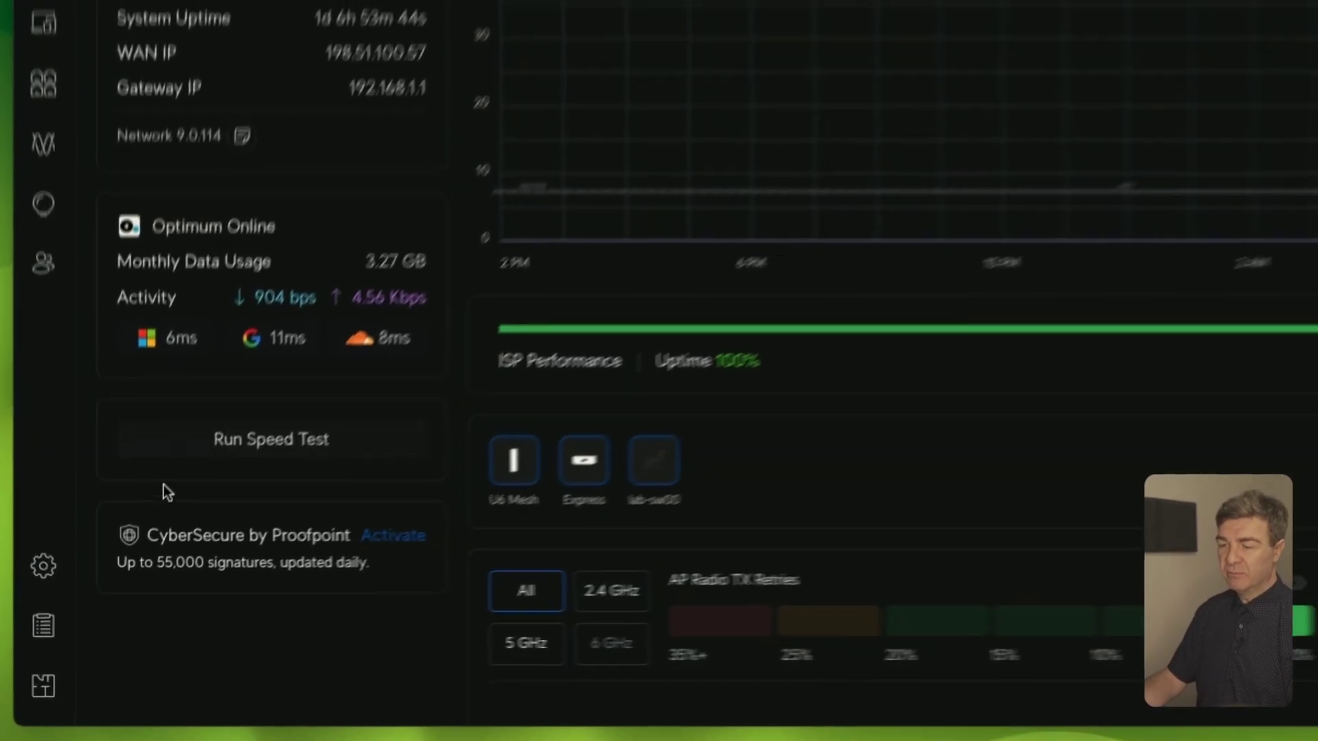
{"action": "left_click", "coordinate": [49, 642]}
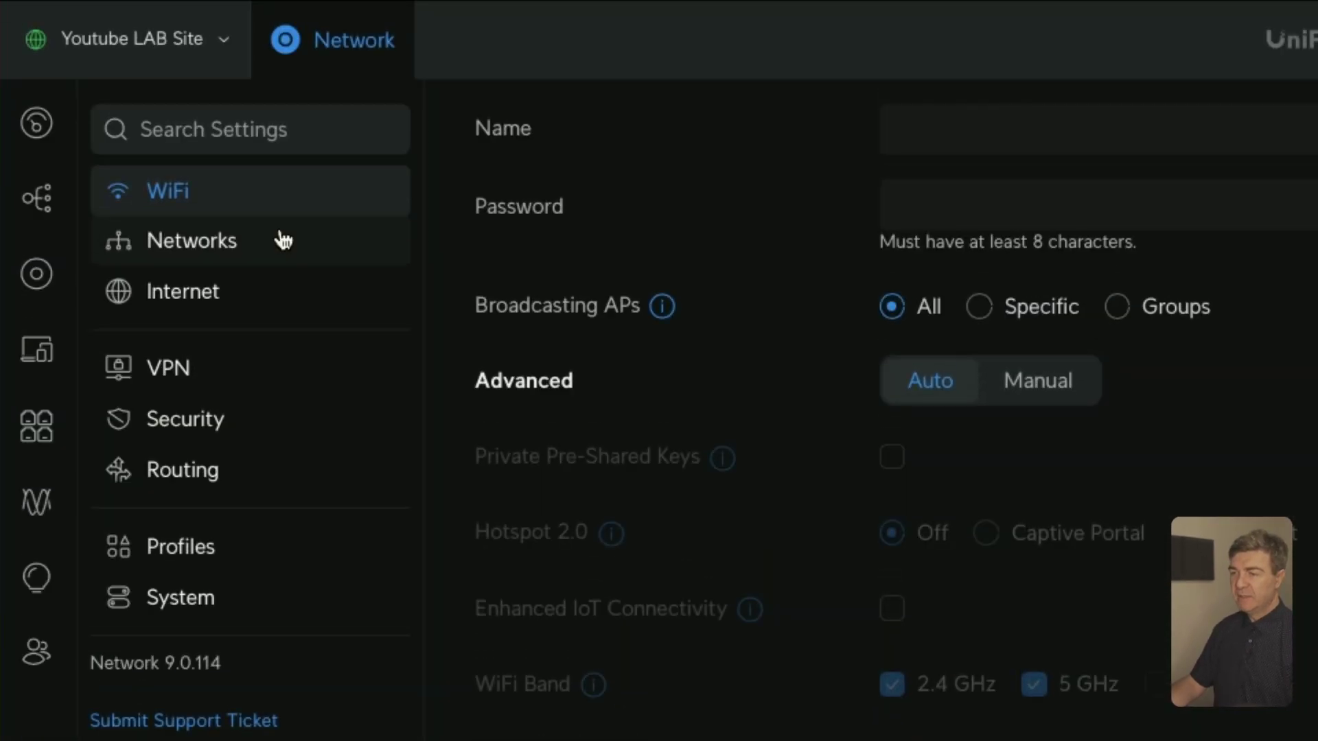
{"action": "left_click", "coordinate": [283, 239]}
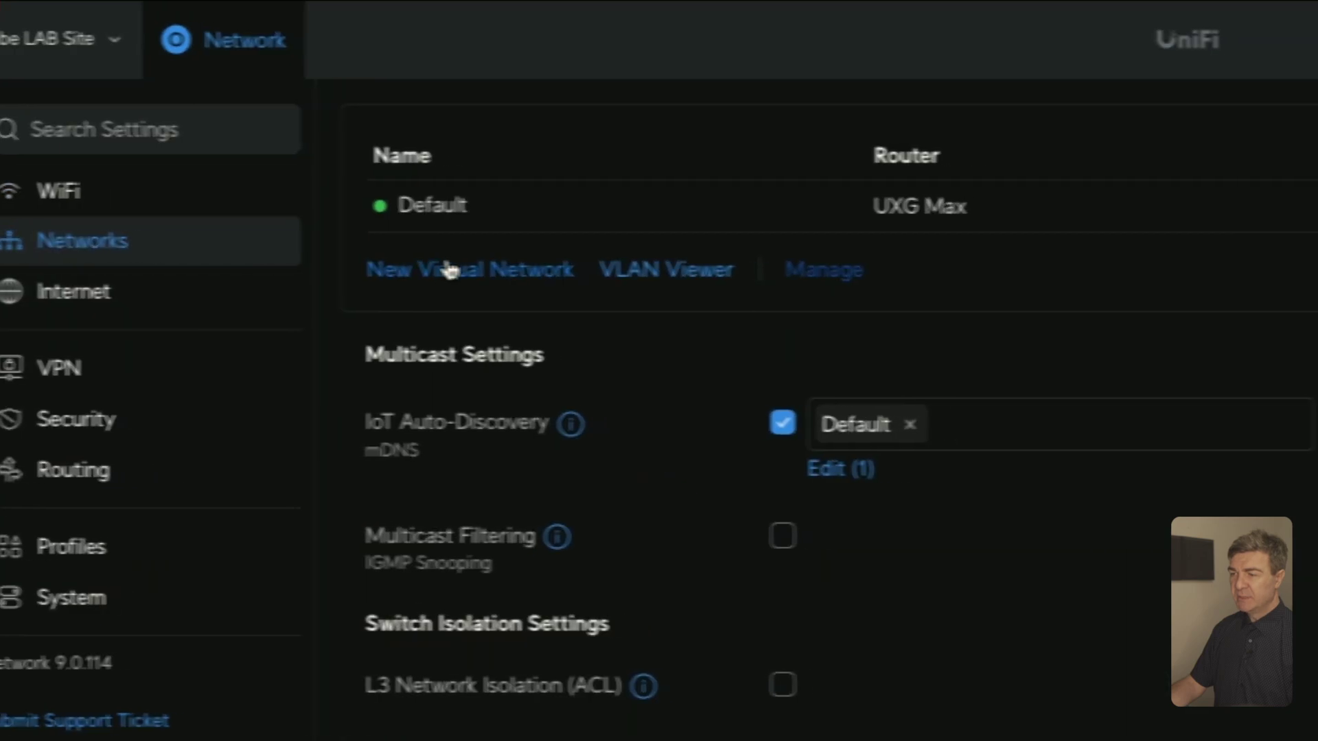
{"action": "left_click", "coordinate": [257, 223]}
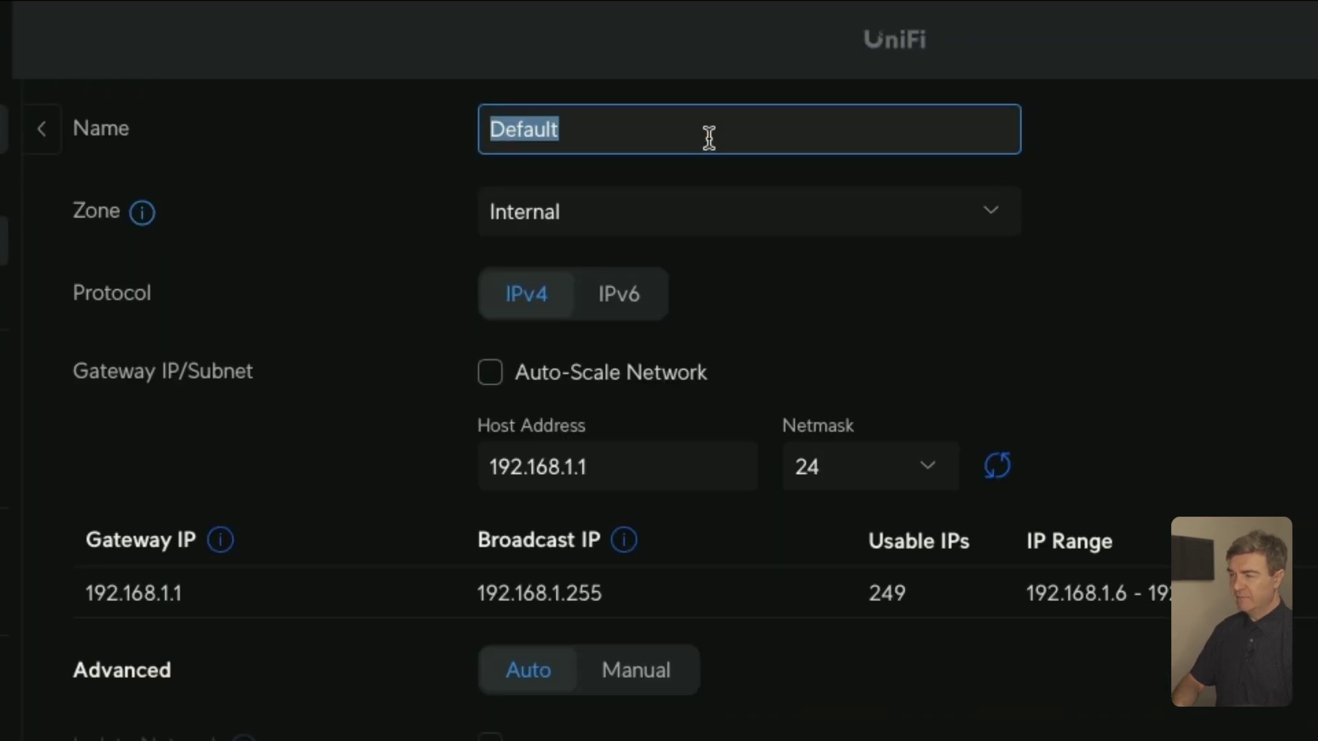
Rename the Default network UI Devices, set its host address to 10.1.1.1 with netmask 24, and apply the changes.
{"action": "type", "text": "UI Devices"}
{"action": "left_click", "coordinate": [622, 467]}
{"action": "double_click", "coordinate": [569, 466]}
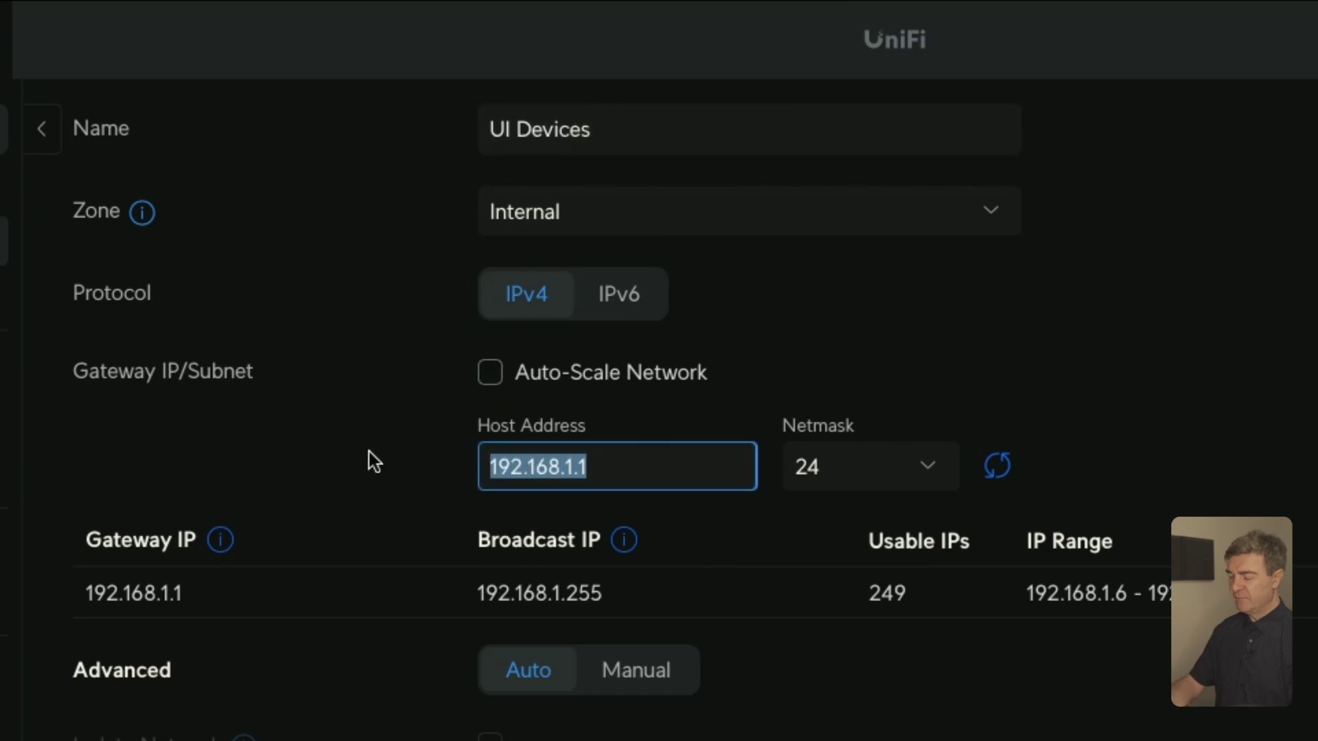
{"action": "type", "text": "10."}
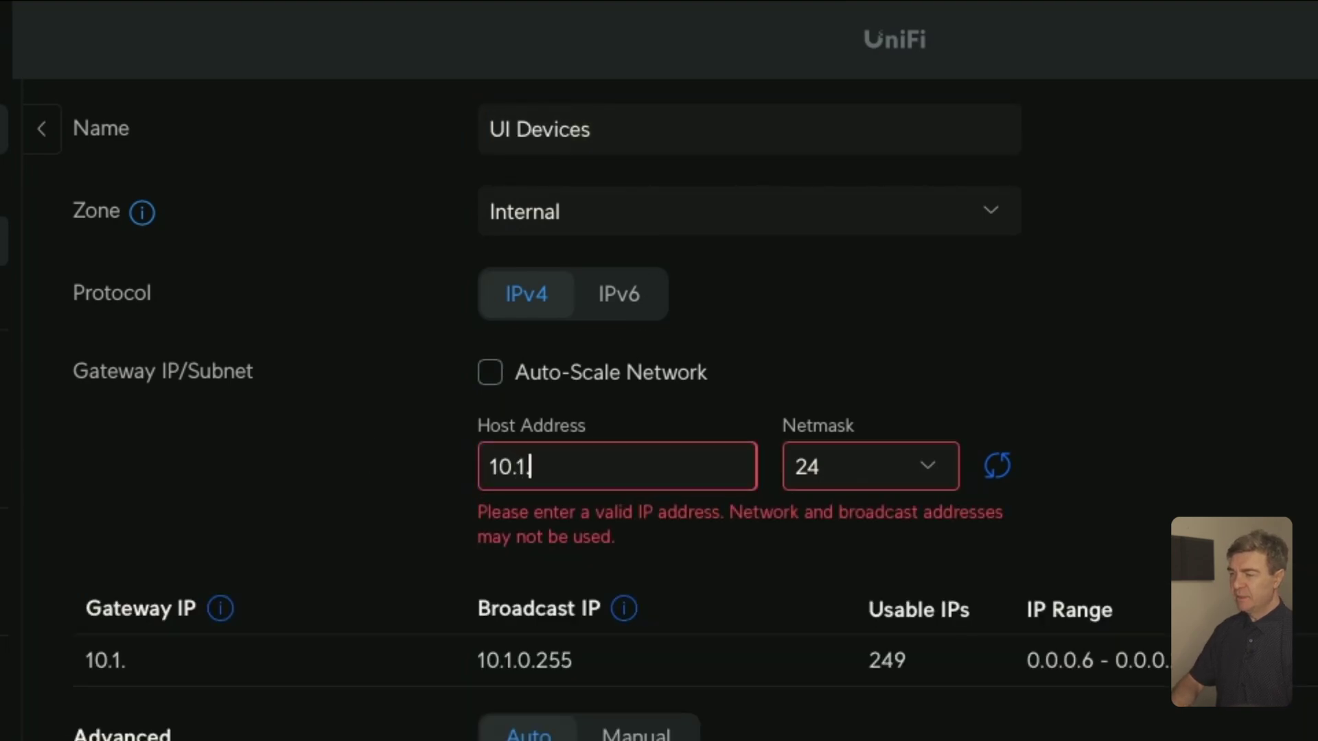
{"action": "type", "text": "1.1.1"}
{"action": "key", "text": "BackSpace"}
{"action": "type", "text": "1"}
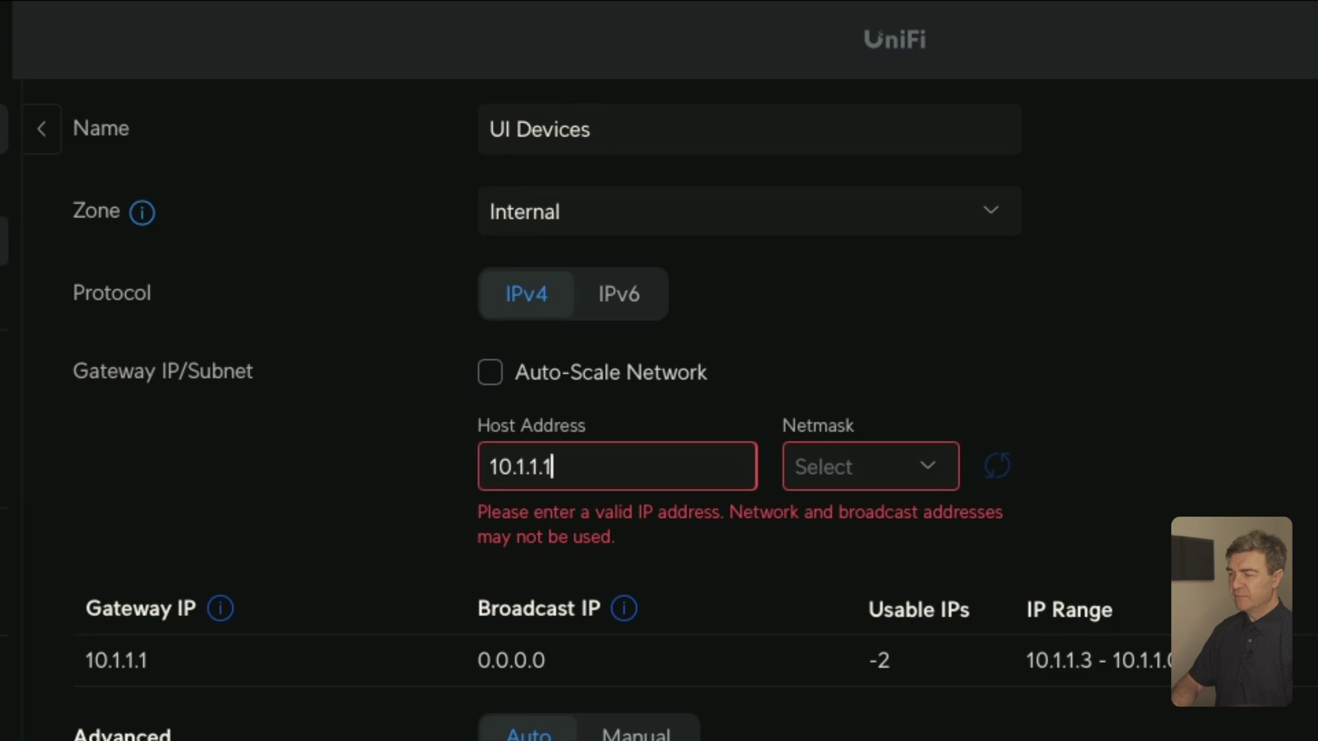
{"action": "left_click", "coordinate": [870, 467]}
{"action": "left_click", "coordinate": [856, 532]}
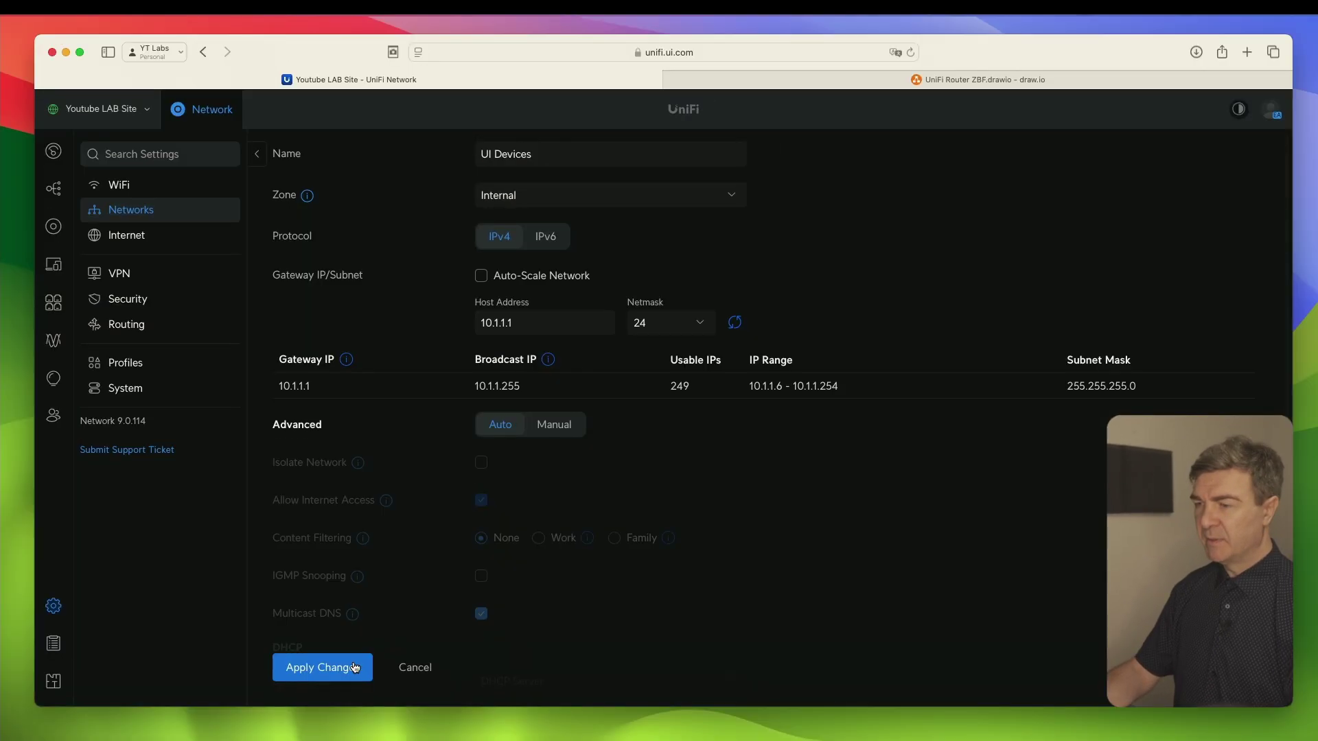
{"action": "left_click", "coordinate": [355, 667]}
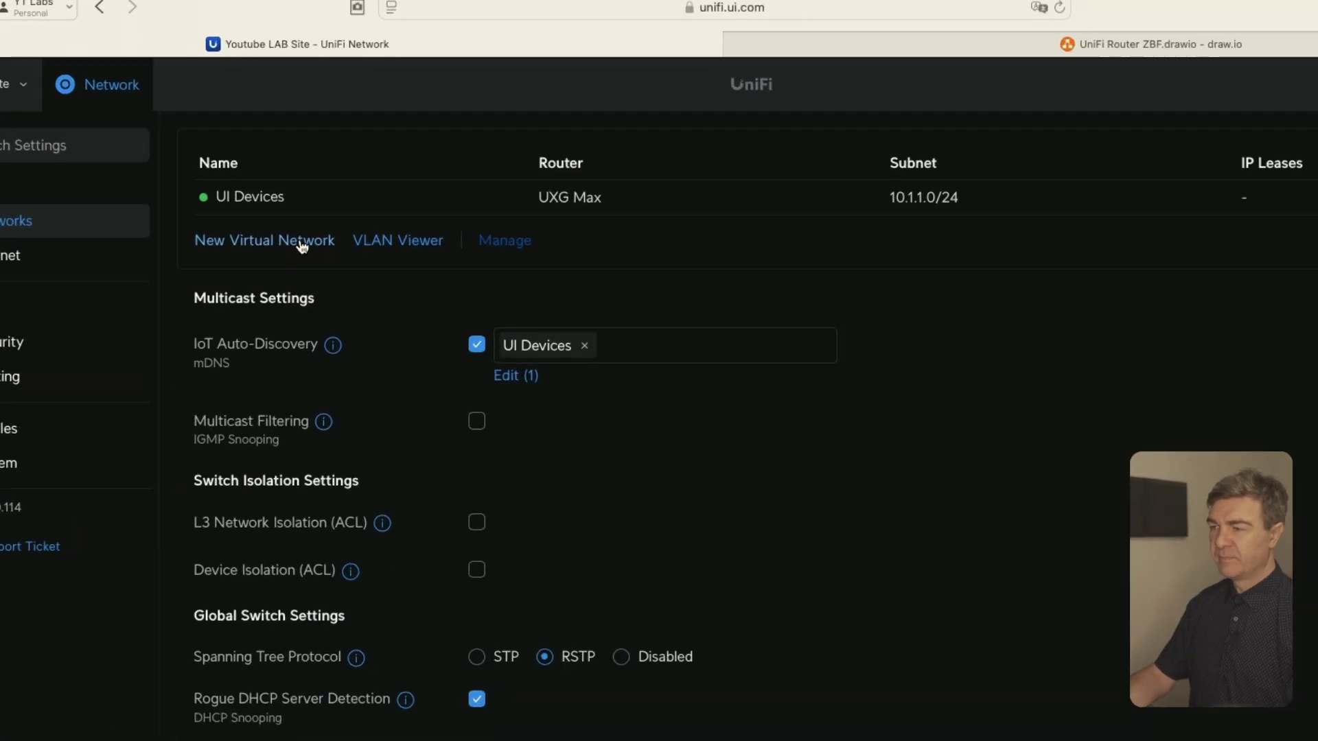
Create a virtual network named Users with Auto-Scale Network off and host address 10.1.2.1.
{"action": "left_click", "coordinate": [341, 218]}
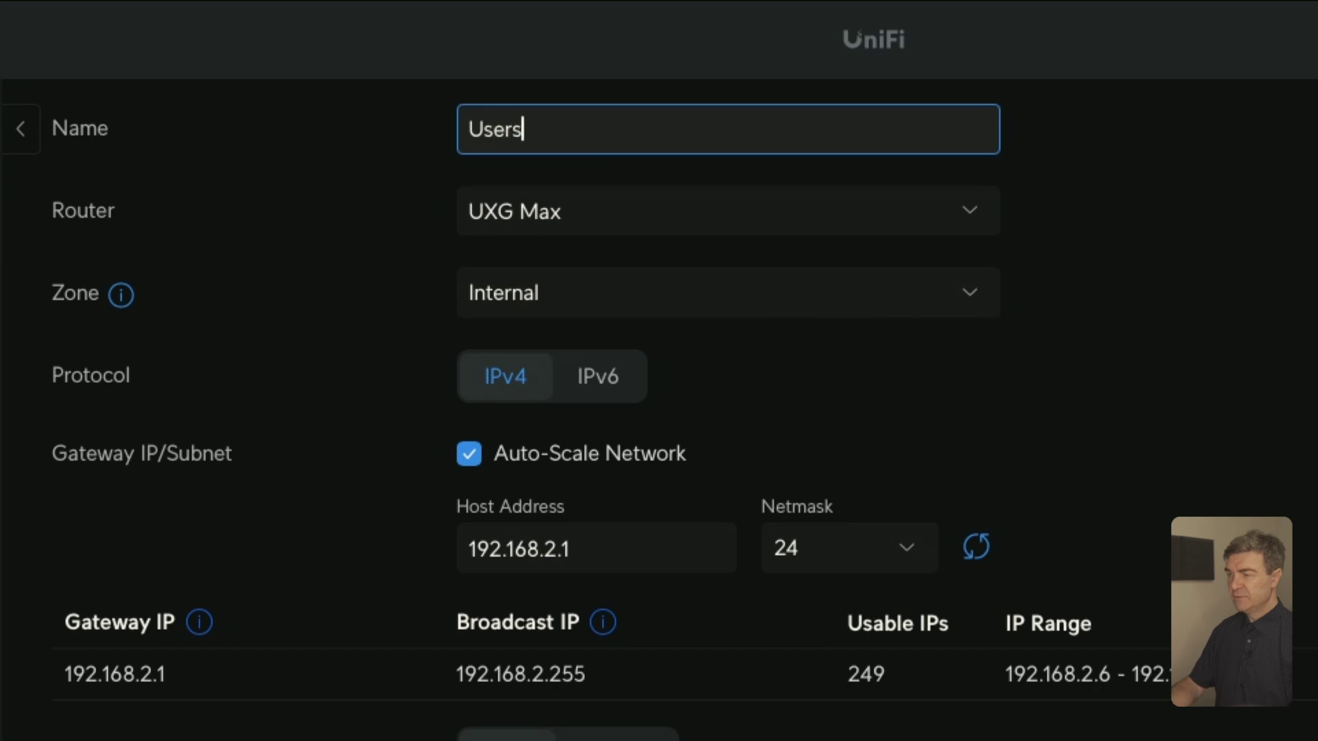
{"action": "type", "text": "Users"}
{"action": "left_click", "coordinate": [555, 479]}
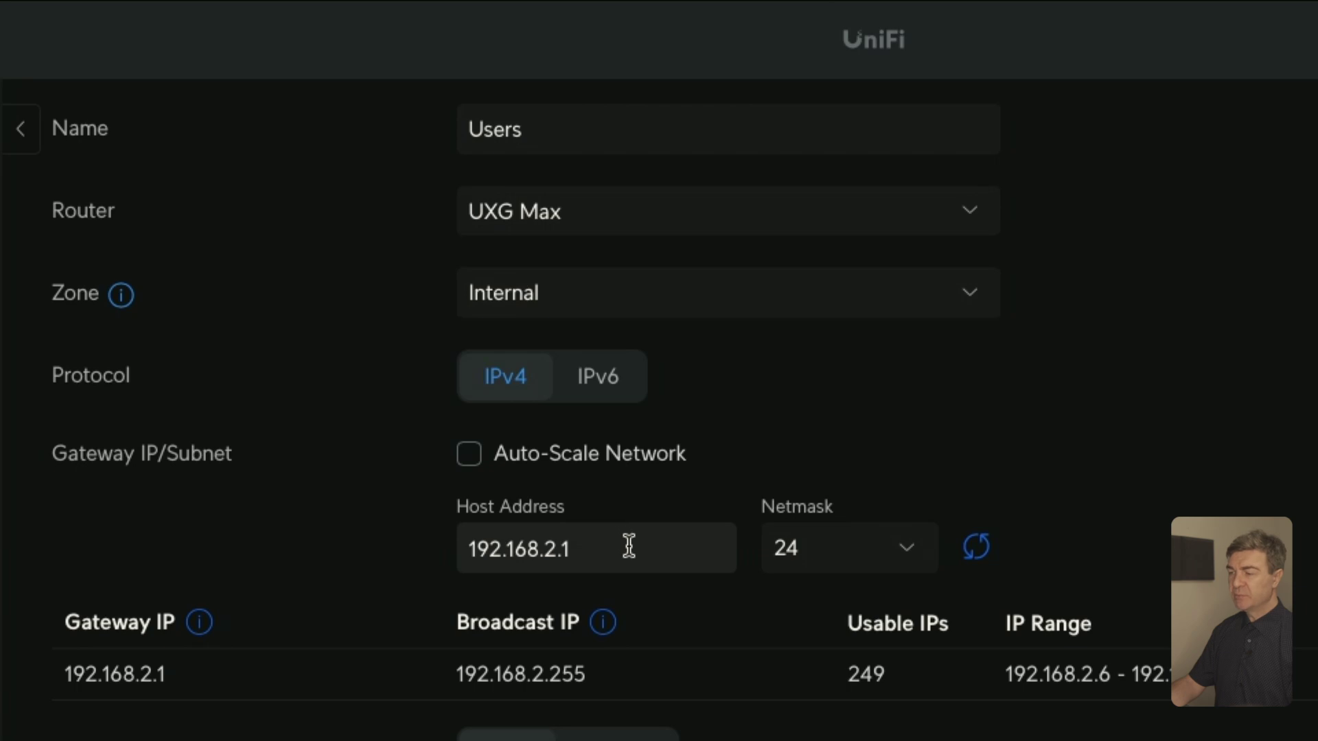
{"action": "left_click_drag", "start_coordinate": [628, 546], "coordinate": [346, 534]}
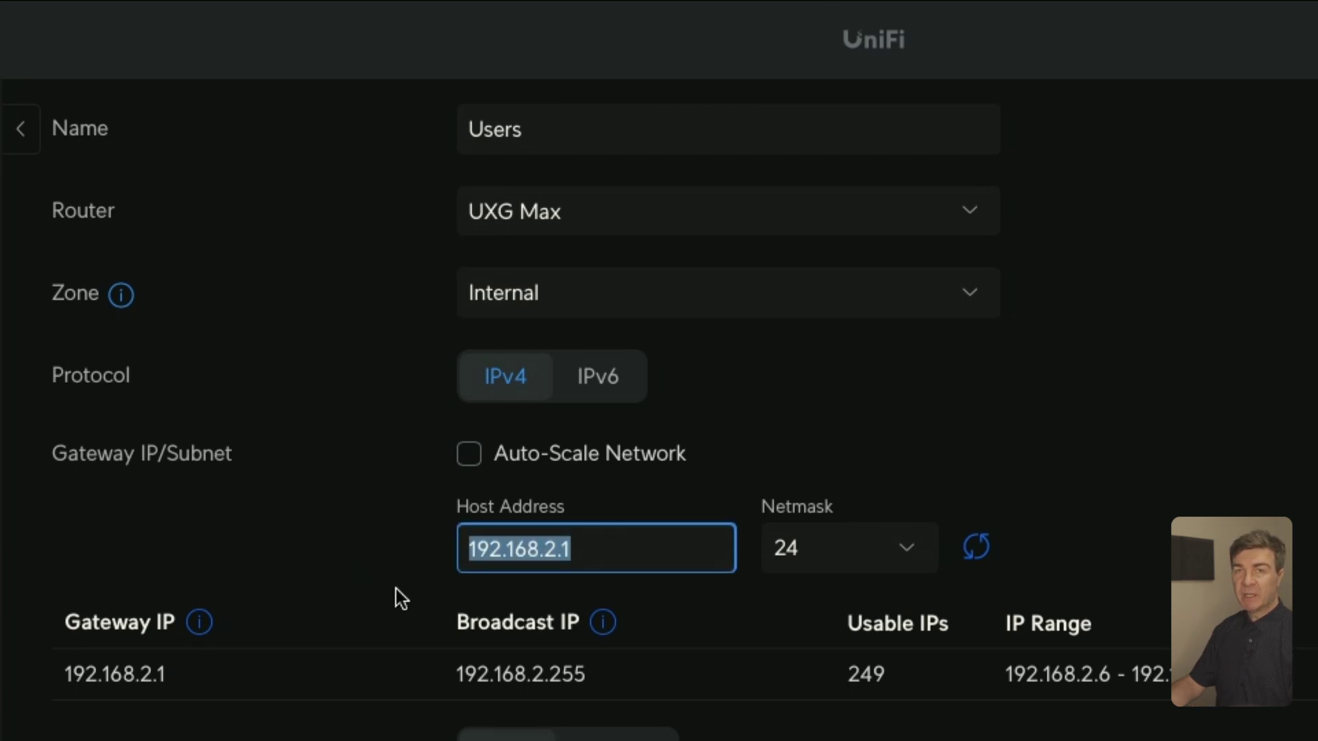
{"action": "type", "text": "10"}
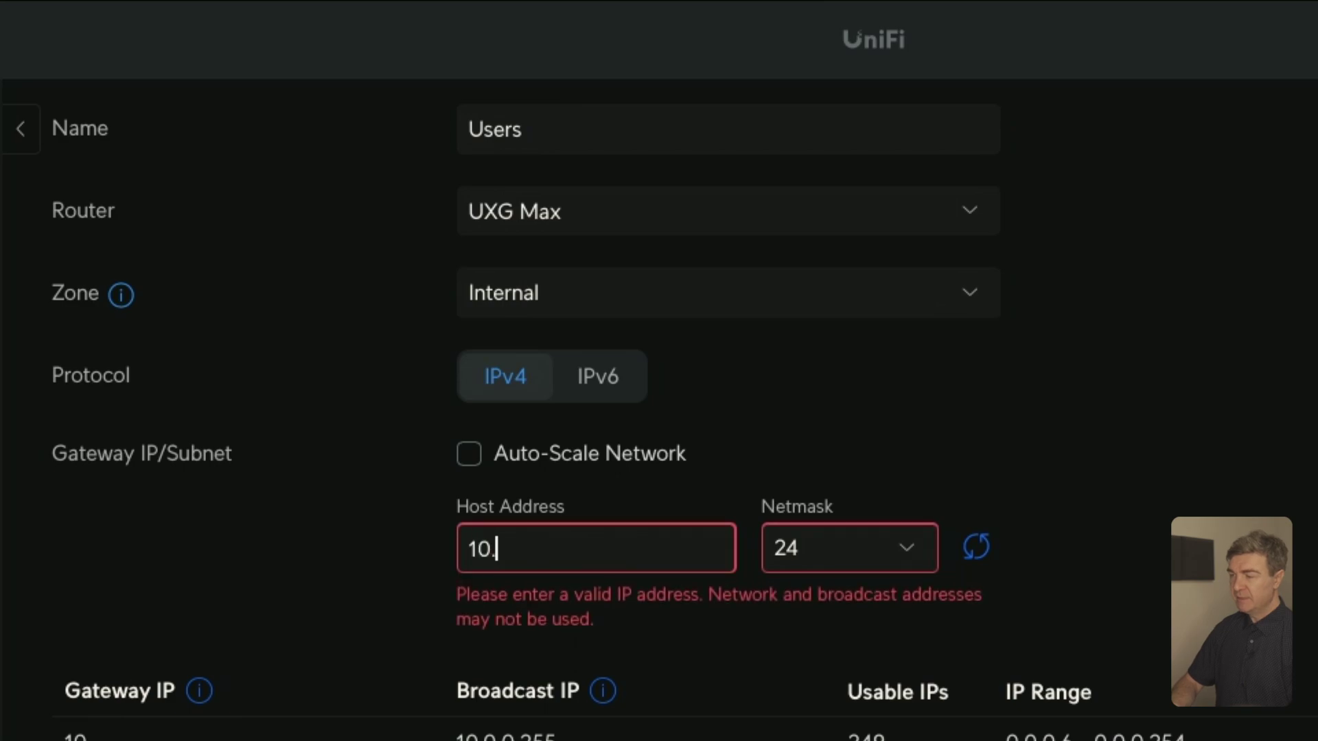
{"action": "type", "text": ".1.2.1"}
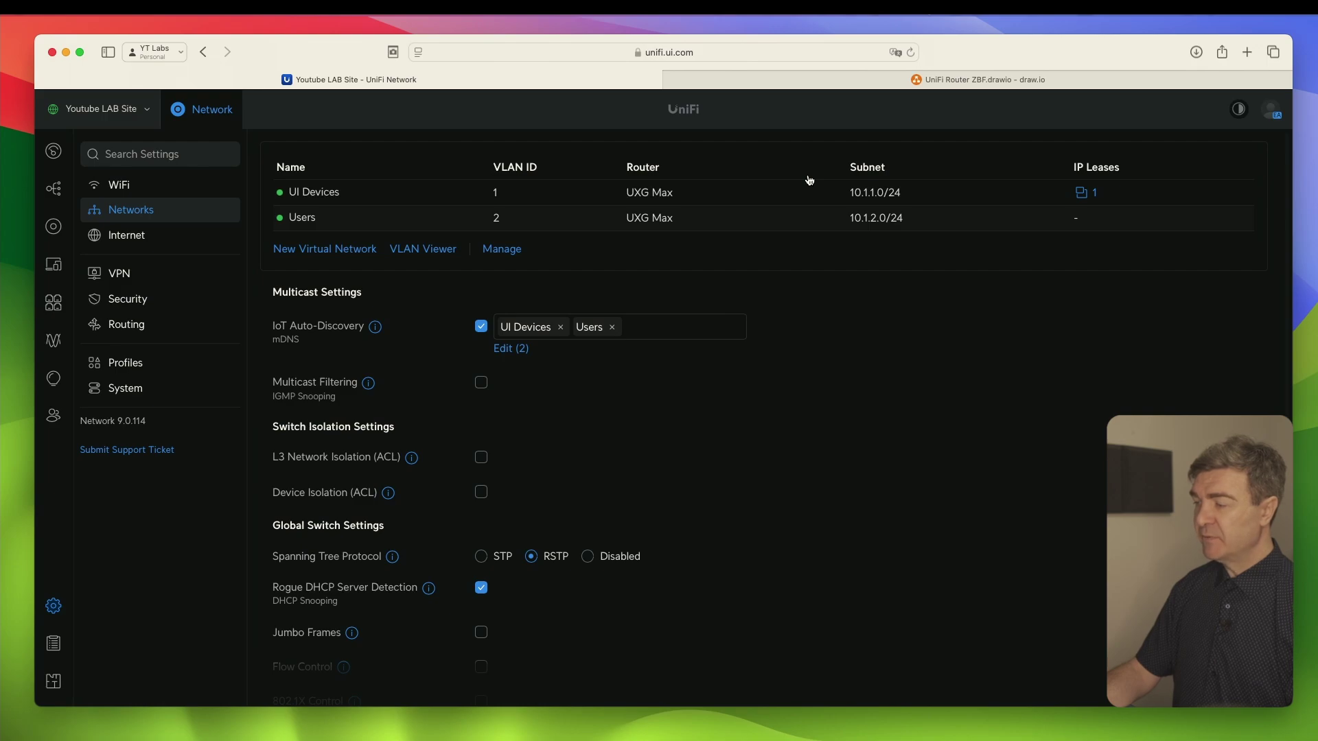
Add a virtual network named VoIP with Auto-Scale Network off and host address 10.1.3.1.
{"action": "left_click", "coordinate": [338, 251]}
{"action": "type", "text": "Vol"}
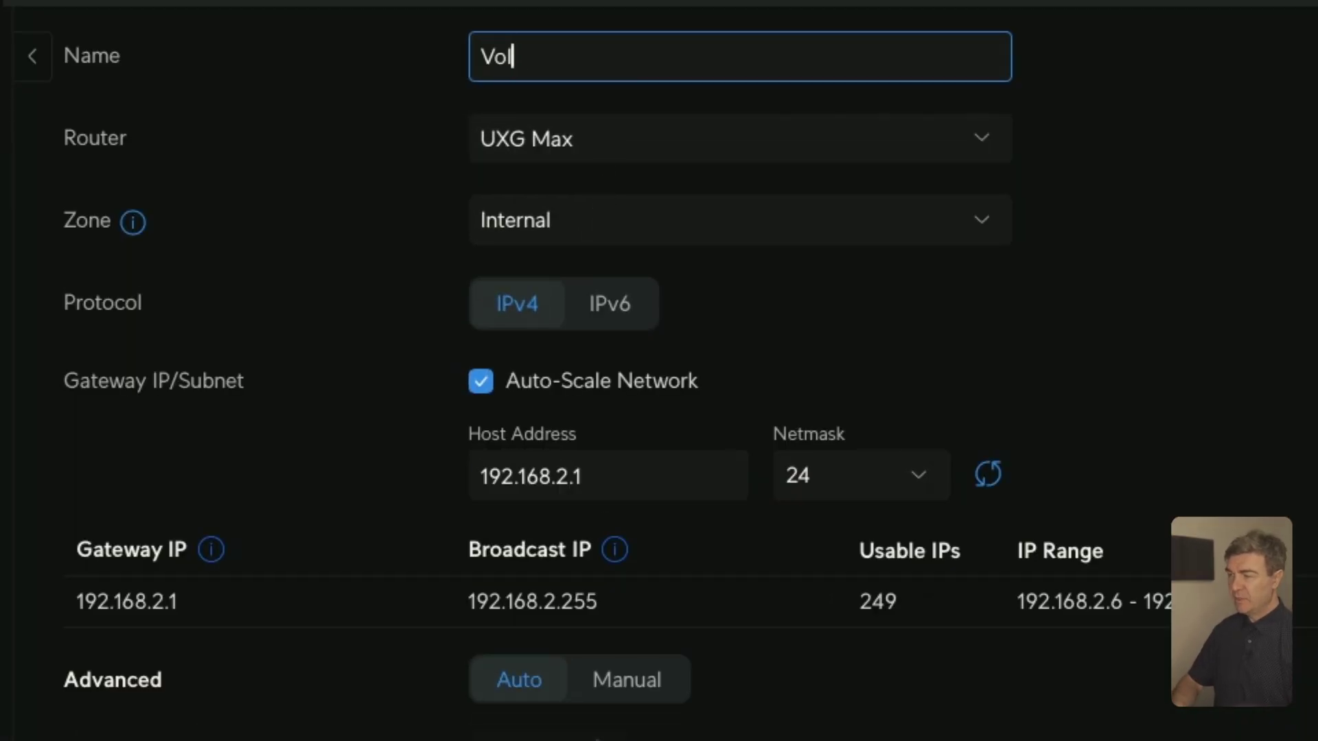
{"action": "left_click", "coordinate": [480, 381]}
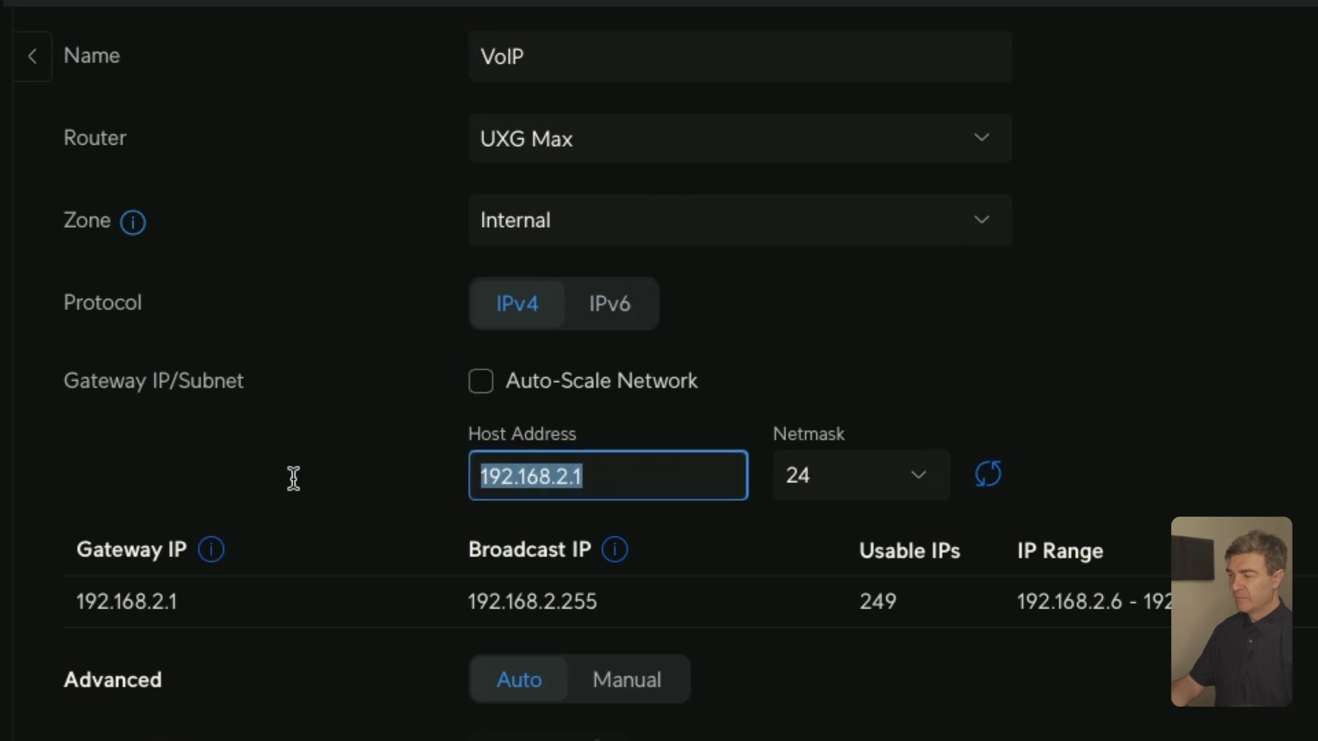
{"action": "type", "text": "10.1.3.1"}
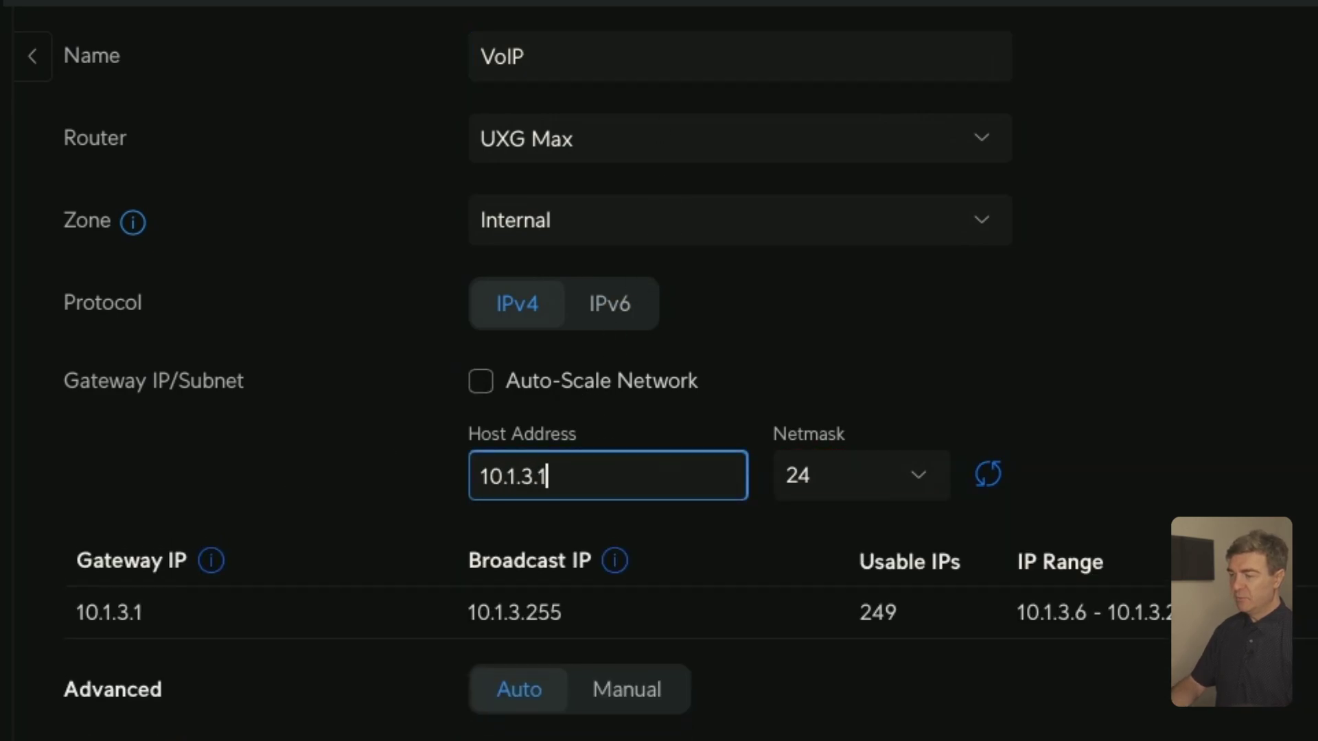
{"action": "scroll", "coordinate": [110, 669], "scroll_direction": "down", "scroll_amount": 6}
{"action": "left_click", "coordinate": [108, 672]}
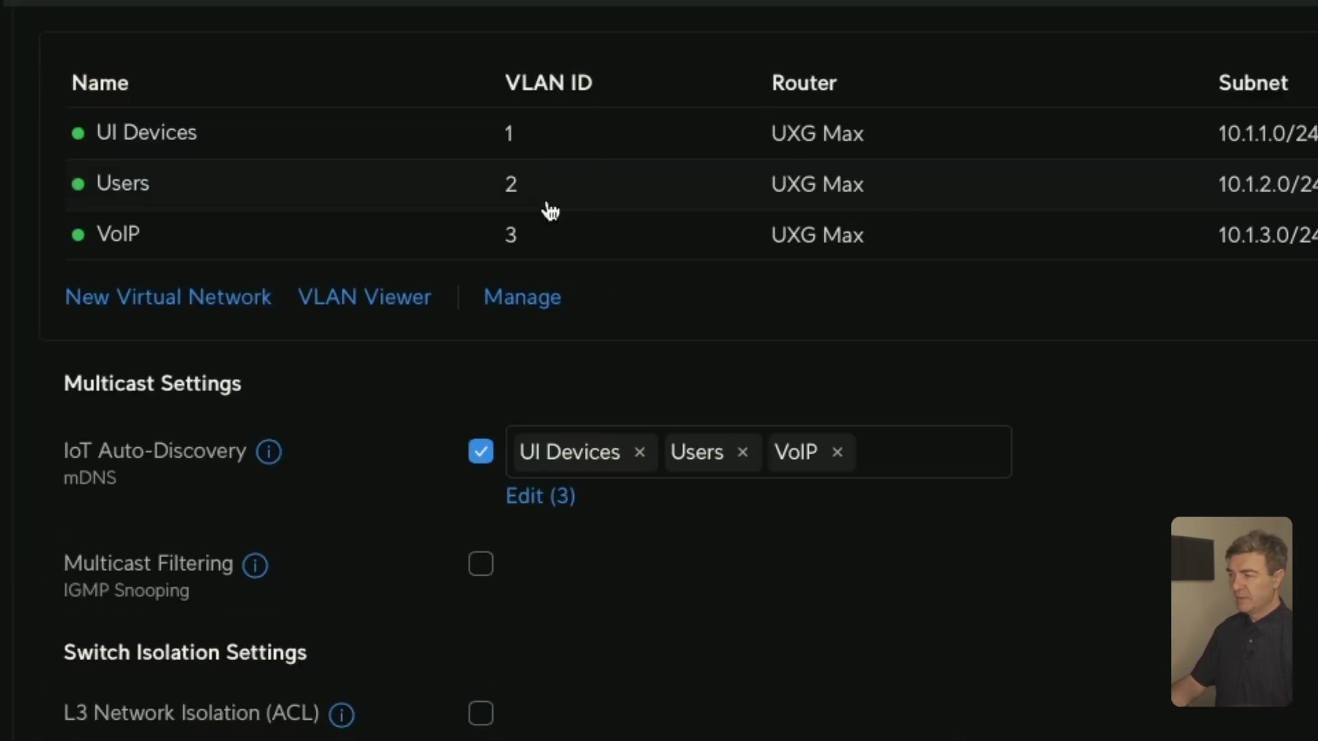
Add a virtual network named IoT with Auto-Scale Network off and host address 10.1.4.1.
{"action": "left_click", "coordinate": [156, 295]}
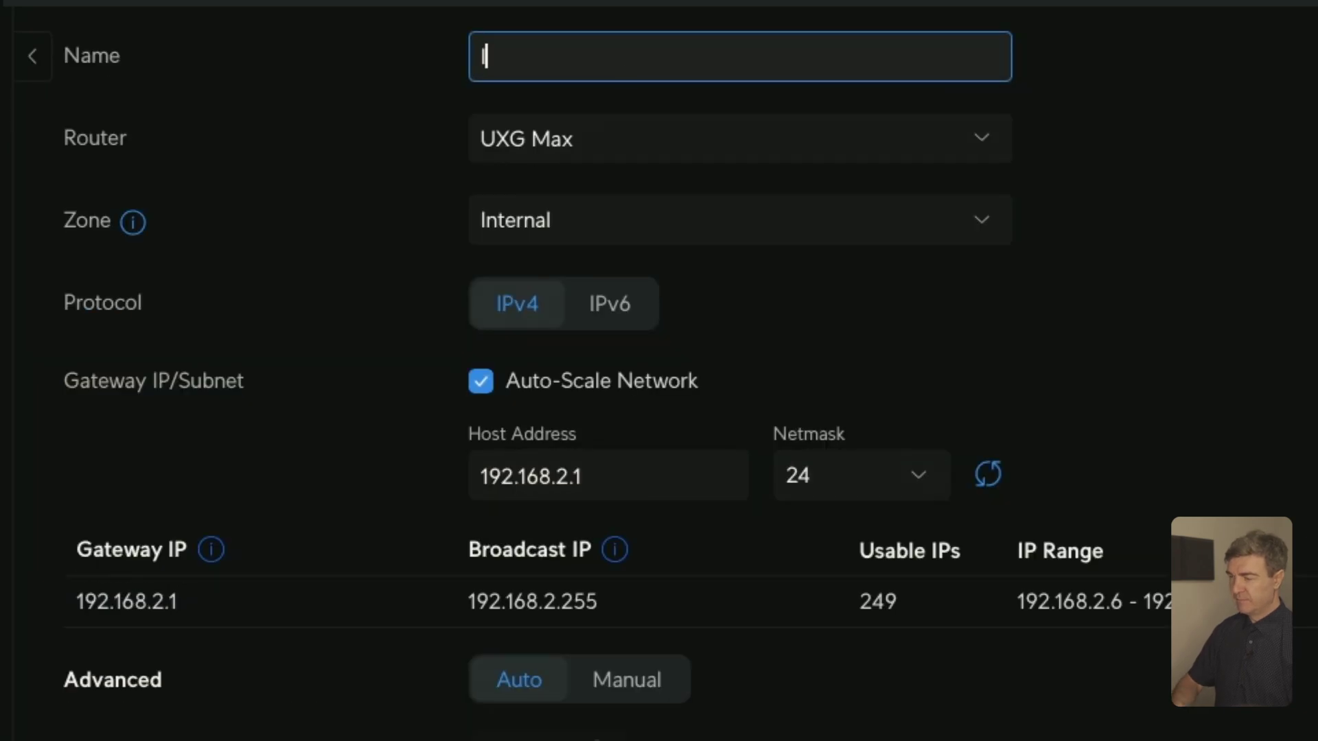
{"action": "left_click", "coordinate": [629, 382]}
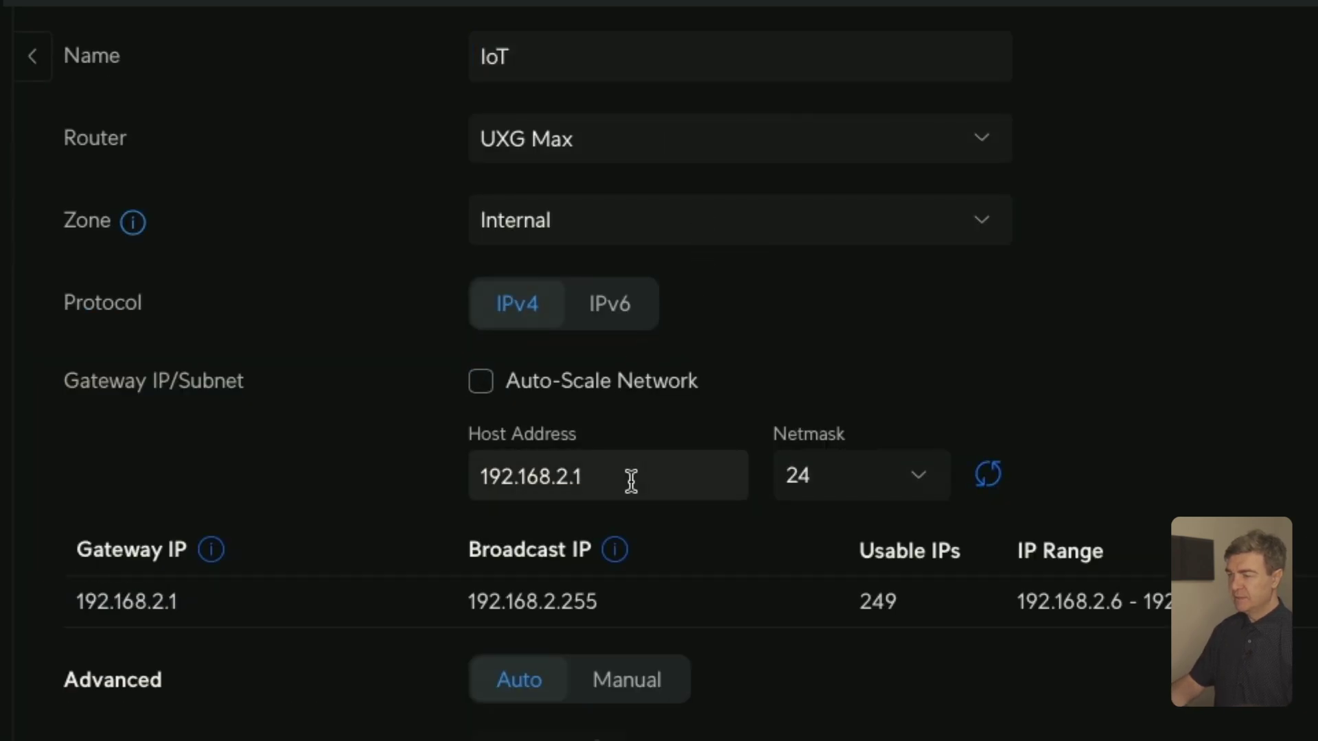
{"action": "left_click_drag", "start_coordinate": [629, 480], "coordinate": [241, 492]}
{"action": "type", "text": "10.1.4."}
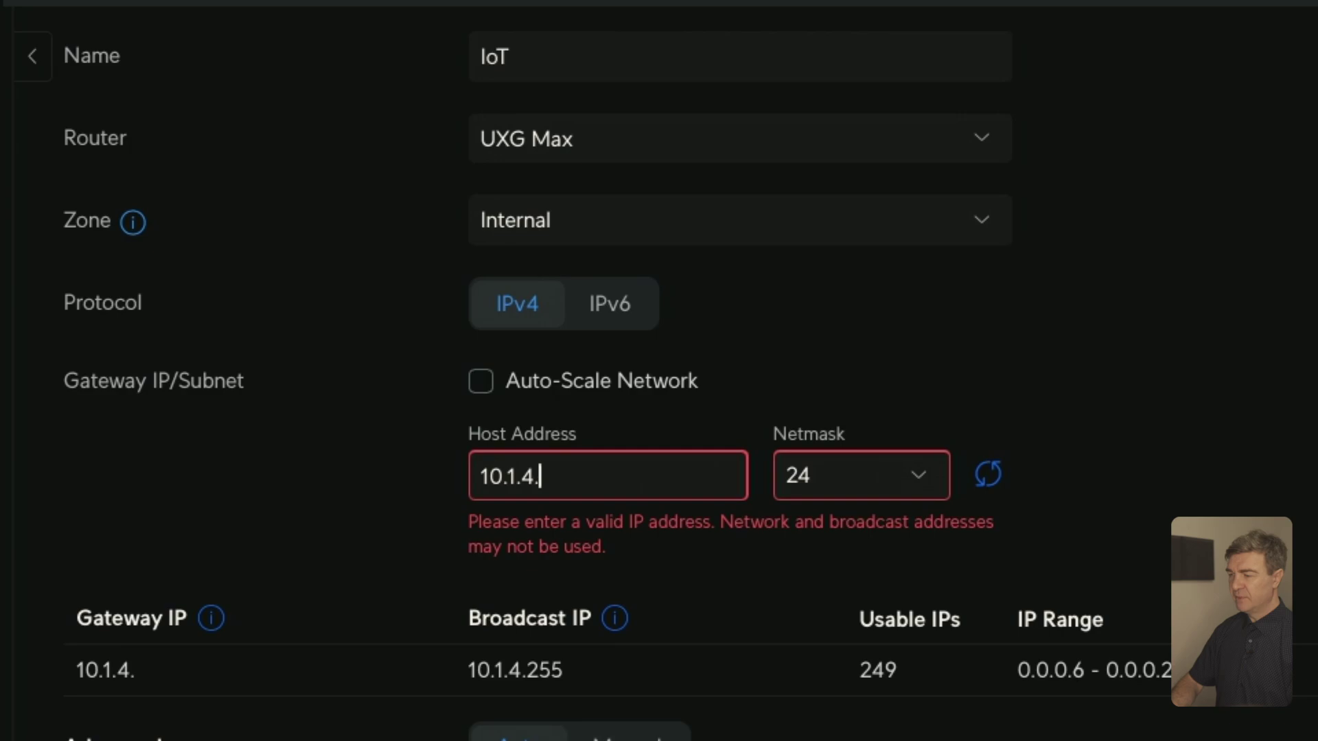
{"action": "type", "text": "1"}
{"action": "scroll", "coordinate": [105, 671], "scroll_direction": "down", "scroll_amount": 6}
{"action": "left_click", "coordinate": [106, 670]}
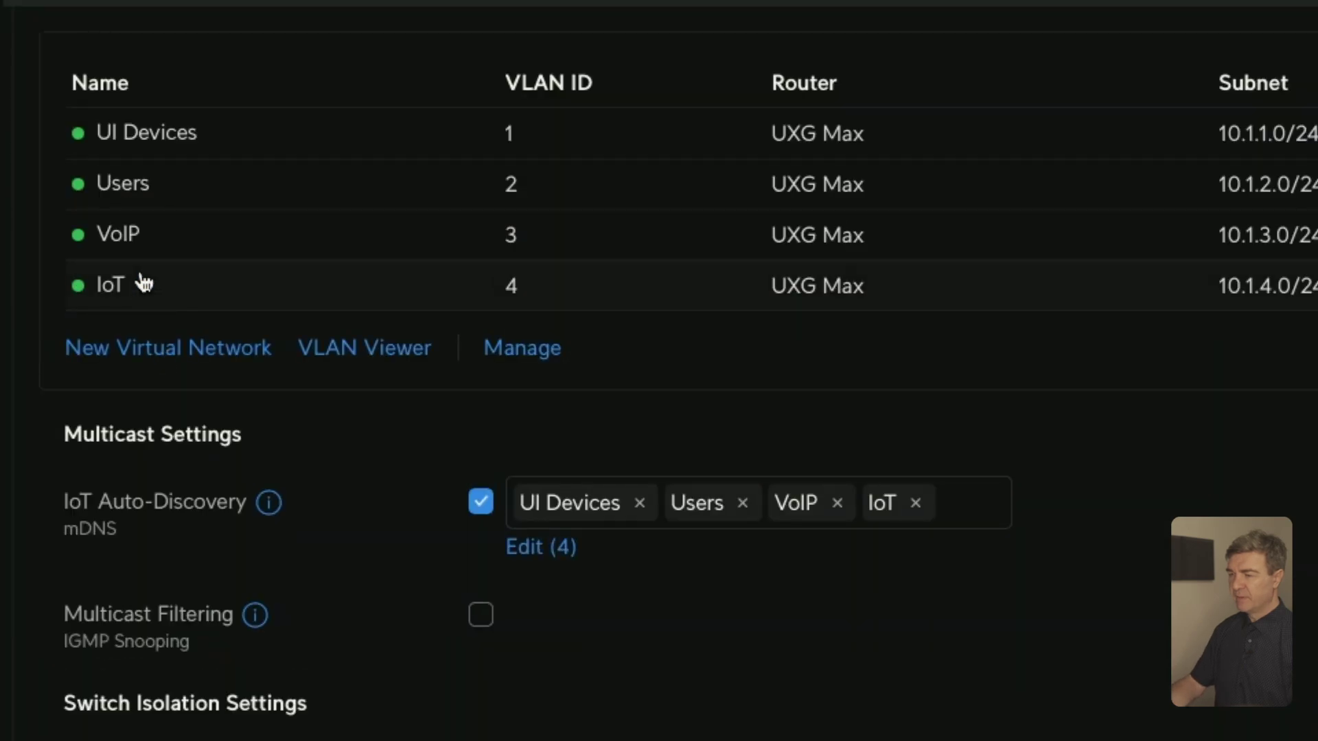
Add a virtual network named Printers with Auto-Scale Network off and host address 10.1.5.1.
{"action": "left_click", "coordinate": [206, 334]}
{"action": "type", "text": "Printers"}
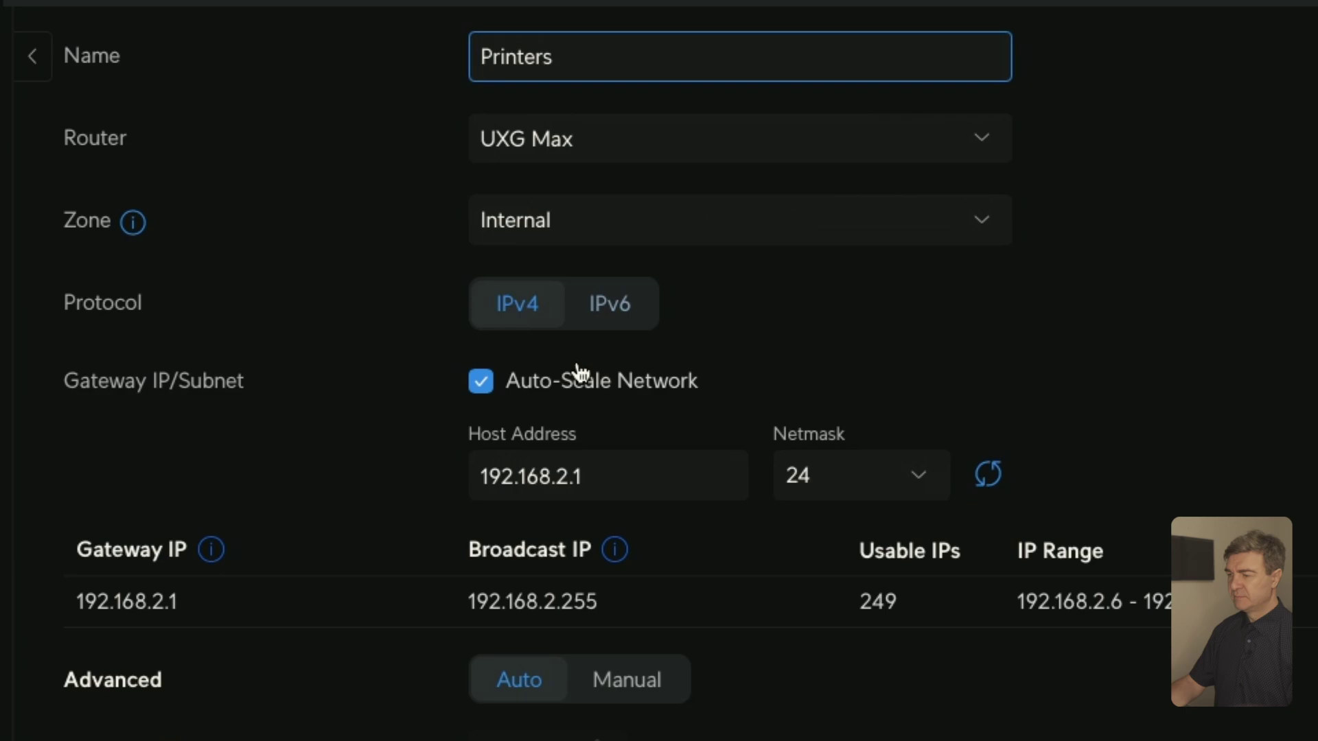
{"action": "left_click", "coordinate": [581, 372]}
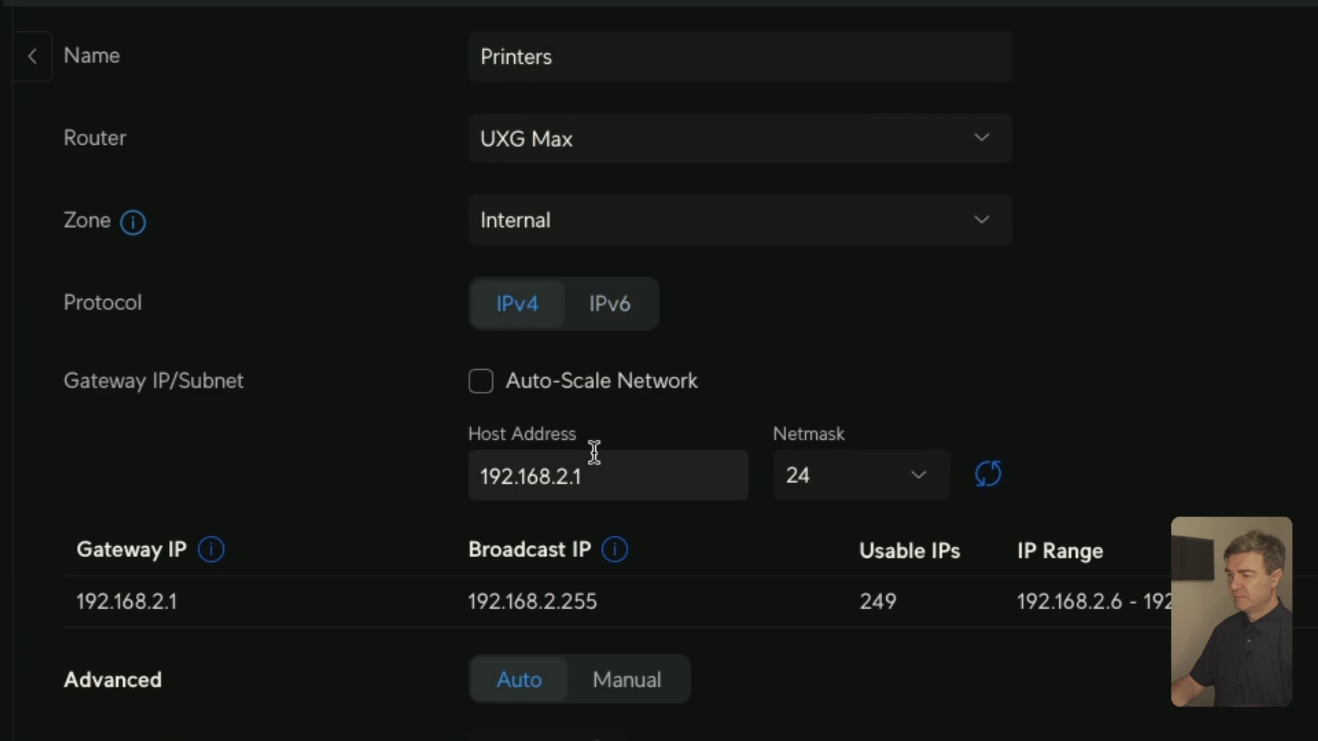
{"action": "left_click_drag", "start_coordinate": [591, 454], "coordinate": [227, 462]}
{"action": "type", "text": "10.1.5"}
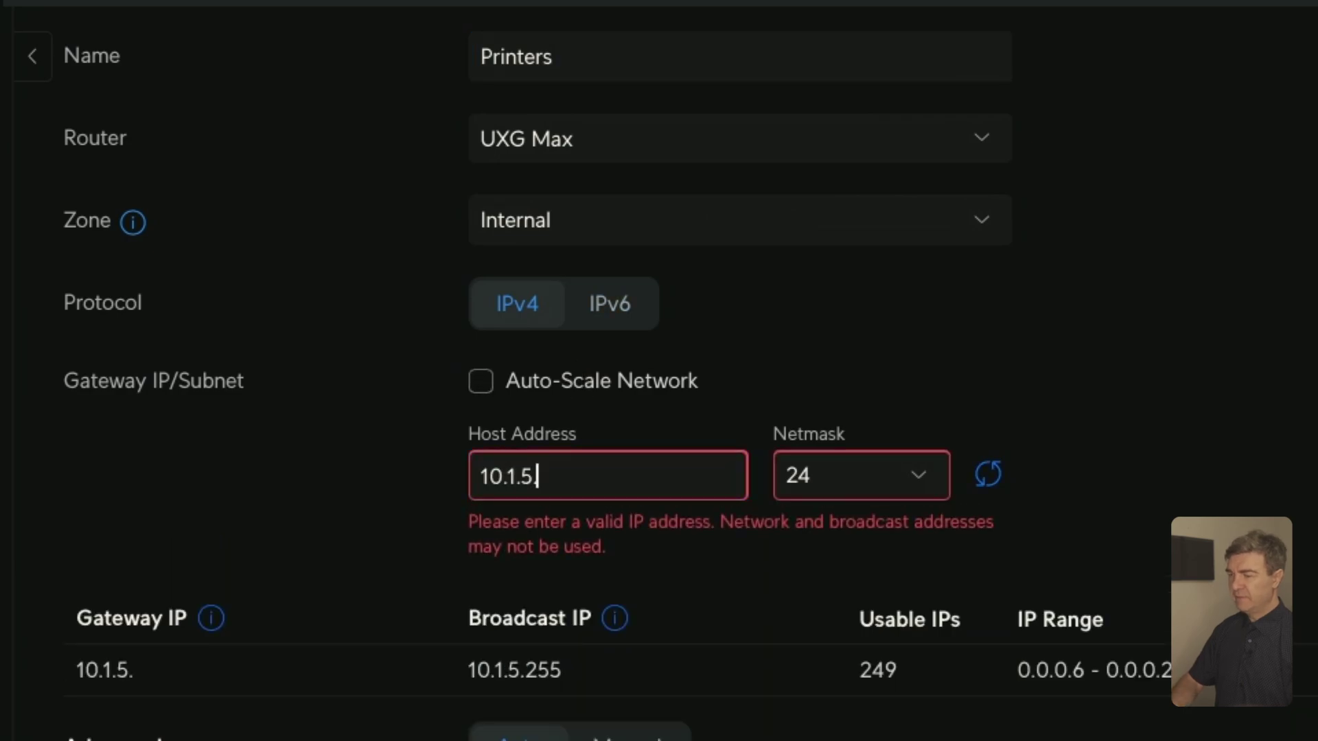
{"action": "type", "text": ".1"}
{"action": "scroll", "coordinate": [105, 671], "scroll_direction": "down", "scroll_amount": 6}
{"action": "left_click", "coordinate": [105, 671]}
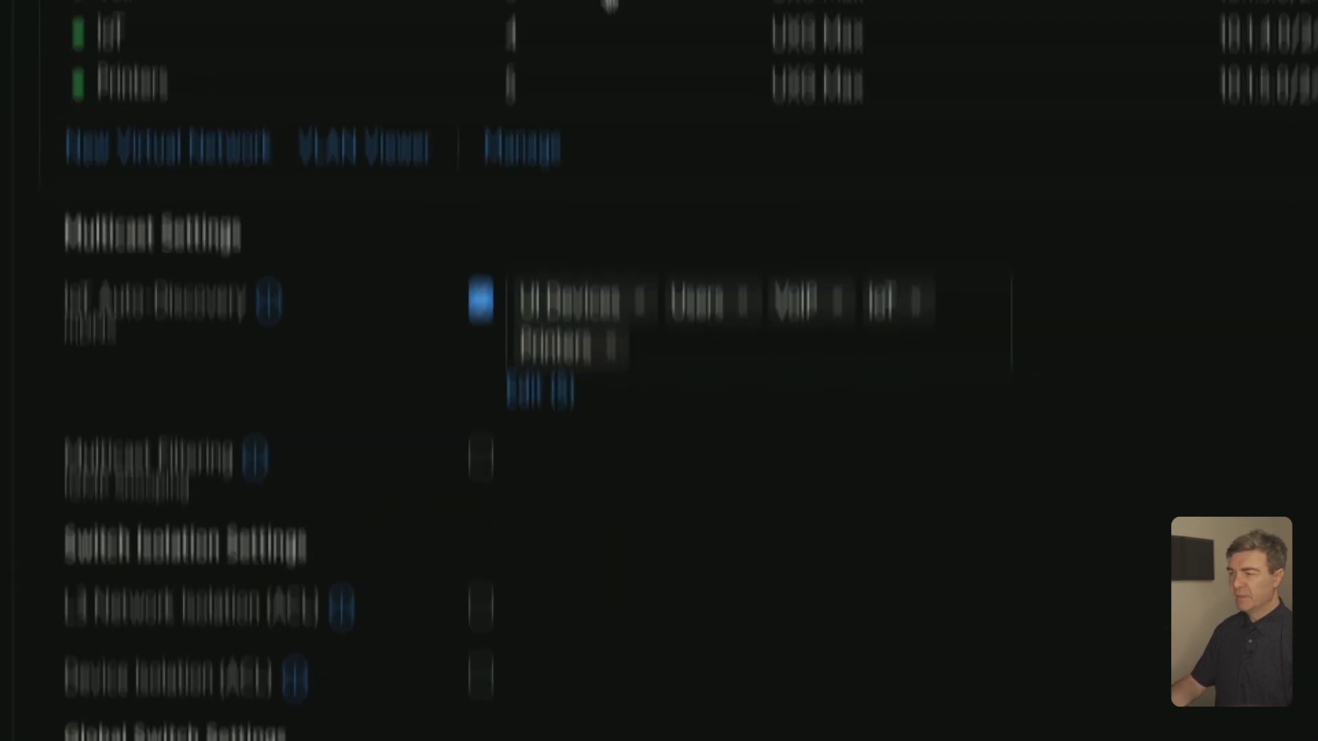
{"action": "scroll", "coordinate": [1019, 235], "scroll_direction": "up", "scroll_amount": 4}
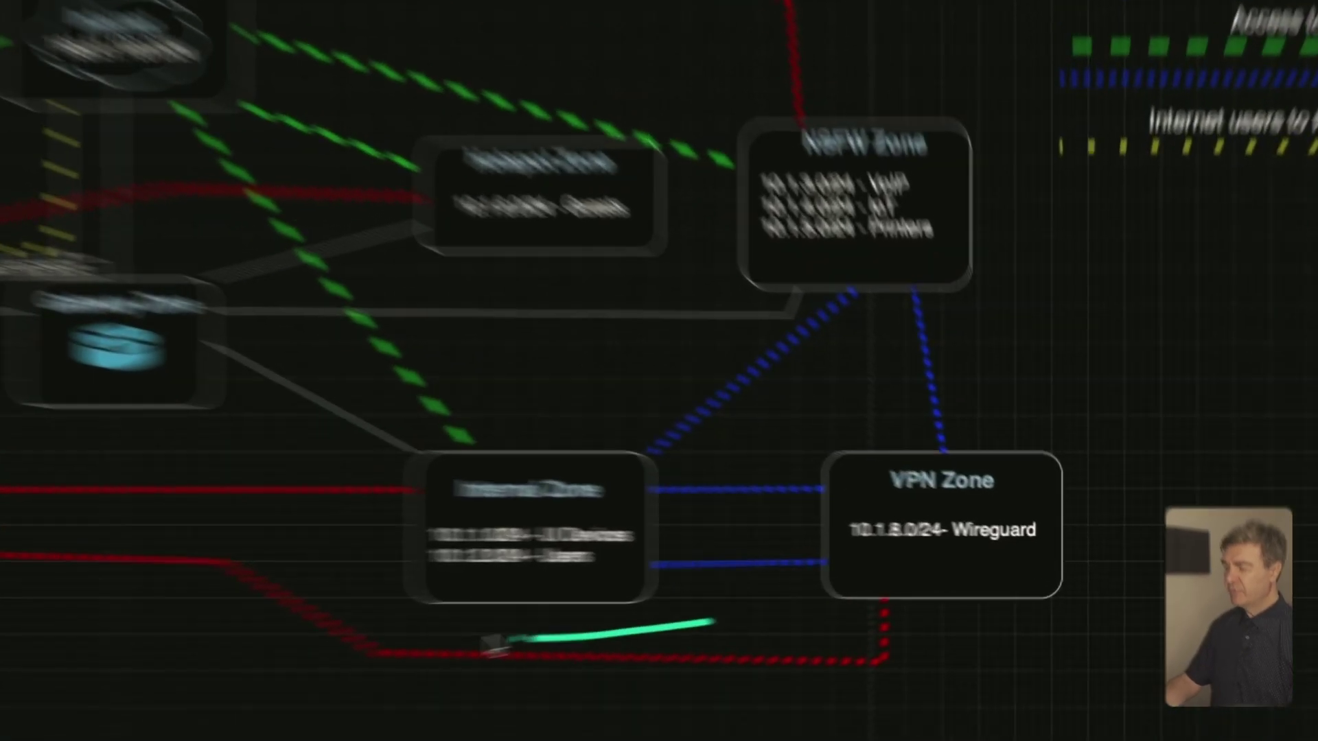
Review the networks assigned to the Internal, NSFW, Hotspot, VPN and DMZ zones in the draw.io zone diagram.
{"action": "mouse_move", "coordinate": [491, 645]}
{"action": "left_mouse_down"}
{"action": "mouse_move", "coordinate": [706, 388]}
{"action": "mouse_move", "coordinate": [686, 624]}
{"action": "left_mouse_up"}
{"action": "mouse_move", "coordinate": [987, 291]}
{"action": "left_mouse_down"}
{"action": "mouse_move", "coordinate": [842, 81]}
{"action": "mouse_move", "coordinate": [983, 334]}
{"action": "left_mouse_up"}
{"action": "left_click_drag", "start_coordinate": [989, 146], "coordinate": [995, 316]}
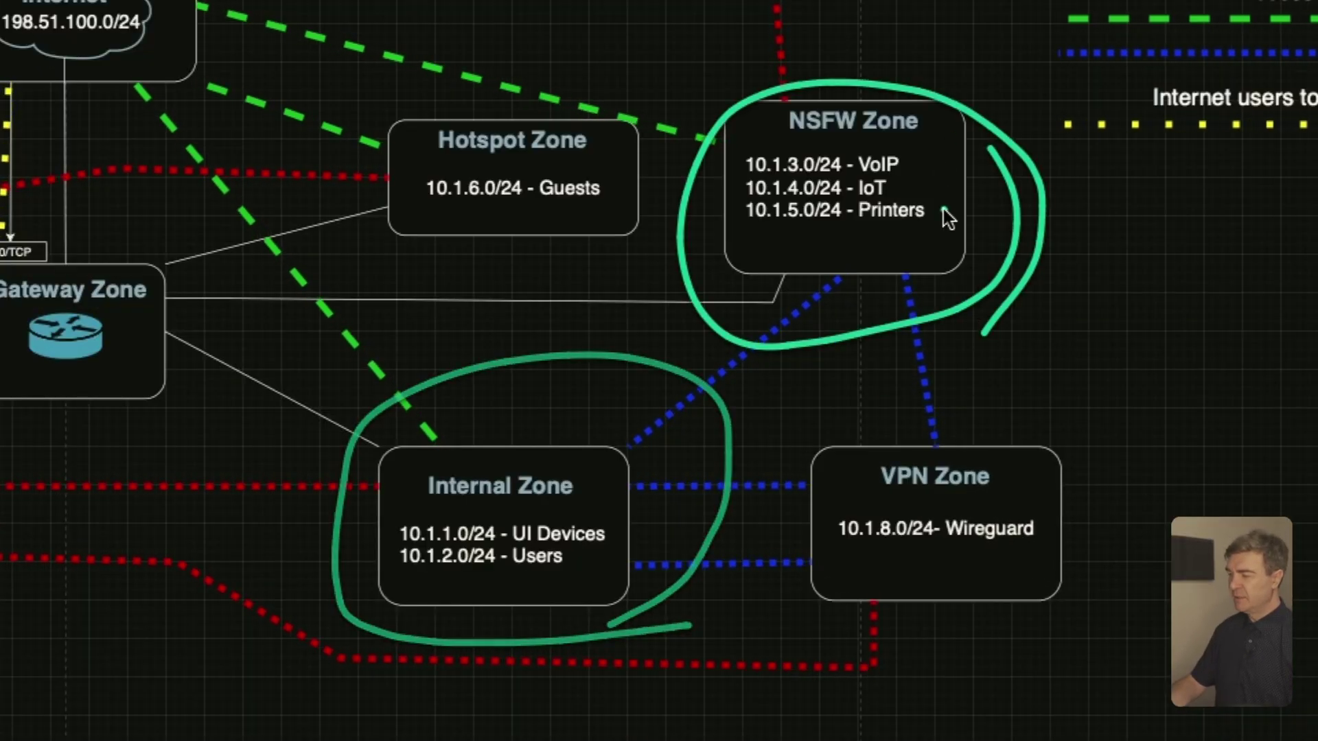
{"action": "left_click_drag", "start_coordinate": [637, 244], "coordinate": [601, 247]}
{"action": "mouse_move", "coordinate": [490, 248]}
{"action": "left_mouse_down"}
{"action": "mouse_move", "coordinate": [637, 53]}
{"action": "mouse_move", "coordinate": [638, 243]}
{"action": "left_mouse_up"}
{"action": "mouse_move", "coordinate": [781, 413]}
{"action": "left_mouse_down"}
{"action": "mouse_move", "coordinate": [791, 655]}
{"action": "mouse_move", "coordinate": [1101, 462]}
{"action": "left_mouse_up"}
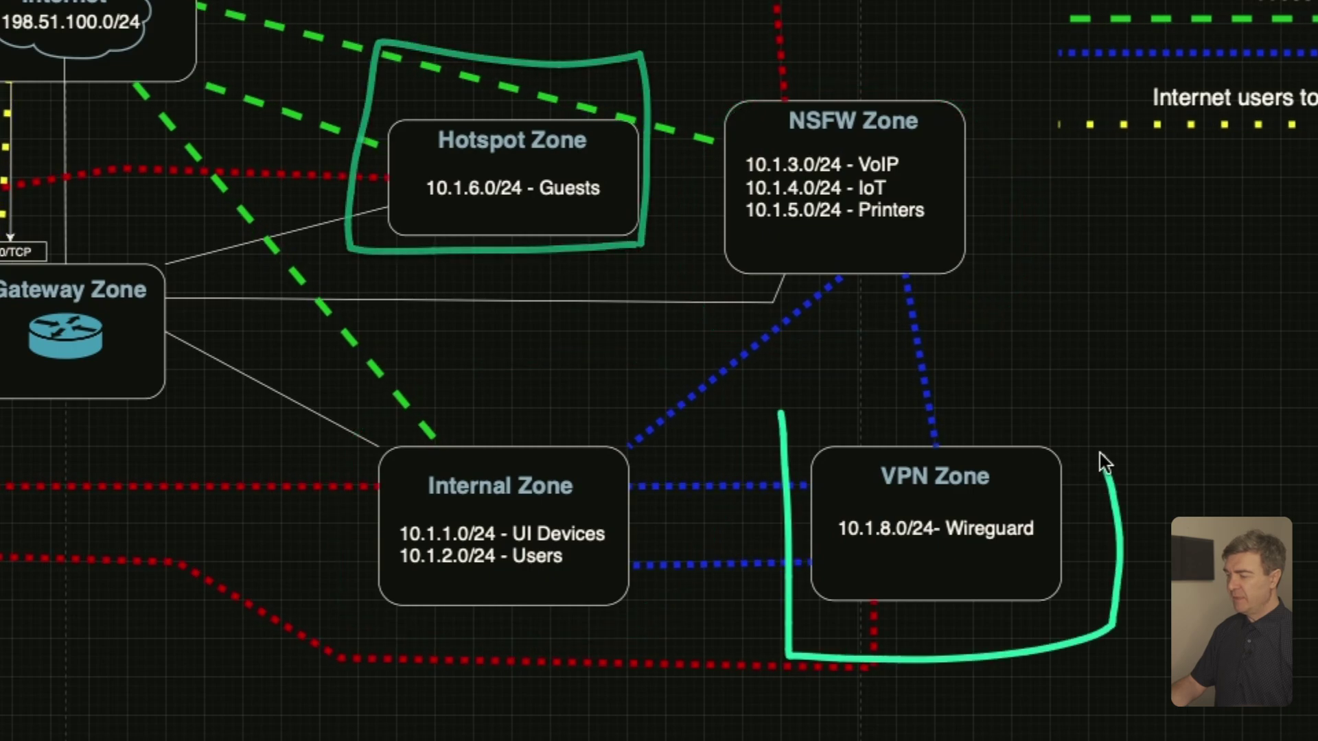
{"action": "left_click_drag", "start_coordinate": [780, 439], "coordinate": [685, 462]}
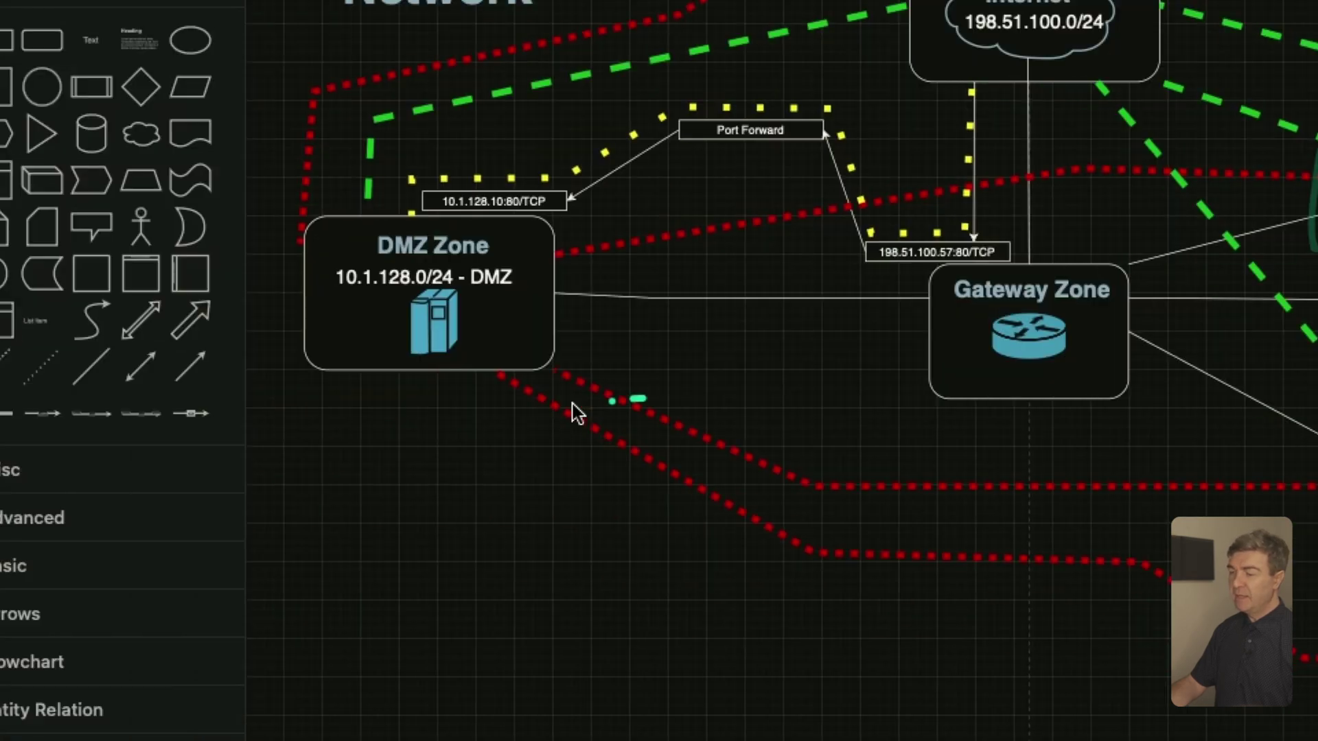
{"action": "mouse_move", "coordinate": [575, 412]}
{"action": "left_mouse_down"}
{"action": "mouse_move", "coordinate": [359, 162]}
{"action": "mouse_move", "coordinate": [597, 383]}
{"action": "left_mouse_up"}
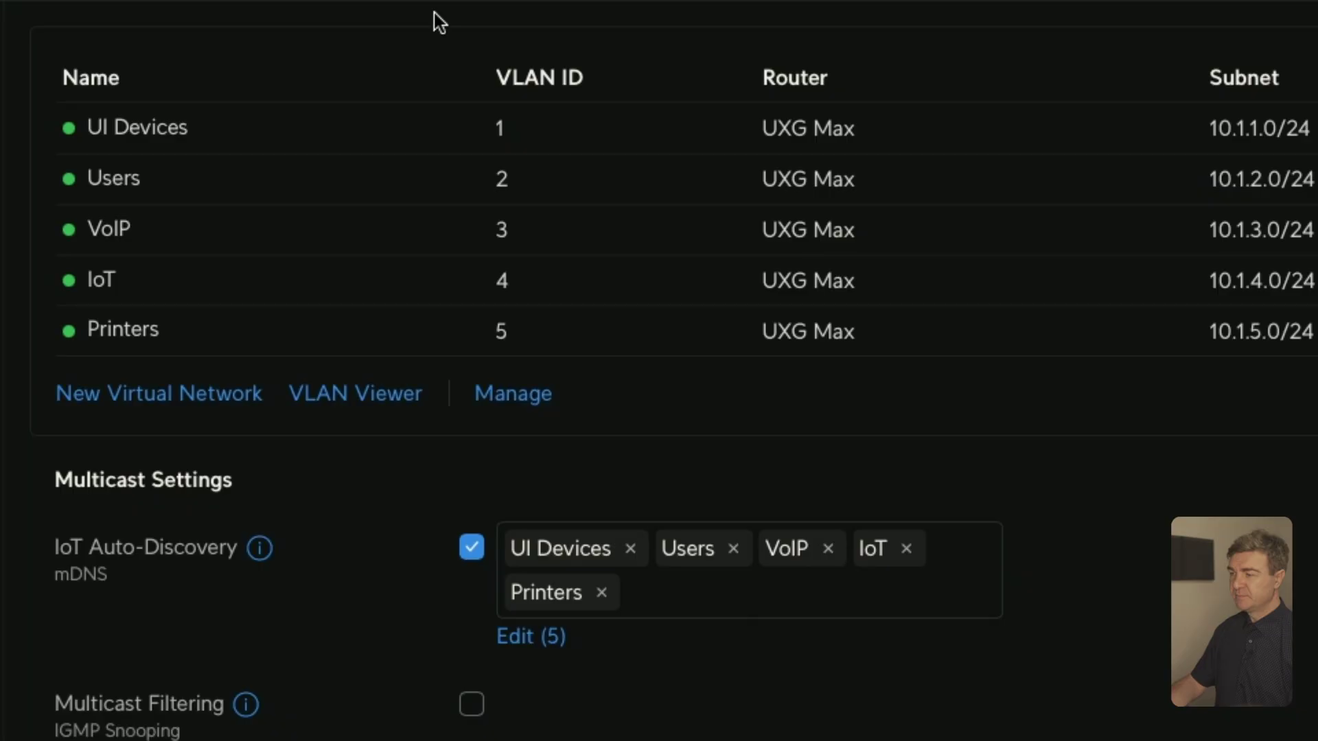
Add a virtual network named Guests in the Hotspot zone with Auto-Scale Network off and host address 10.1.6.1.
{"action": "left_click", "coordinate": [151, 405]}
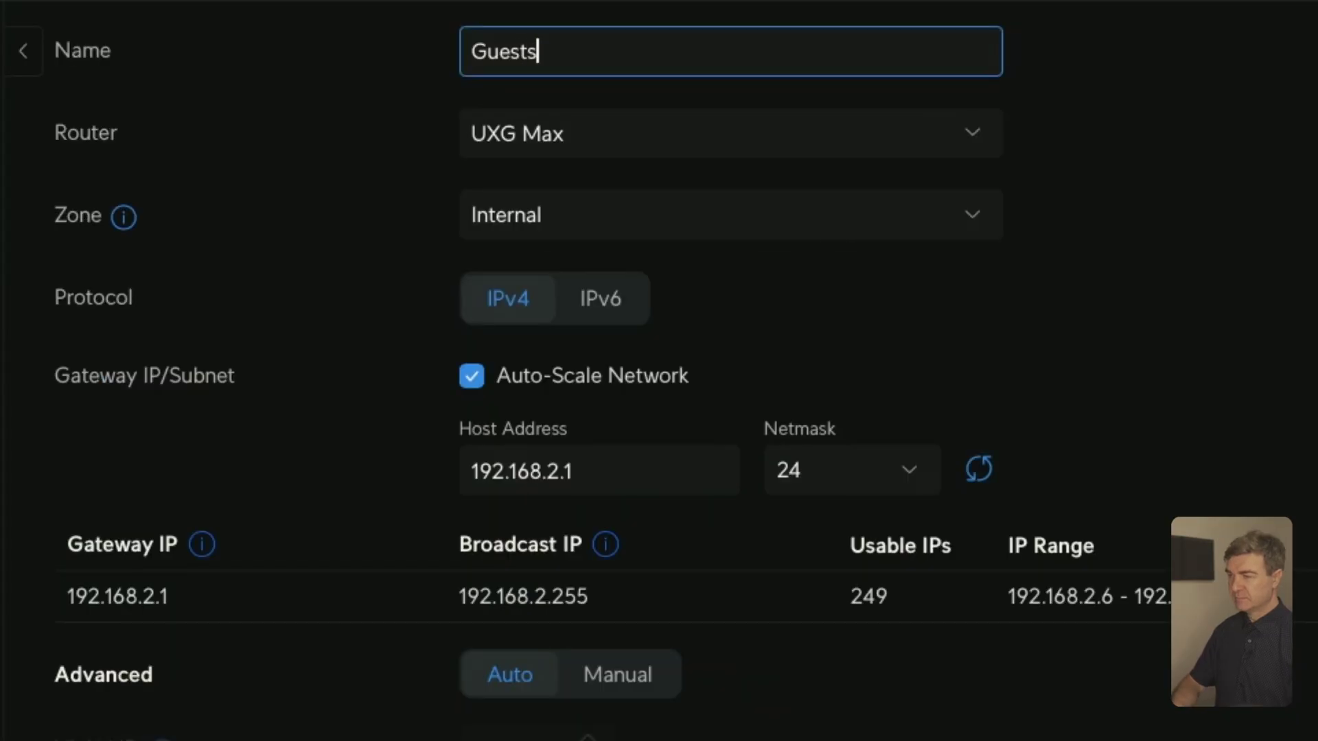
{"action": "type", "text": "Guests"}
{"action": "left_click", "coordinate": [678, 237]}
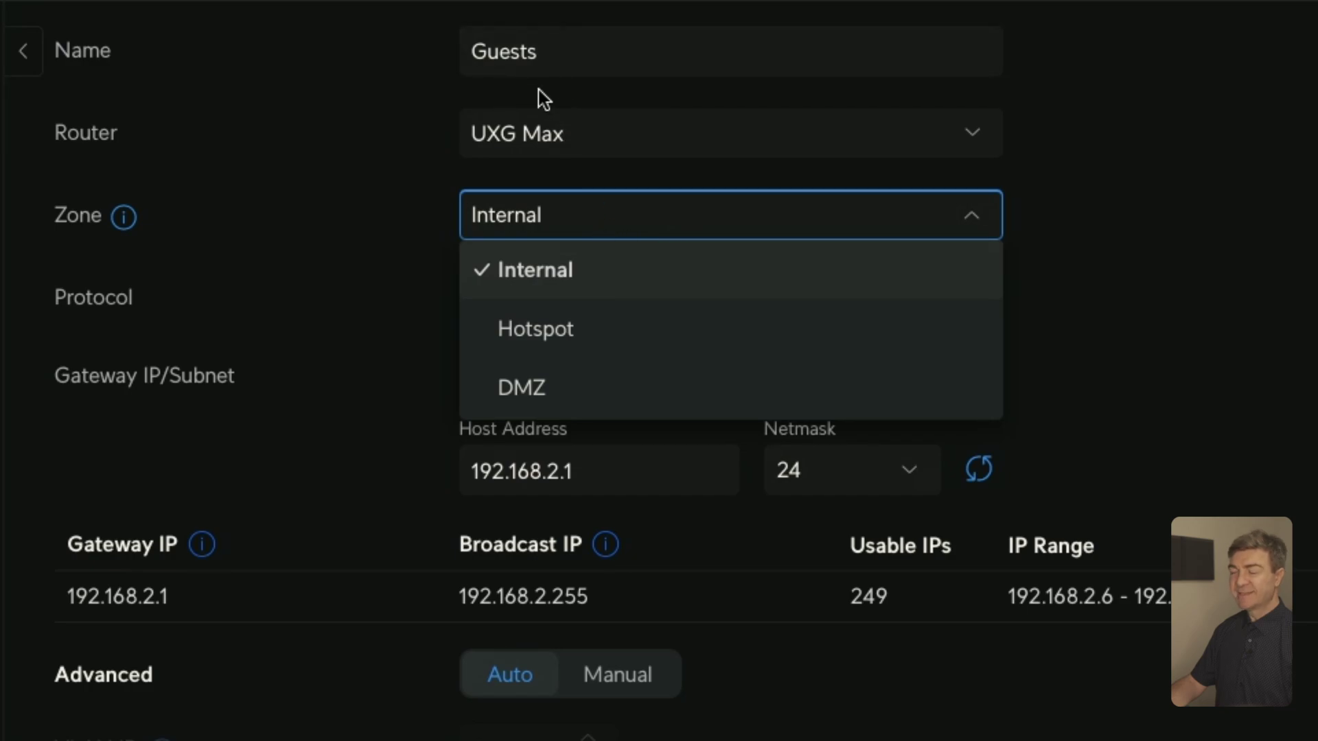
{"action": "left_click", "coordinate": [587, 336]}
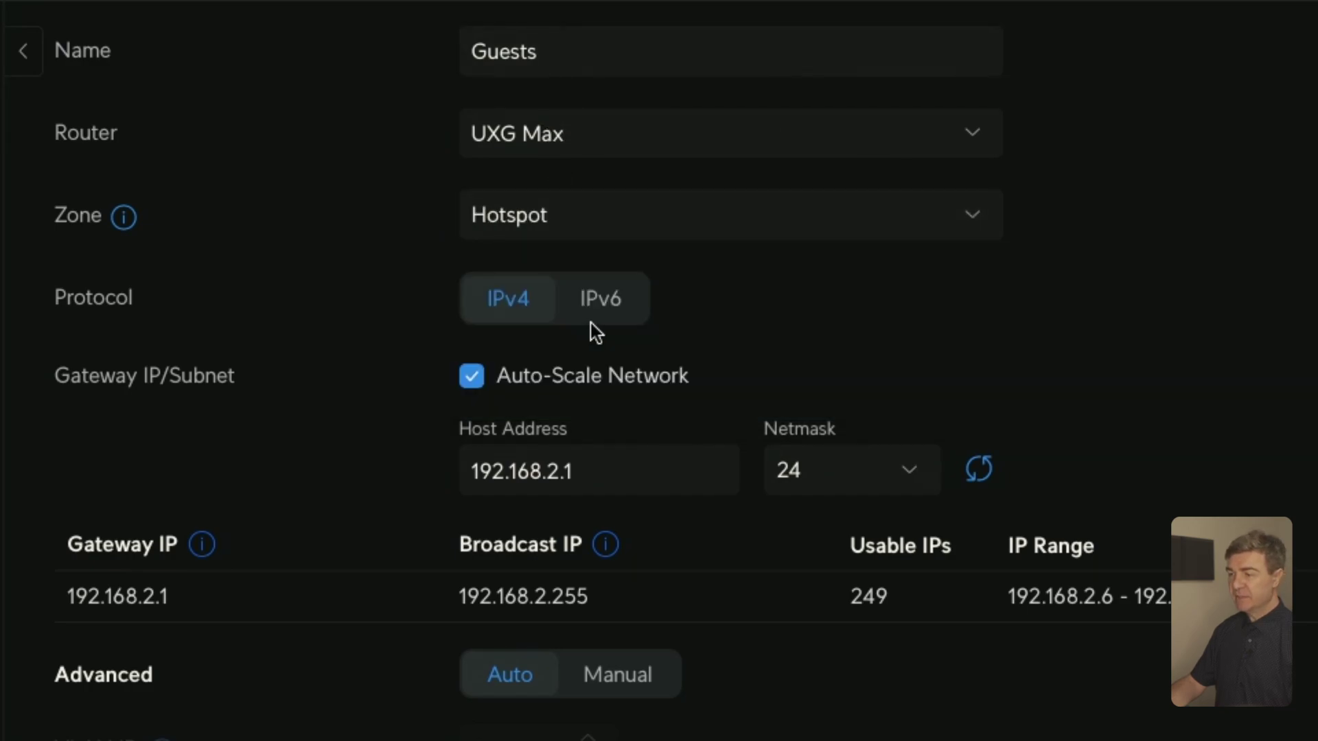
{"action": "left_click", "coordinate": [604, 372]}
{"action": "key", "text": "ctrl+a"}
{"action": "type", "text": "10."}
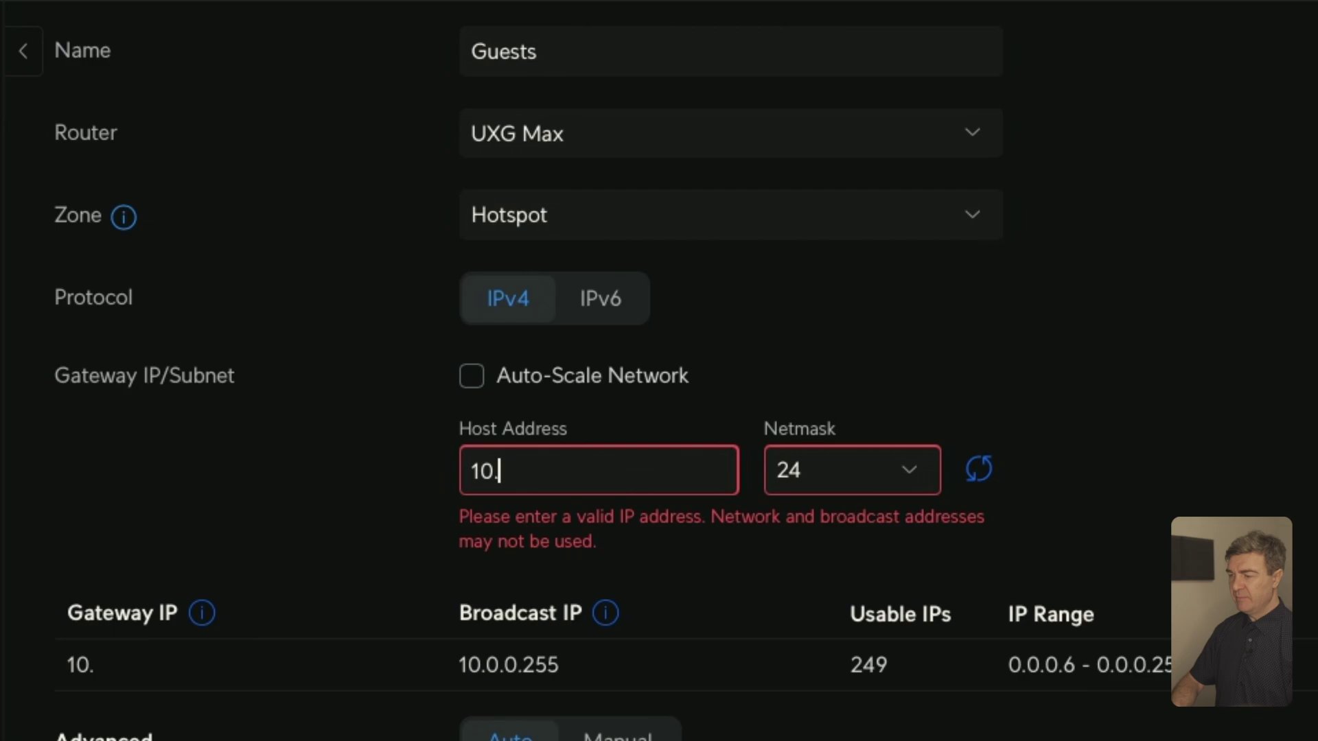
{"action": "type", "text": "1.6.1"}
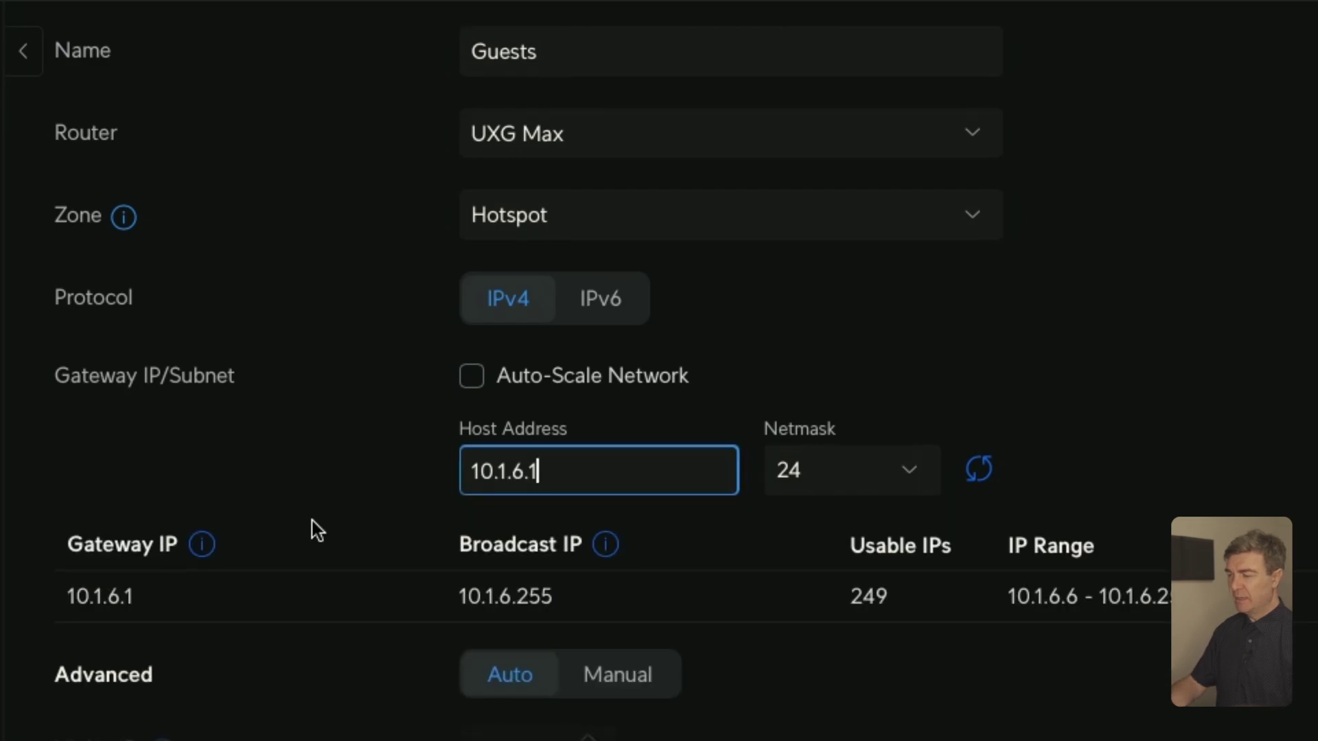
{"action": "scroll", "coordinate": [423, 644], "scroll_direction": "down", "scroll_amount": 5}
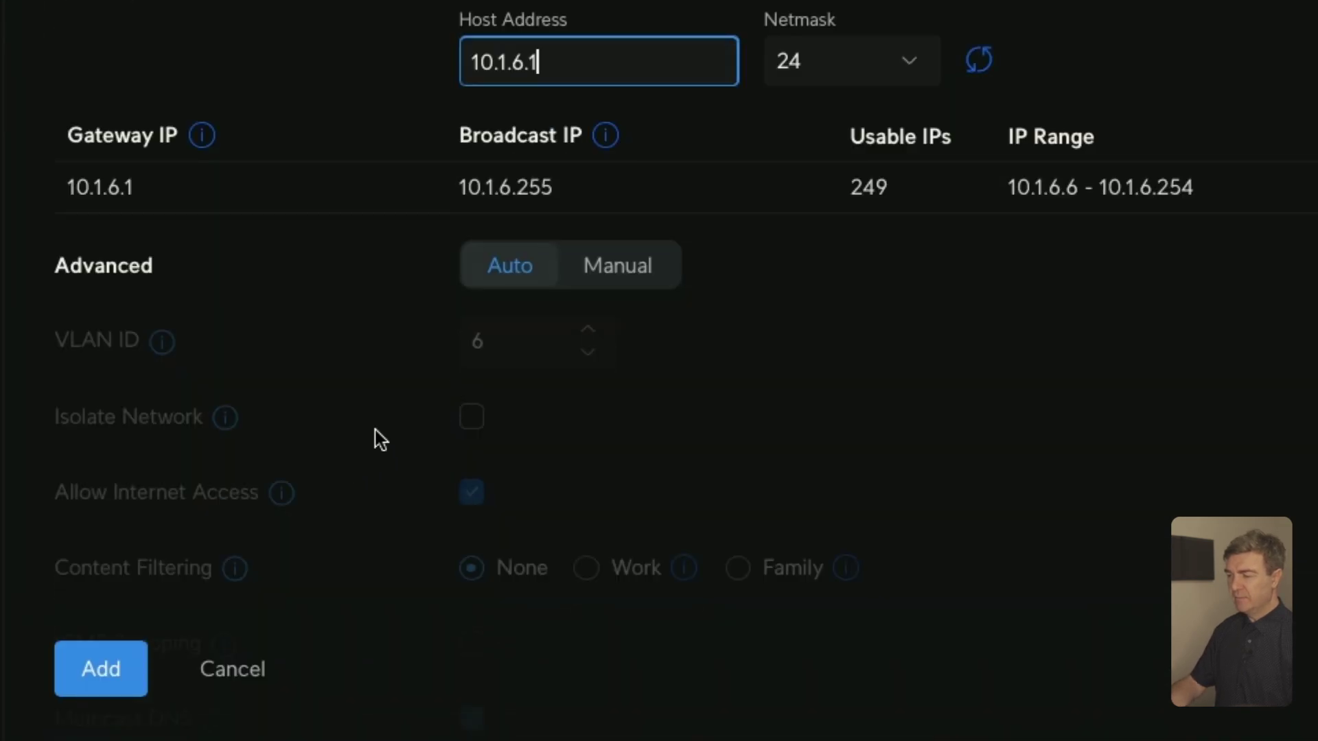
{"action": "left_click", "coordinate": [108, 663]}
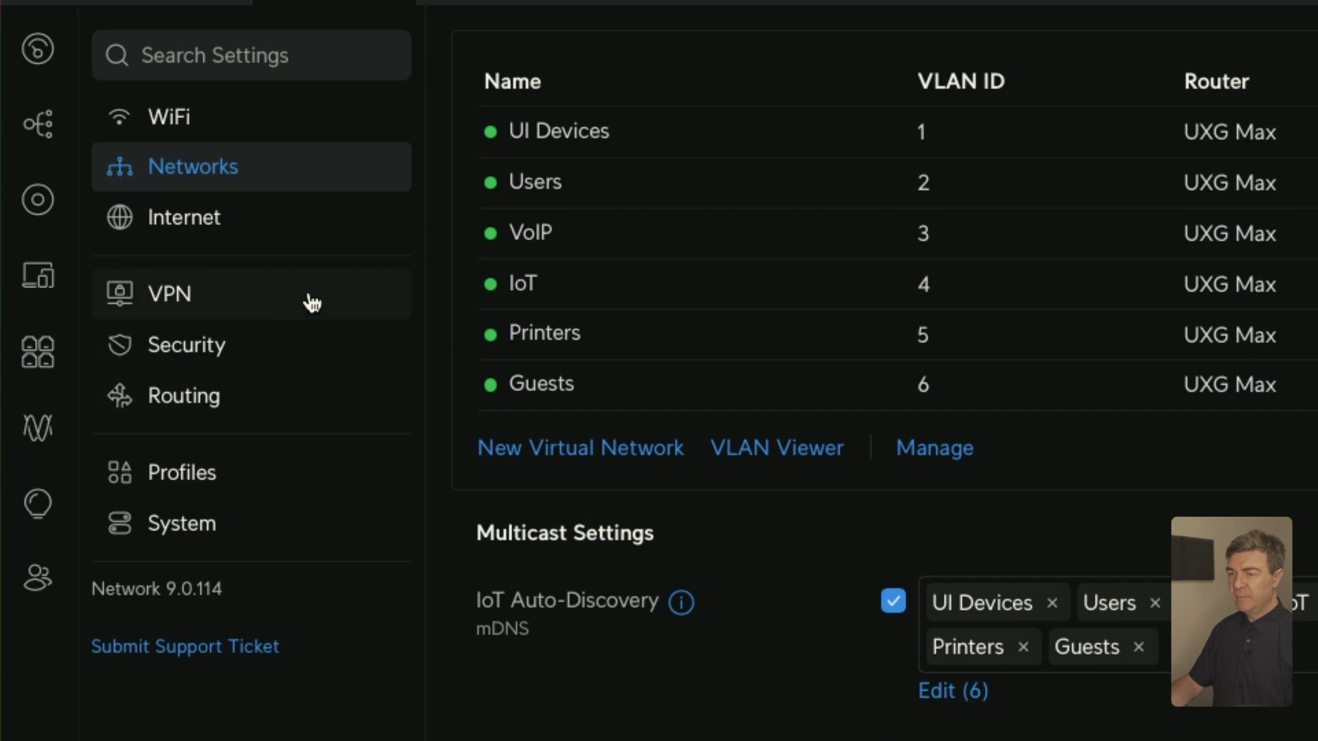
Start a WireGuard VPN server named RemoteUsers, keeping 198.51.100.57 (WAN1) as its server address.
{"action": "left_click", "coordinate": [290, 307]}
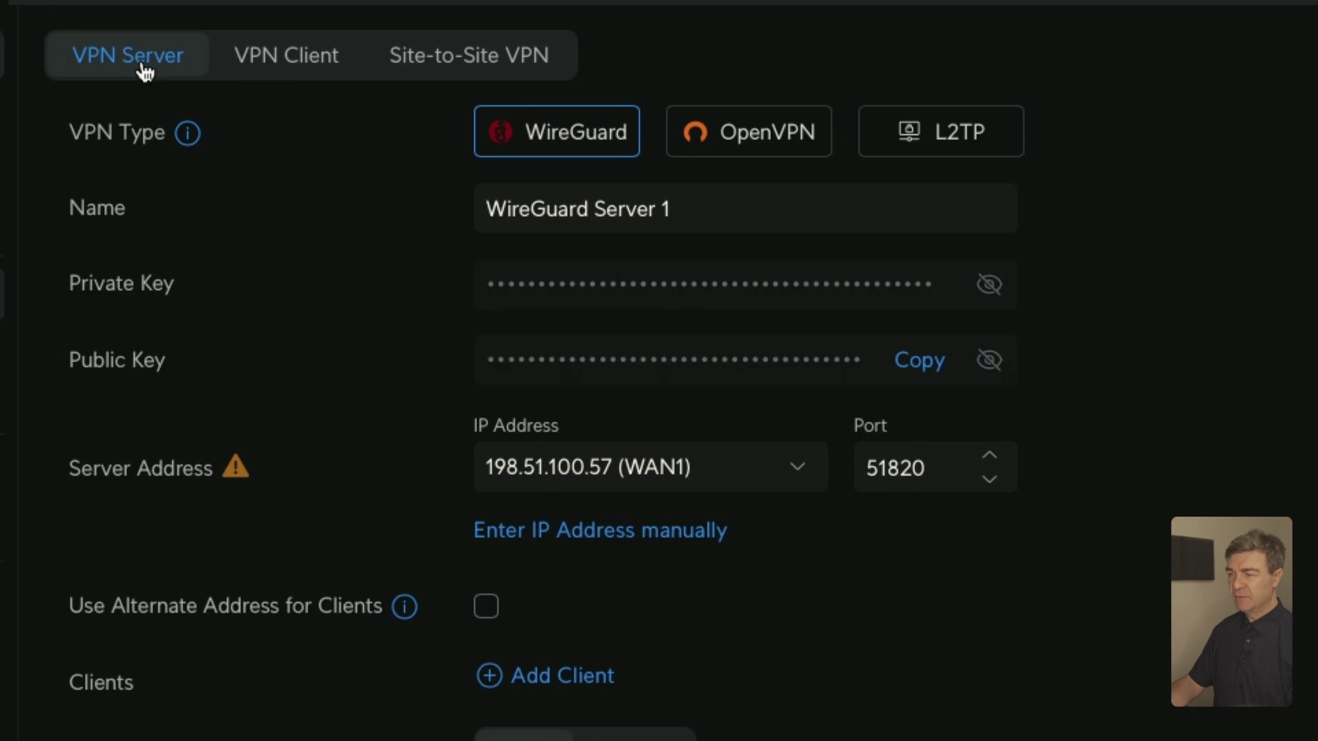
{"action": "left_click_drag", "start_coordinate": [748, 220], "coordinate": [498, 199]}
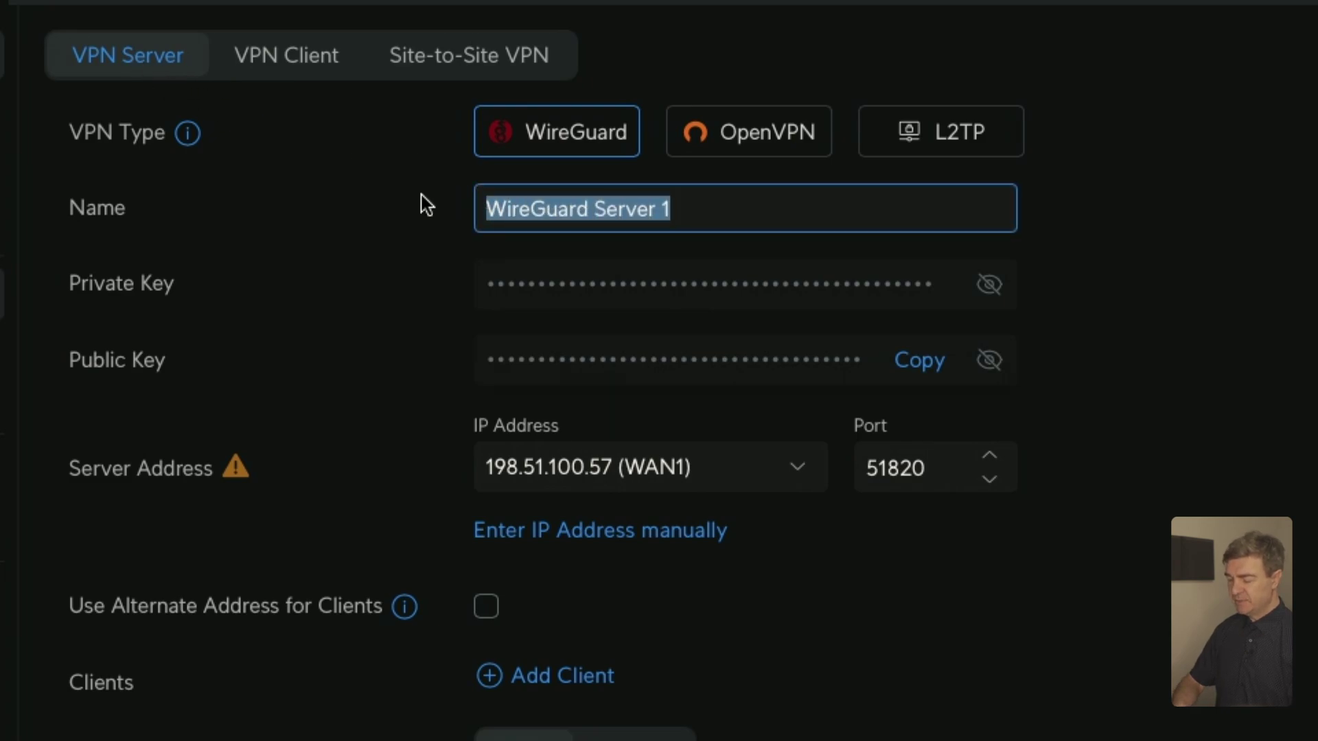
{"action": "type", "text": "Remot"}
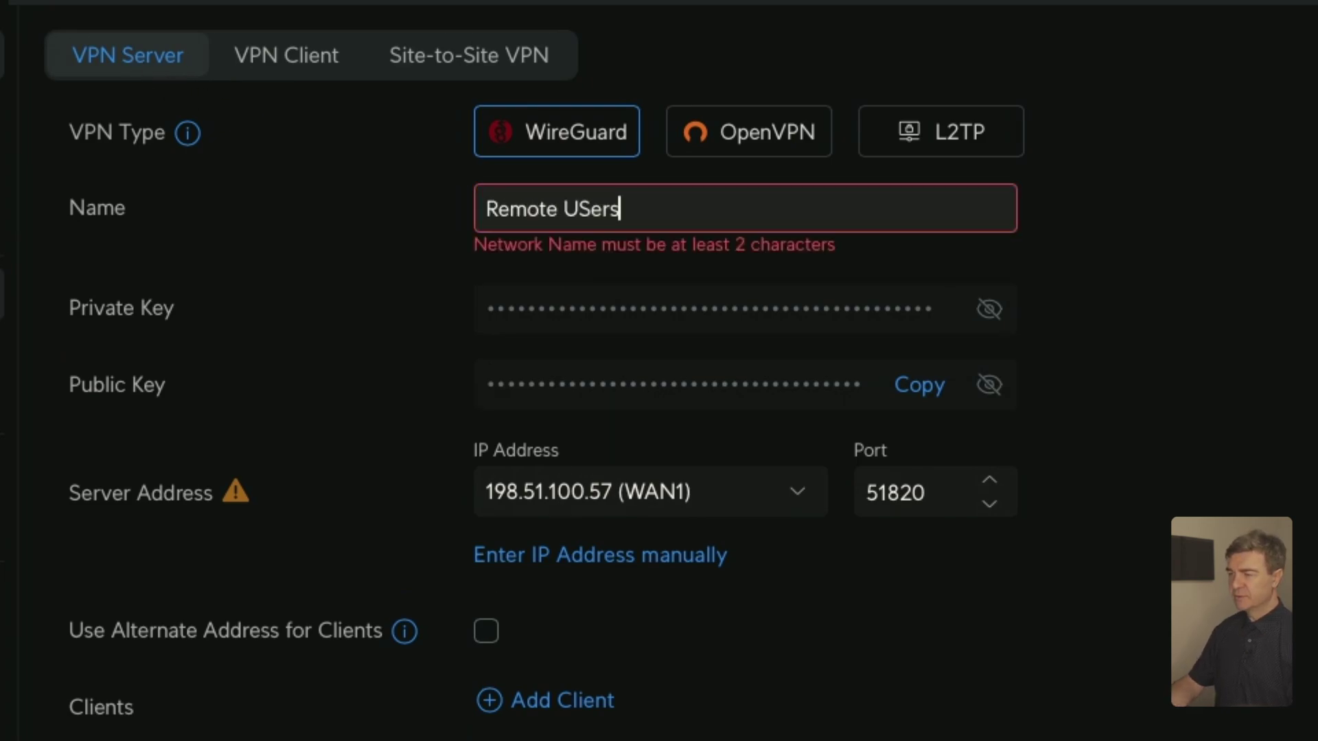
{"action": "type", "text": "e USers"}
{"action": "left_click", "coordinate": [647, 577]}
{"action": "left_click", "coordinate": [780, 481]}
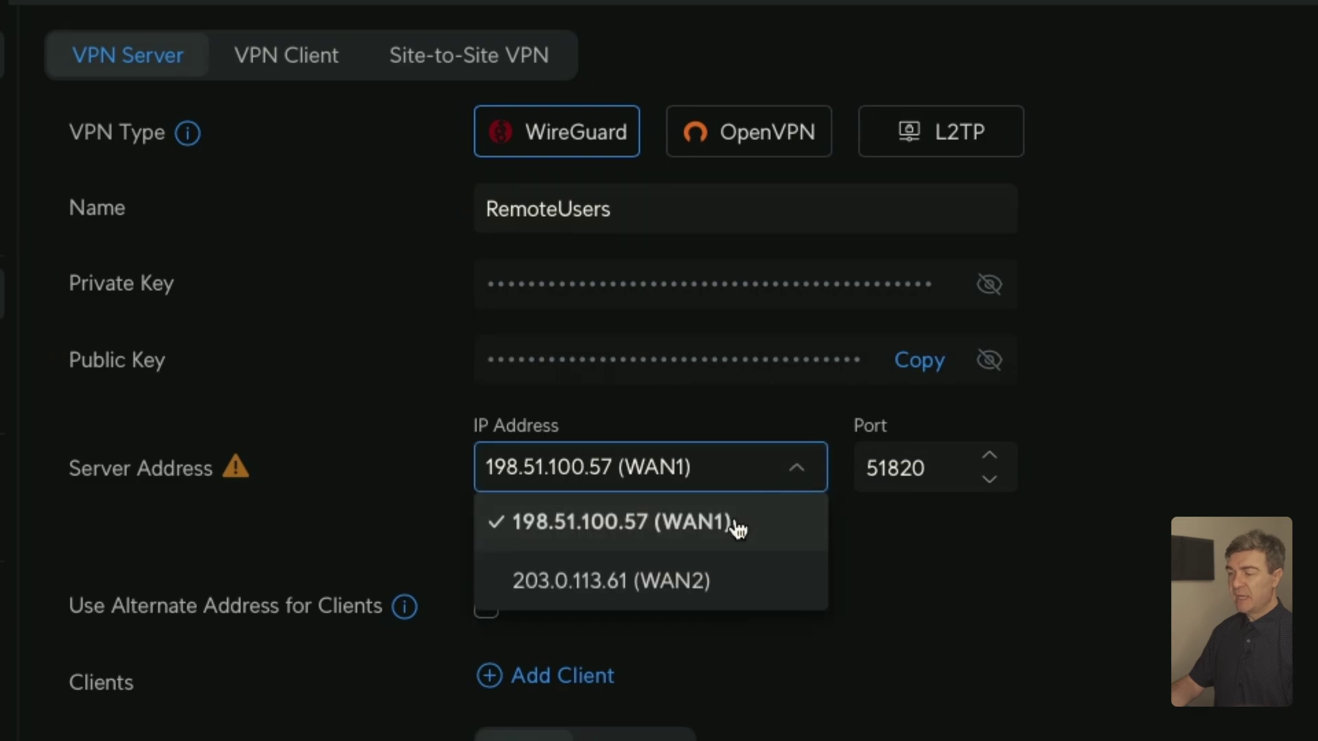
{"action": "left_click", "coordinate": [974, 609]}
Switch the VPN server's advanced settings to Manual, set its host address to 10.1.8.1 and add the server.
{"action": "scroll", "coordinate": [784, 698], "scroll_direction": "down", "scroll_amount": 6}
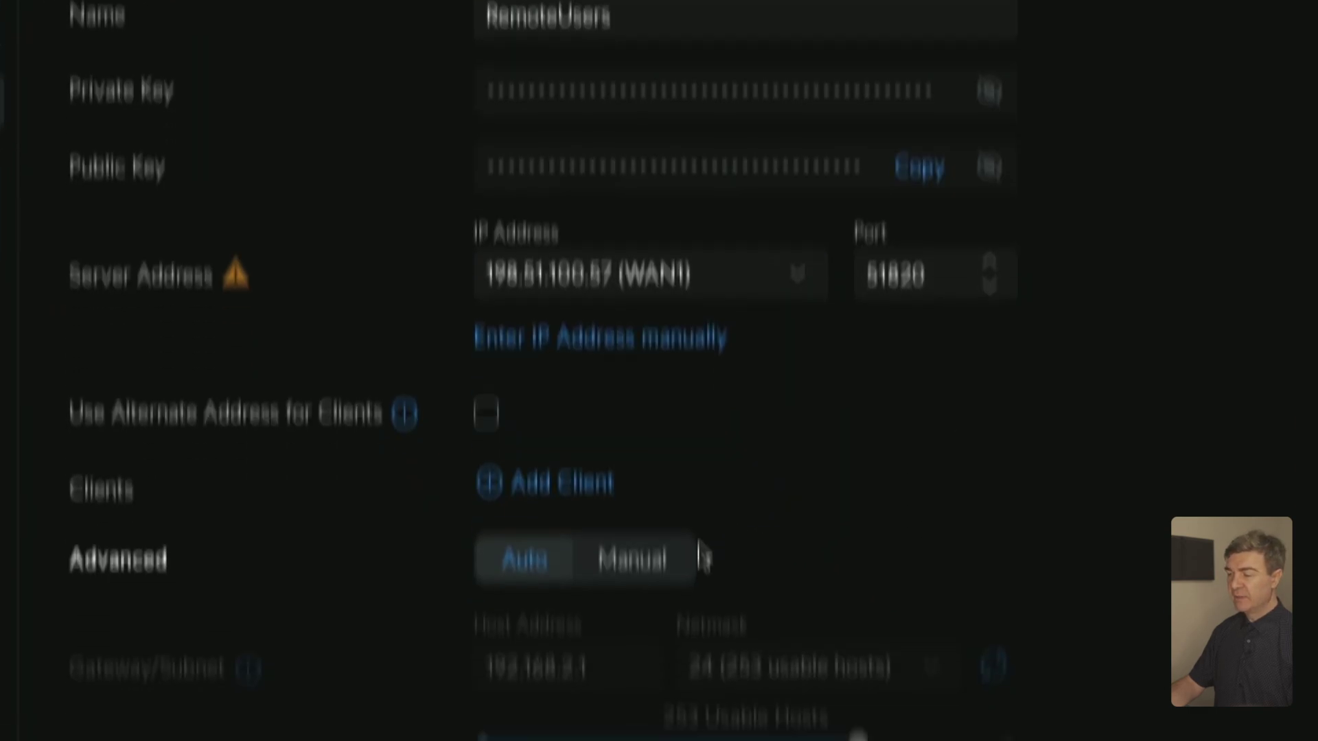
{"action": "left_click", "coordinate": [648, 363]}
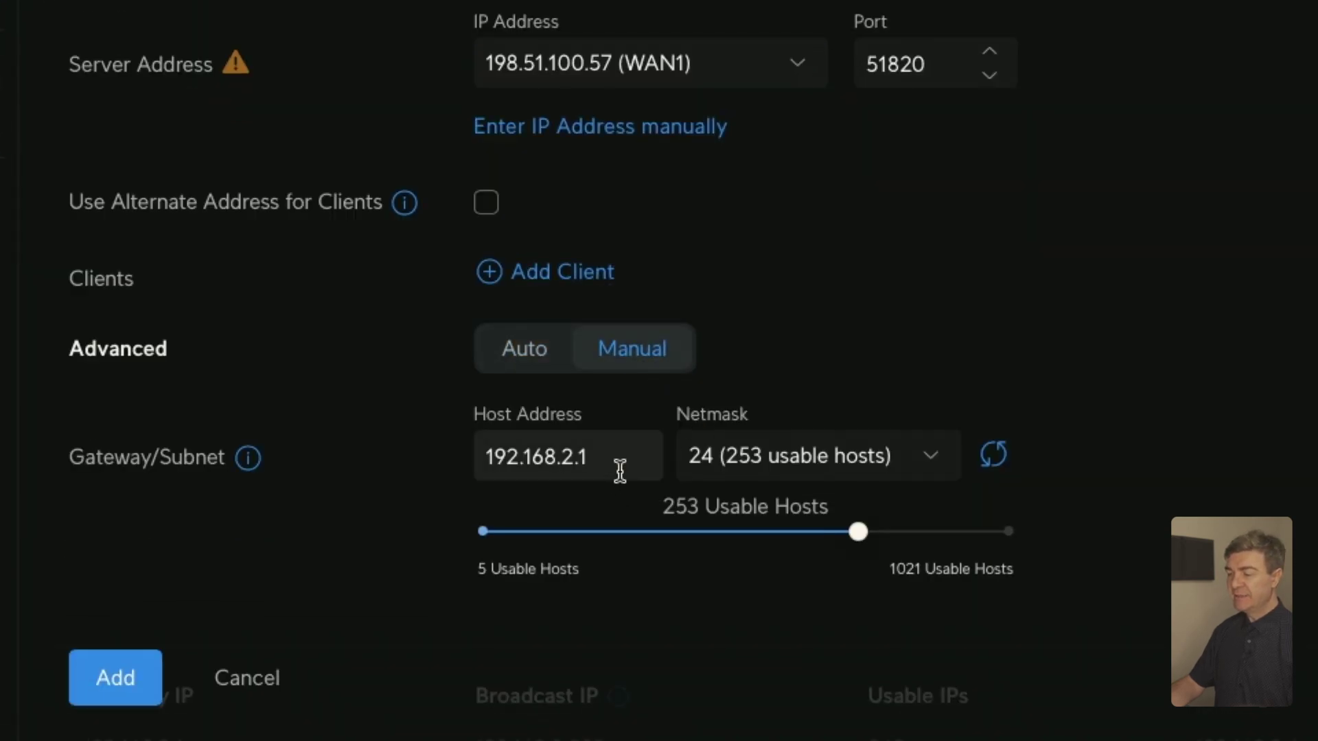
{"action": "key", "text": "ctrl+a"}
{"action": "type", "text": "10"}
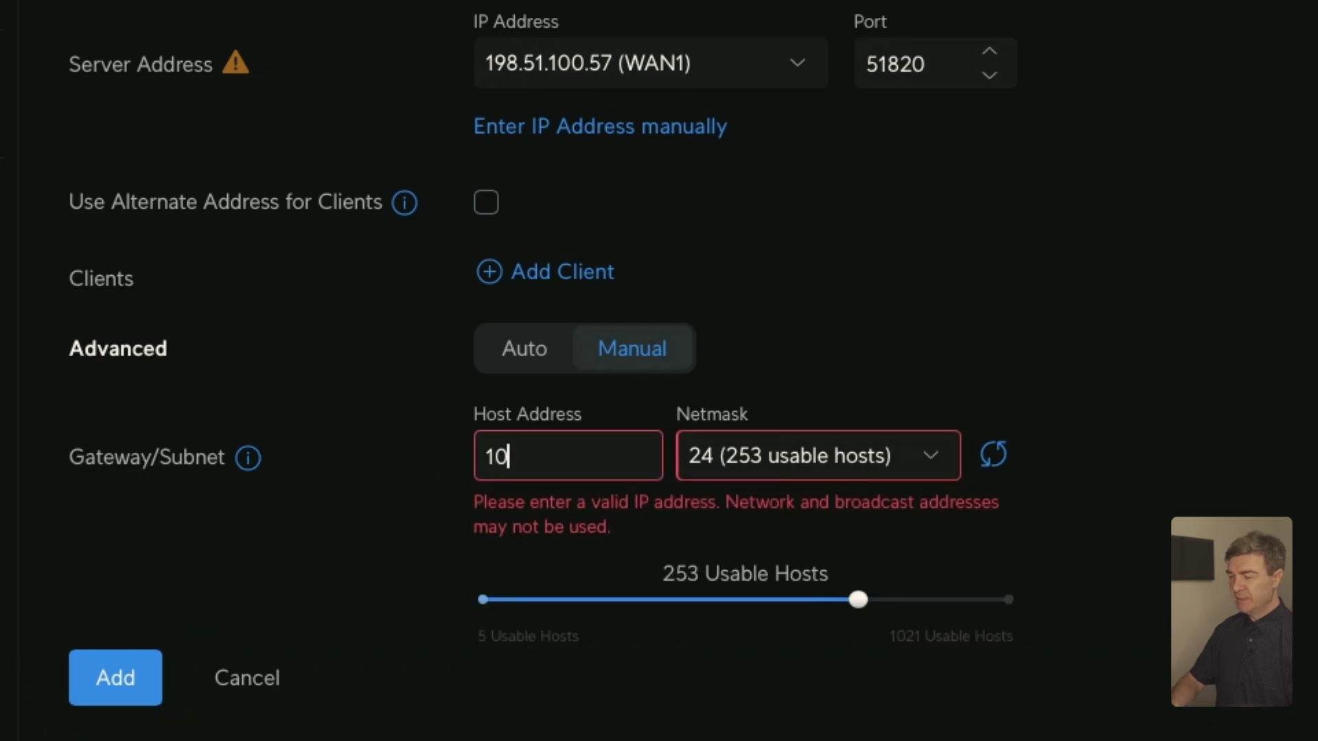
{"action": "type", "text": ".1.8.1"}
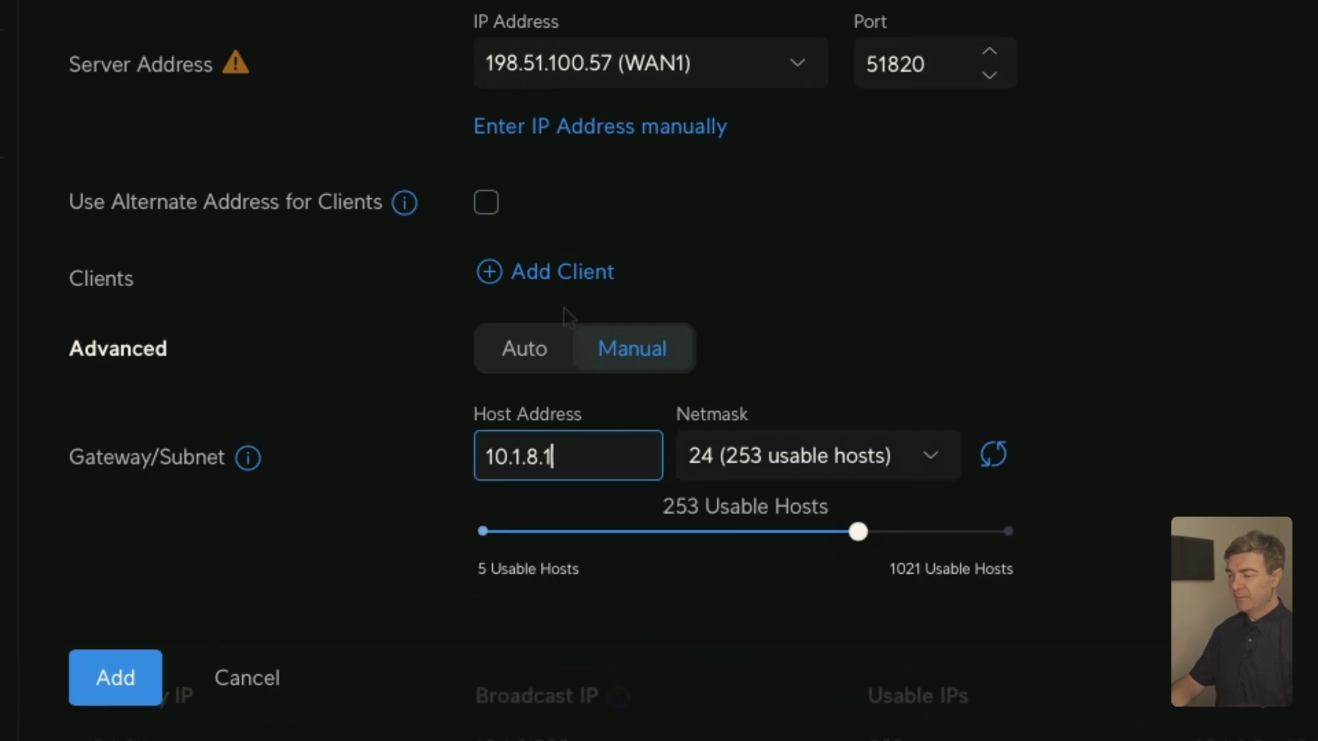
{"action": "left_click", "coordinate": [115, 669]}
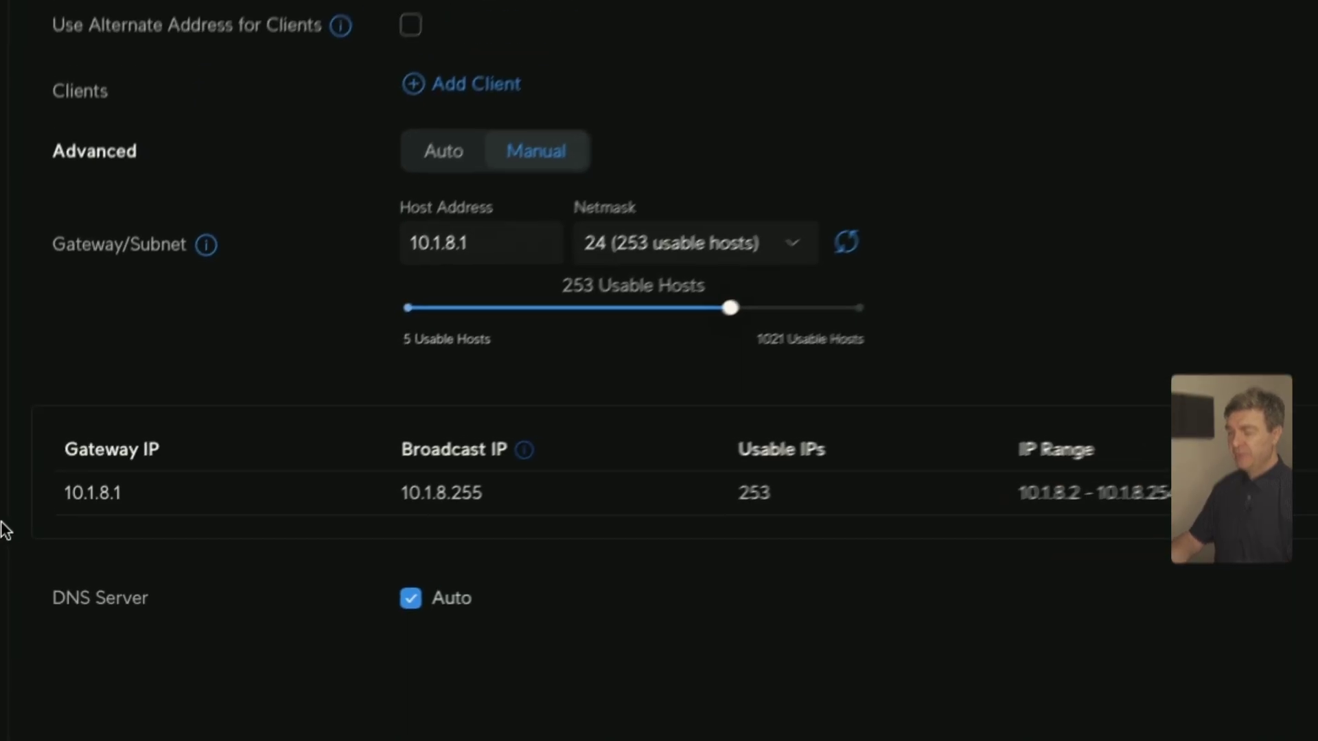
Check the VPN server's subnet details against the VPN zone in the draw.io zone diagram.
{"action": "mouse_move", "coordinate": [22, 468]}
{"action": "left_mouse_down"}
{"action": "mouse_move", "coordinate": [383, 585]}
{"action": "mouse_move", "coordinate": [1263, 575]}
{"action": "left_mouse_up"}
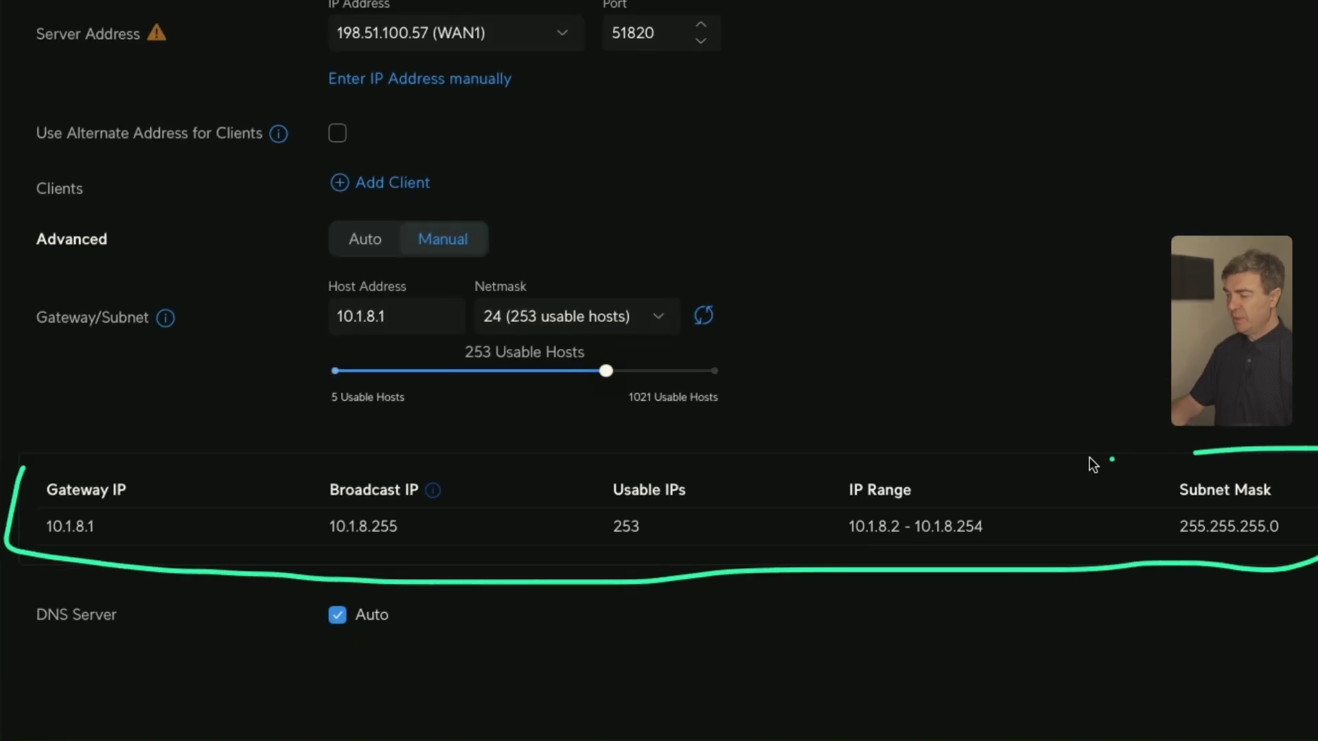
{"action": "left_click_drag", "start_coordinate": [1093, 465], "coordinate": [250, 456]}
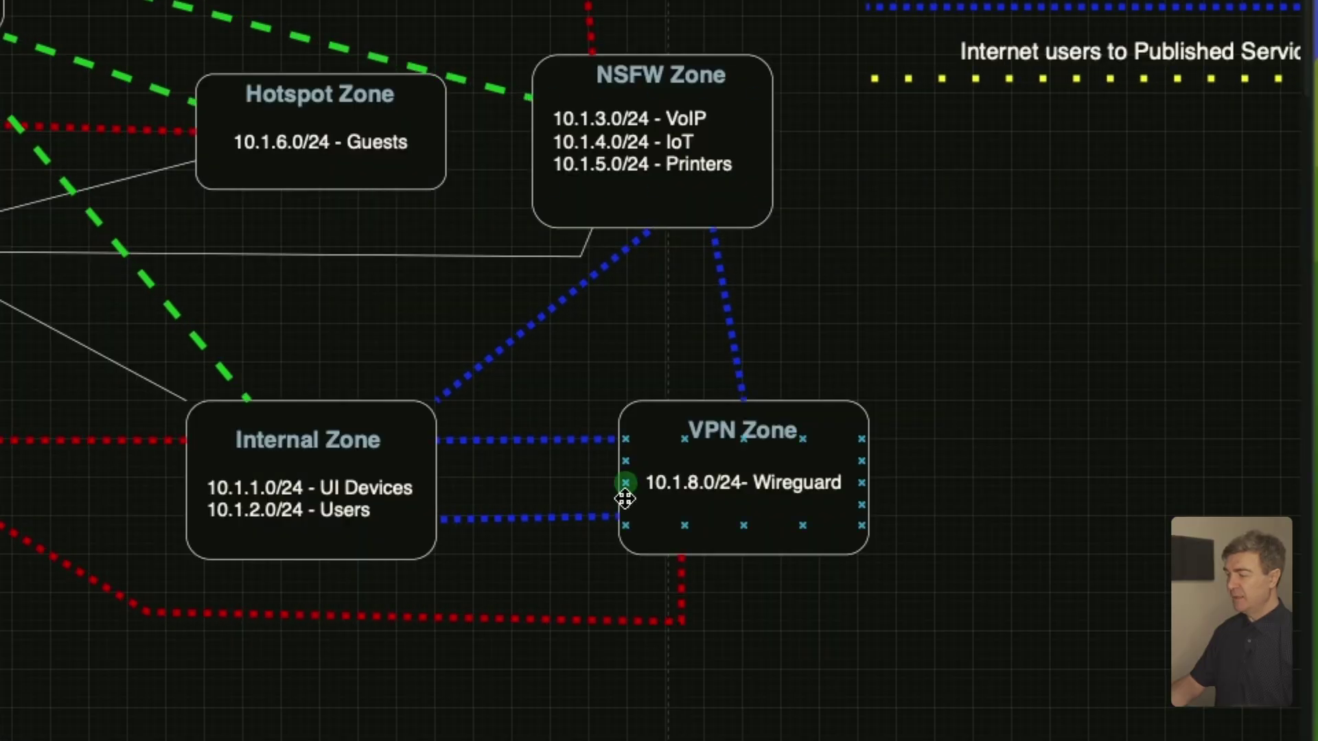
{"action": "mouse_move", "coordinate": [598, 578]}
{"action": "left_mouse_down"}
{"action": "mouse_move", "coordinate": [947, 565]}
{"action": "mouse_move", "coordinate": [635, 343]}
{"action": "mouse_move", "coordinate": [600, 591]}
{"action": "left_mouse_up"}
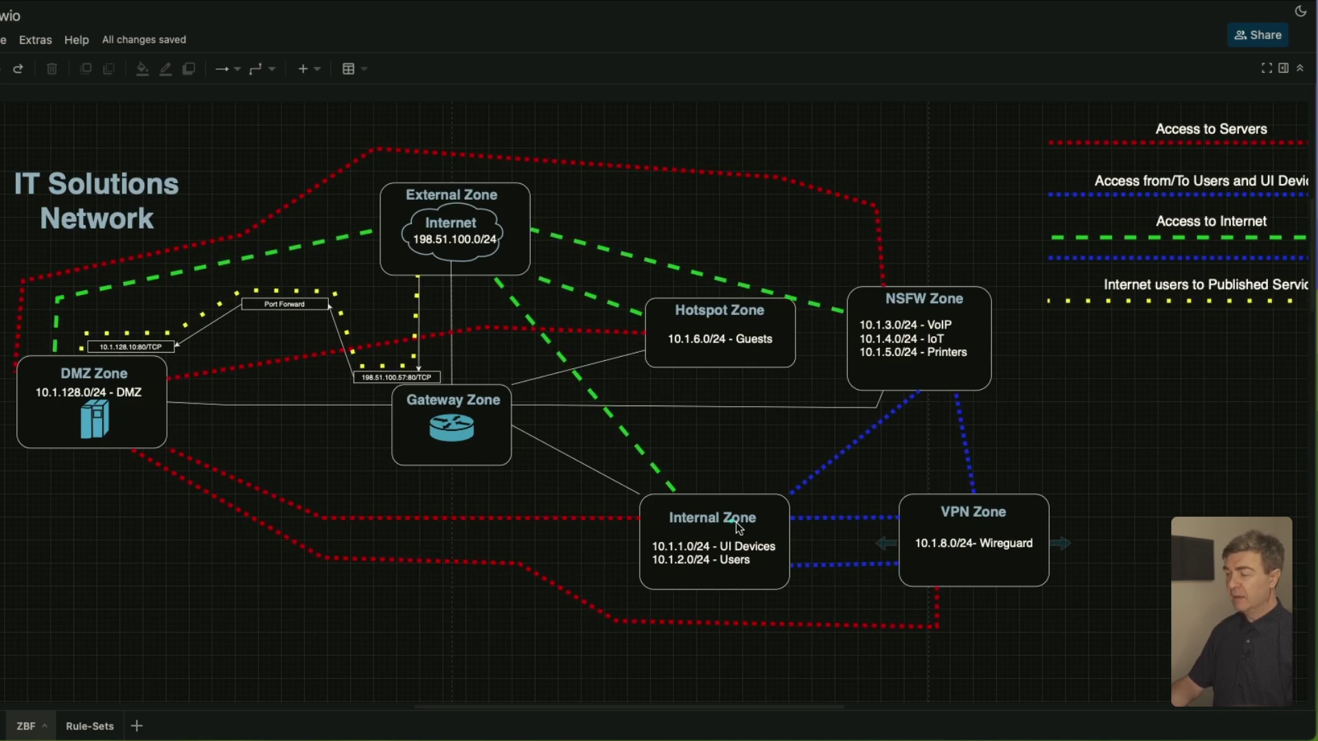
{"action": "mouse_move", "coordinate": [890, 491]}
{"action": "left_mouse_down"}
{"action": "mouse_move", "coordinate": [989, 583]}
{"action": "mouse_move", "coordinate": [1104, 506]}
{"action": "left_mouse_up"}
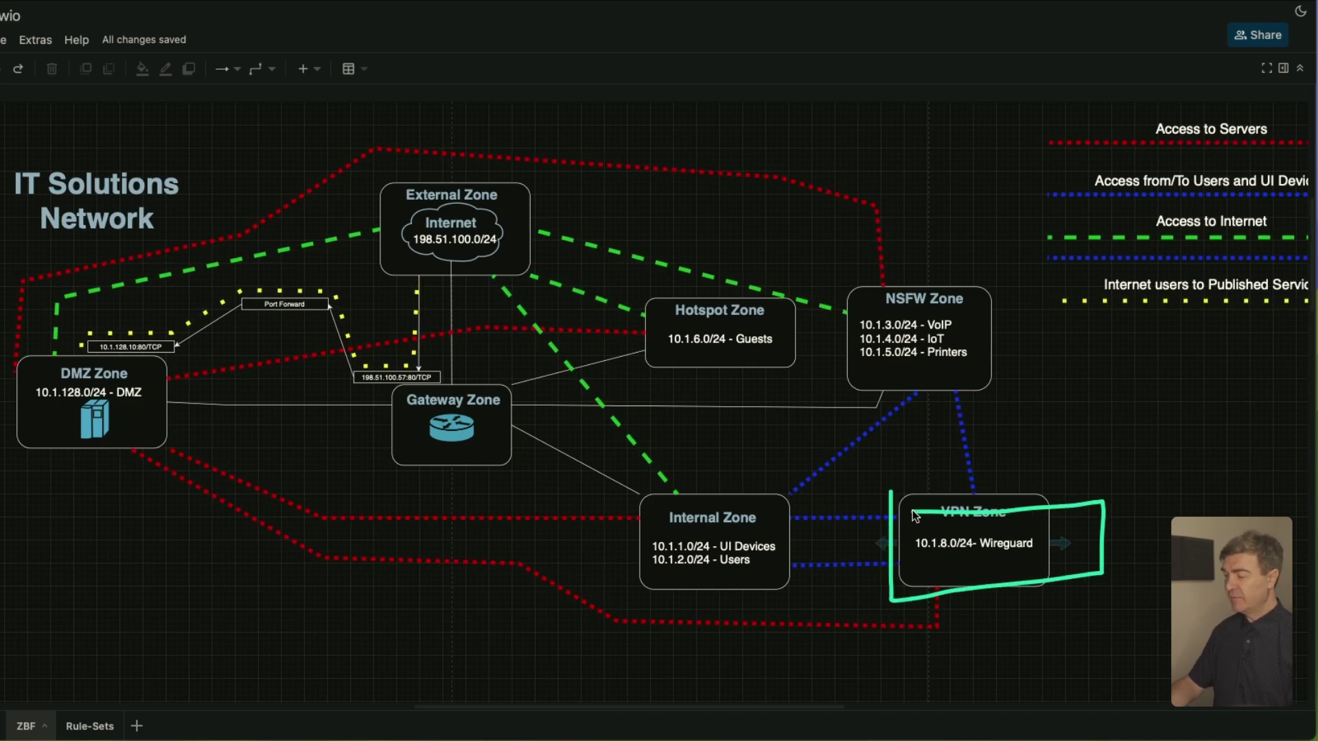
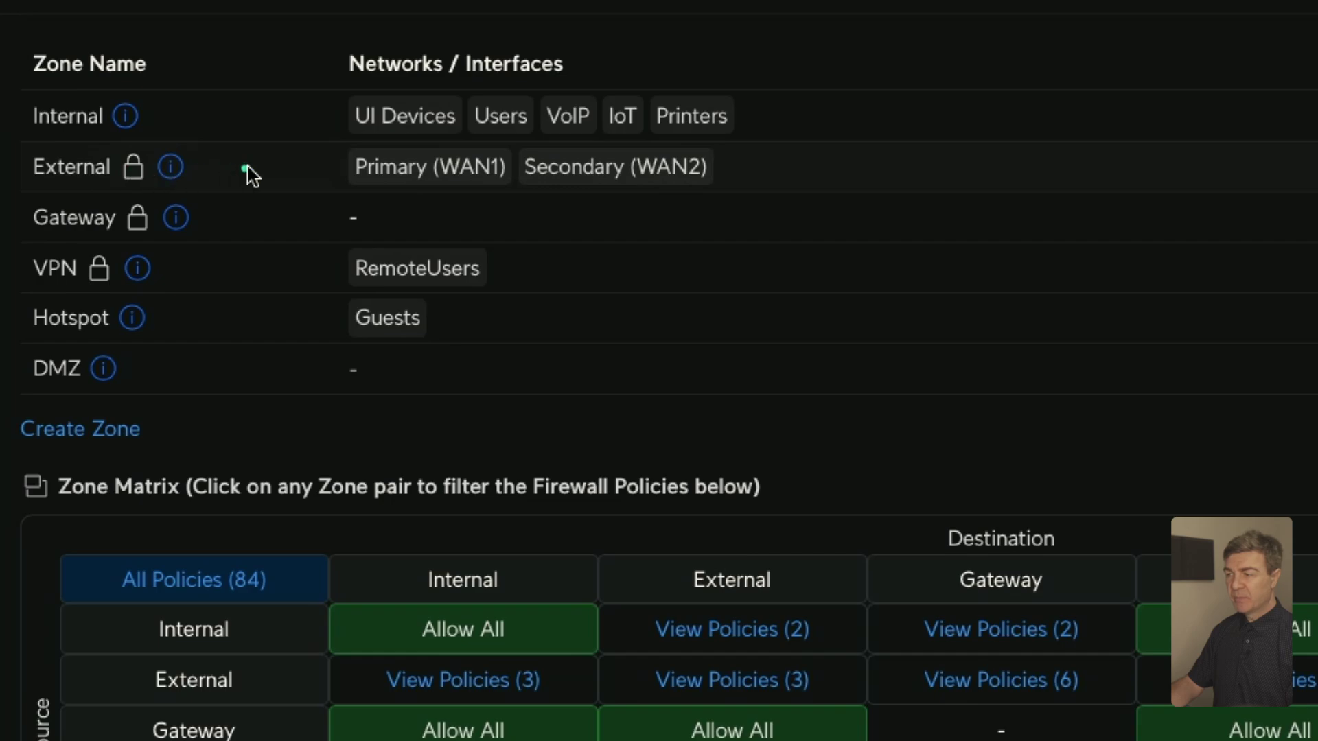
Create a firewall zone named NSFW containing the VoIP, IoT and Printers networks.
{"action": "mouse_move", "coordinate": [540, 143]}
{"action": "left_mouse_down"}
{"action": "mouse_move", "coordinate": [372, 139]}
{"action": "mouse_move", "coordinate": [495, 95]}
{"action": "mouse_move", "coordinate": [541, 135]}
{"action": "mouse_move", "coordinate": [674, 144]}
{"action": "mouse_move", "coordinate": [766, 105]}
{"action": "mouse_move", "coordinate": [554, 88]}
{"action": "mouse_move", "coordinate": [543, 134]}
{"action": "left_mouse_up"}
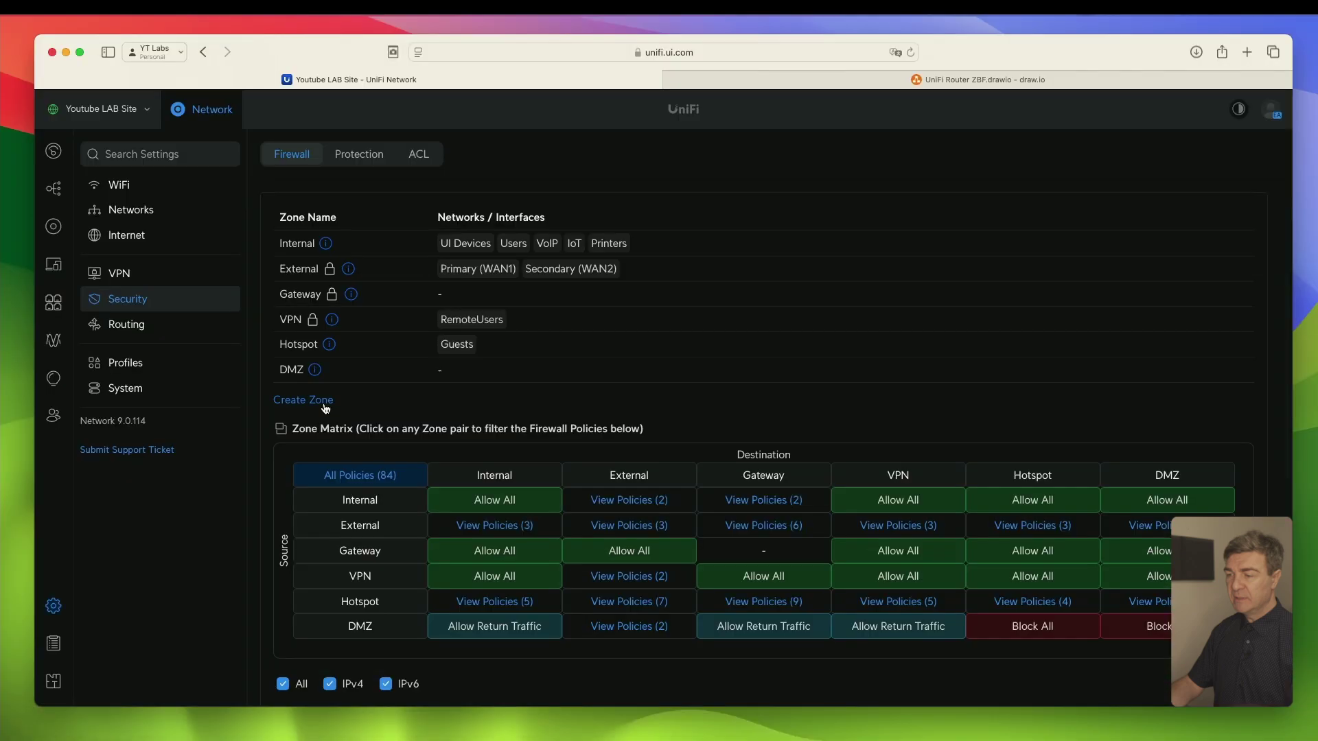
{"action": "left_click", "coordinate": [123, 443]}
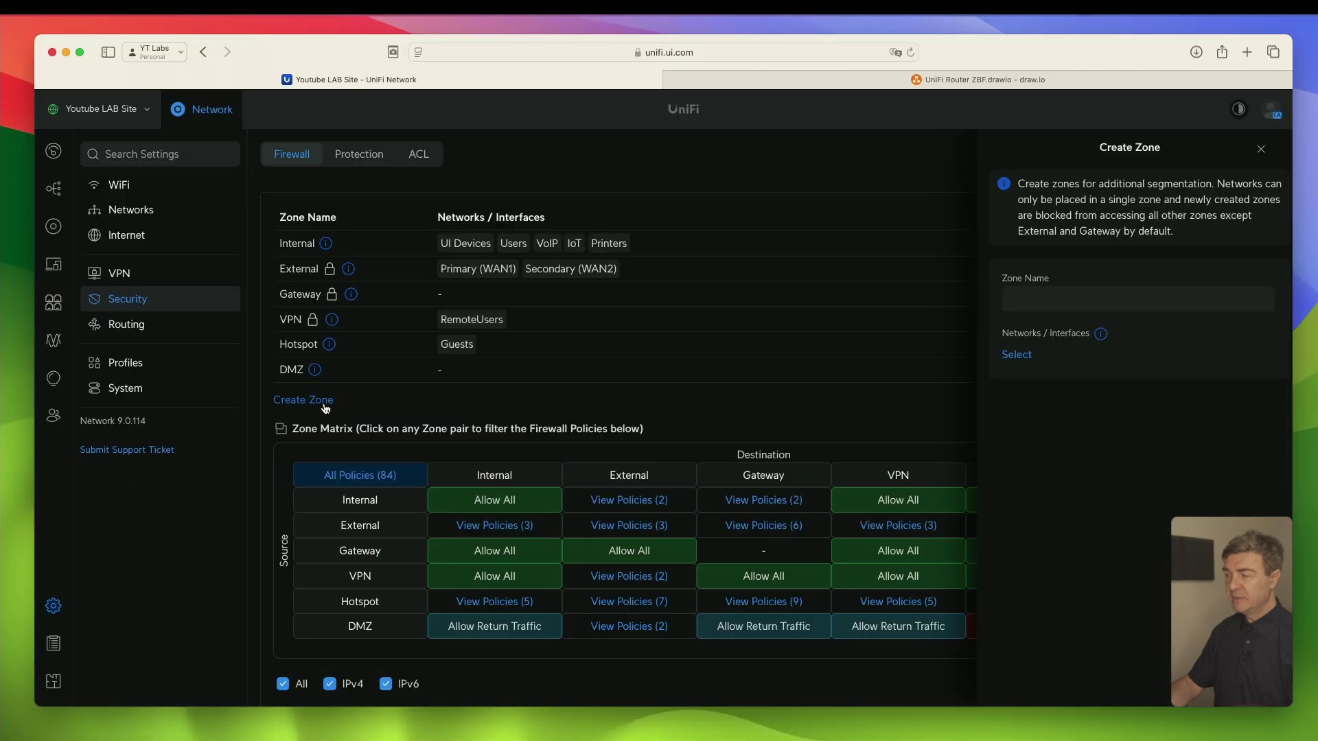
{"action": "left_click", "coordinate": [1037, 304]}
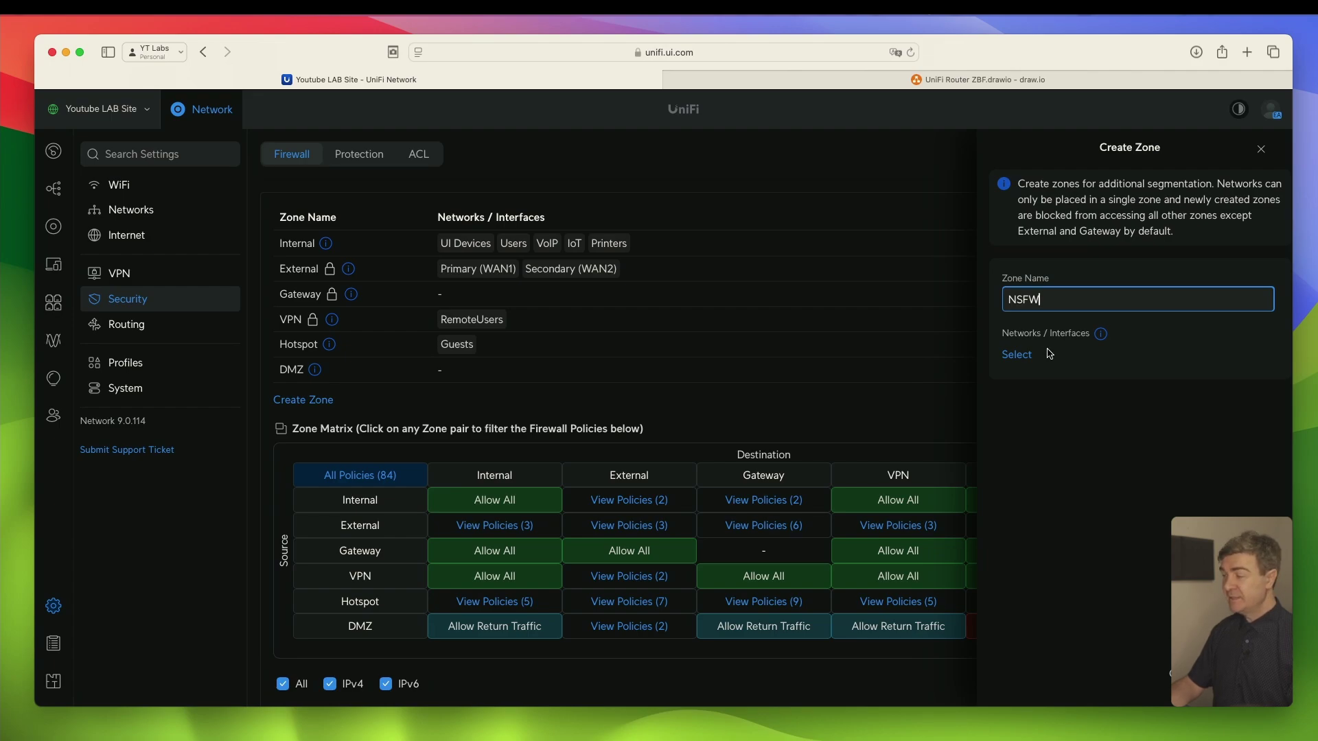
{"action": "mouse_move", "coordinate": [959, 348]}
{"action": "left_mouse_down"}
{"action": "mouse_move", "coordinate": [1130, 347]}
{"action": "mouse_move", "coordinate": [1048, 369]}
{"action": "left_mouse_up"}
{"action": "left_click", "coordinate": [1029, 362]}
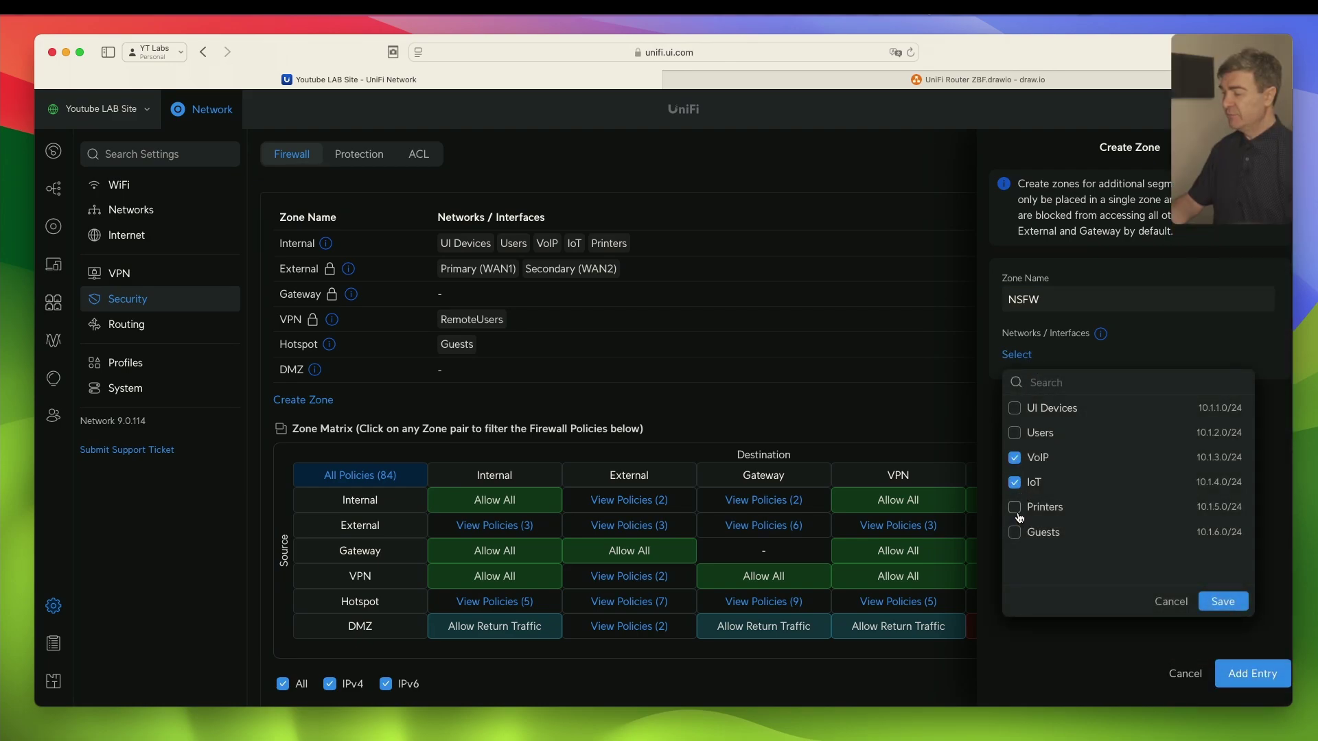
{"action": "left_click", "coordinate": [1228, 602]}
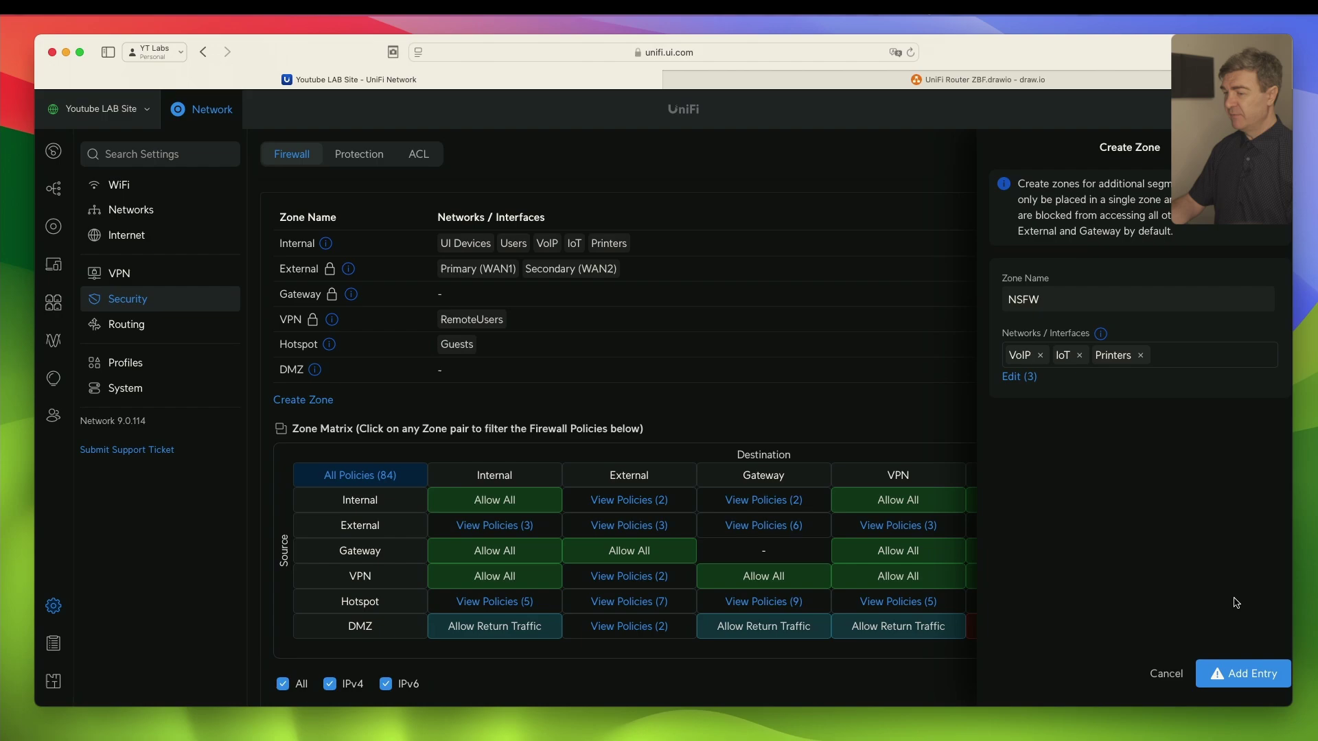
{"action": "left_click", "coordinate": [1239, 674]}
{"action": "left_click", "coordinate": [1233, 625]}
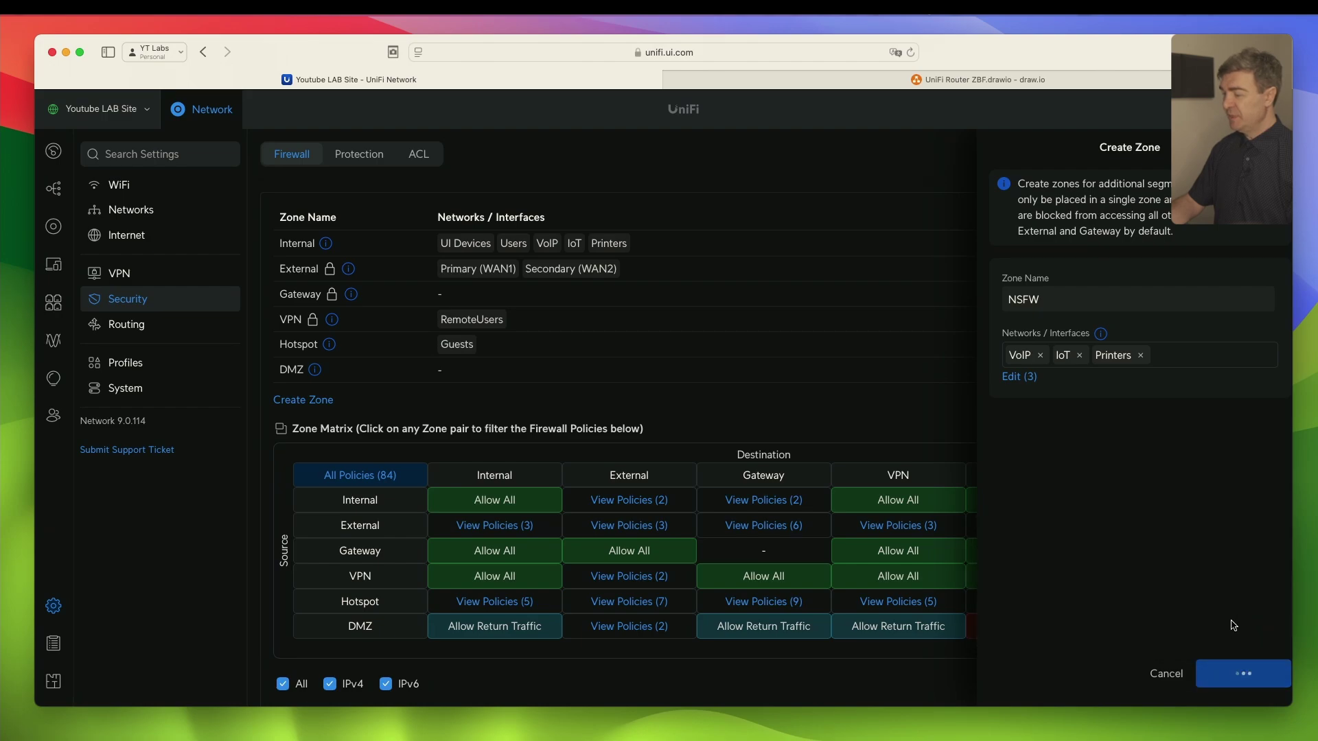
{"action": "left_click", "coordinate": [1261, 152]}
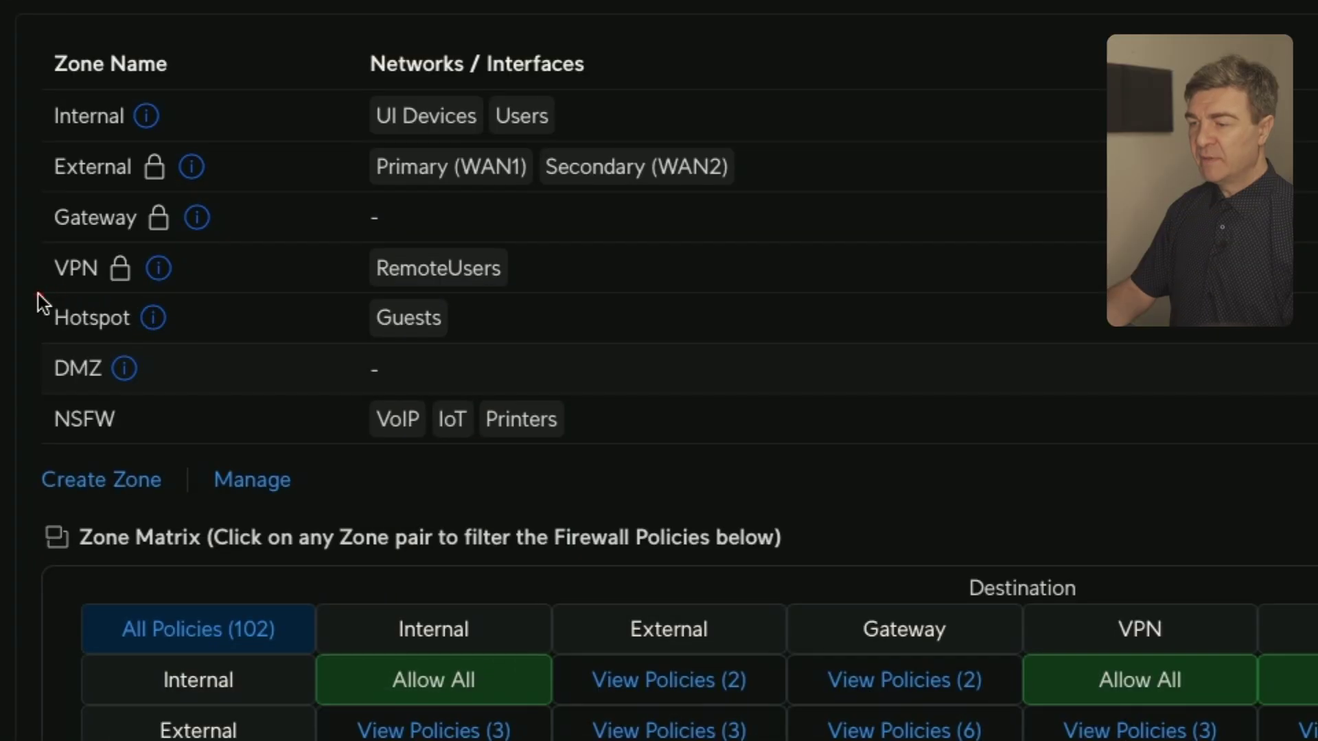
Review the networks and interfaces assigned to the Hotspot, NSFW, VPN, External and Internal firewall zones.
{"action": "left_click_drag", "start_coordinate": [38, 295], "coordinate": [457, 341]}
{"action": "mouse_move", "coordinate": [47, 405]}
{"action": "left_mouse_down"}
{"action": "mouse_move", "coordinate": [100, 420]}
{"action": "mouse_move", "coordinate": [589, 451]}
{"action": "left_mouse_up"}
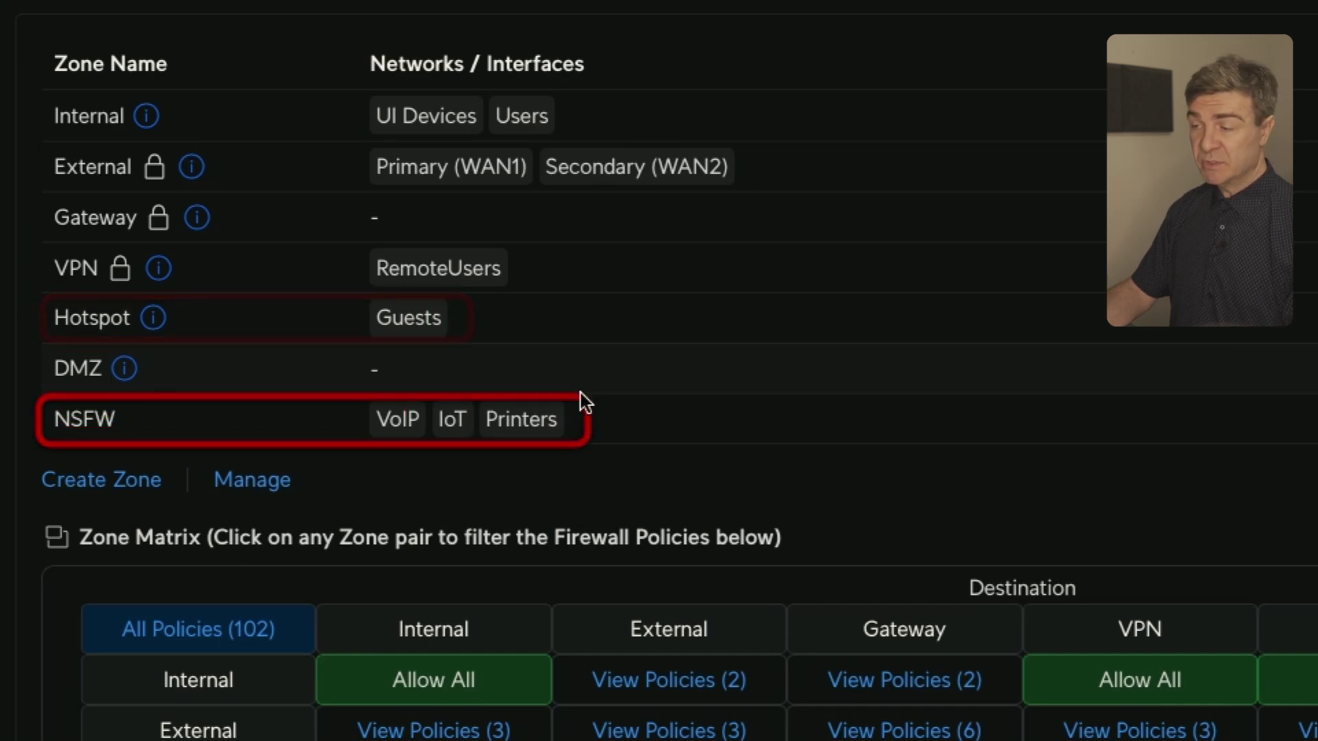
{"action": "left_click_drag", "start_coordinate": [529, 291], "coordinate": [43, 250]}
{"action": "mouse_move", "coordinate": [677, 182]}
{"action": "left_mouse_down"}
{"action": "mouse_move", "coordinate": [41, 171]}
{"action": "mouse_move", "coordinate": [19, 147]}
{"action": "left_mouse_up"}
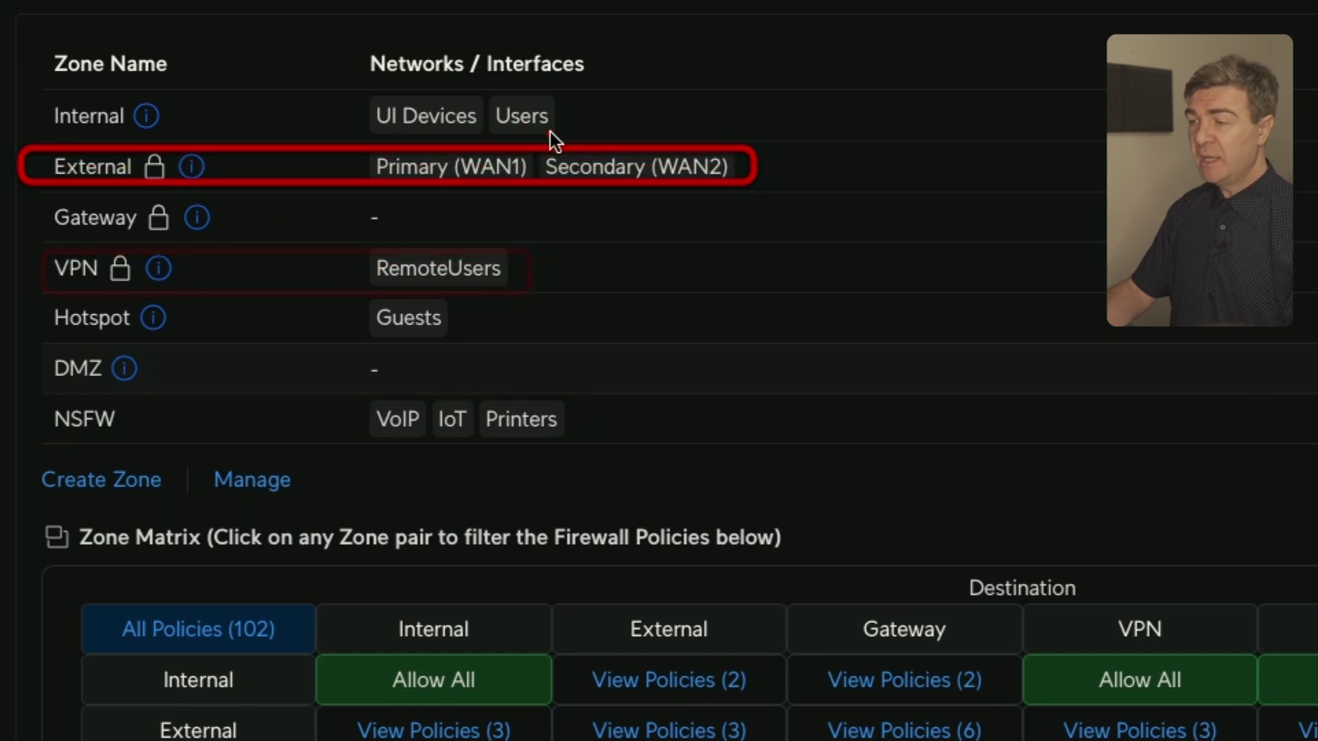
{"action": "left_click_drag", "start_coordinate": [497, 123], "coordinate": [32, 94]}
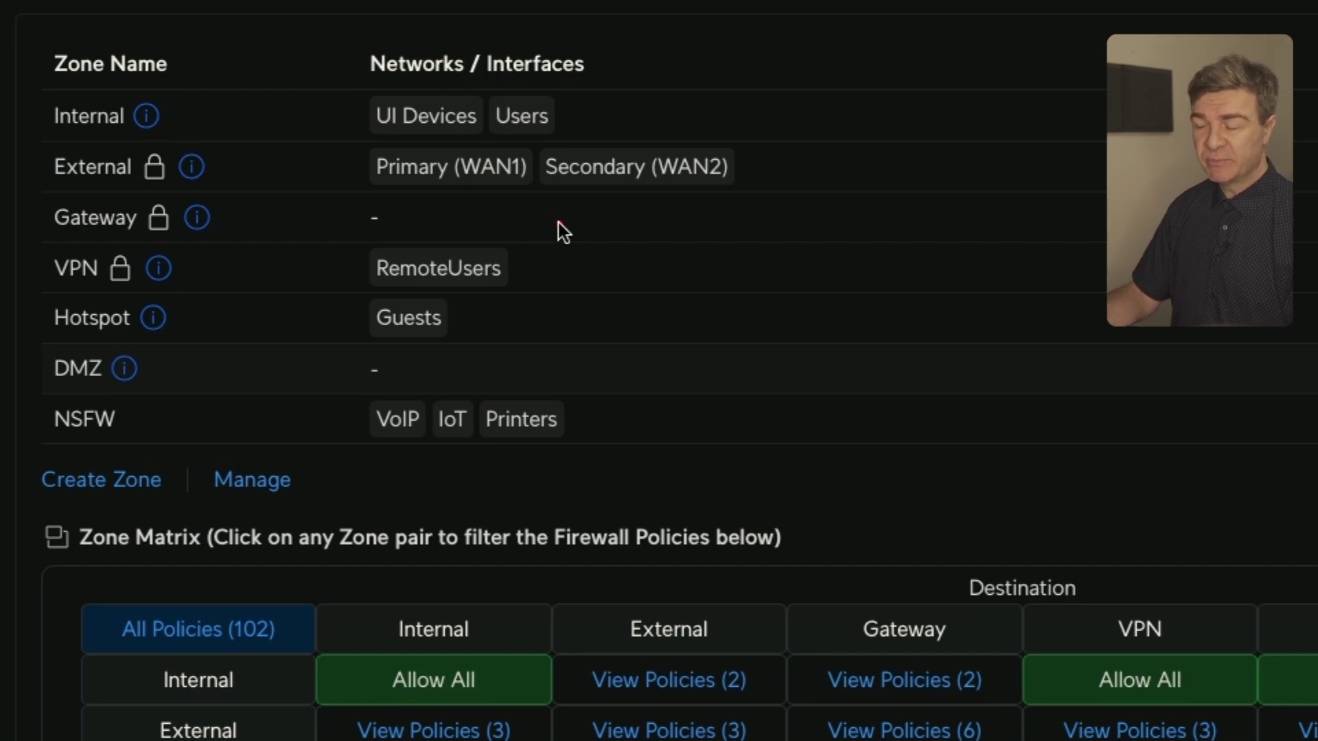
Look over the firewall zone matrix, then examine the Internal, VPN, NSFW and DMZ zones in the draw.io zone diagram.
{"action": "scroll", "coordinate": [558, 222], "scroll_direction": "down", "scroll_amount": 3}
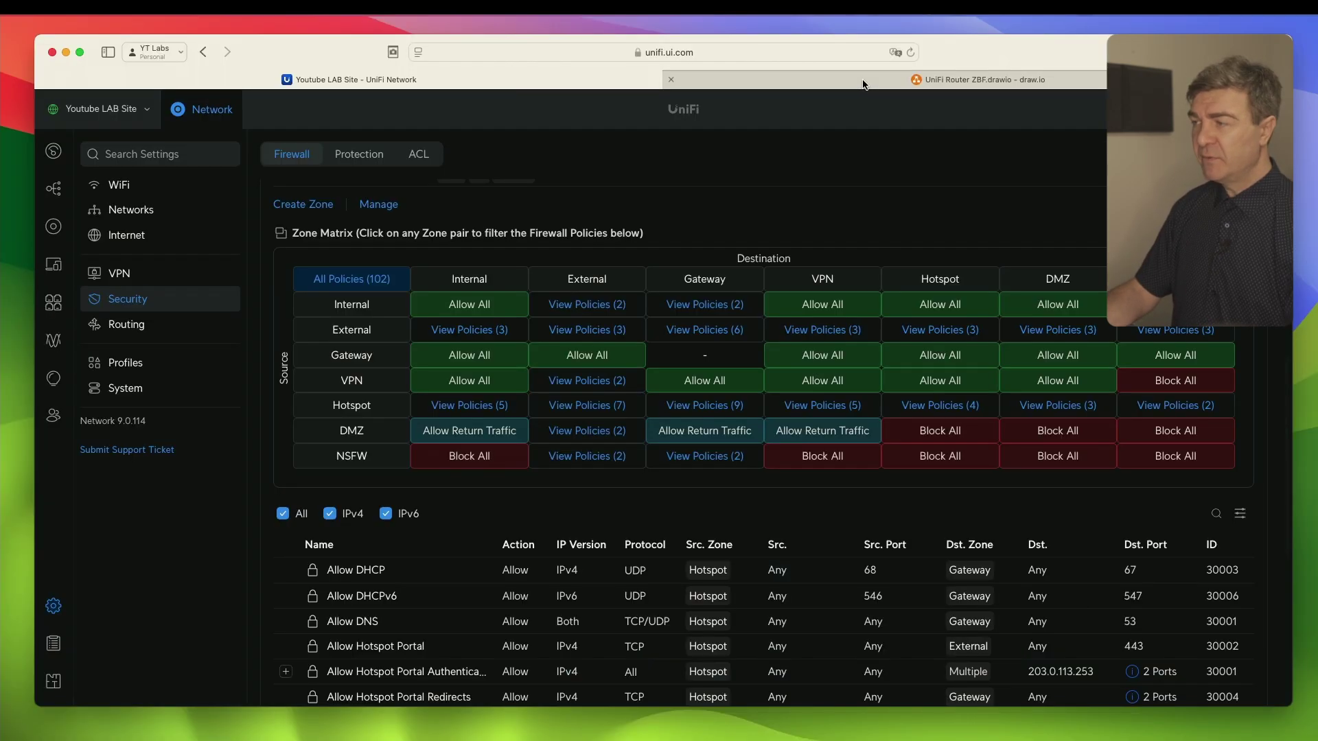
{"action": "mouse_move", "coordinate": [864, 85]}
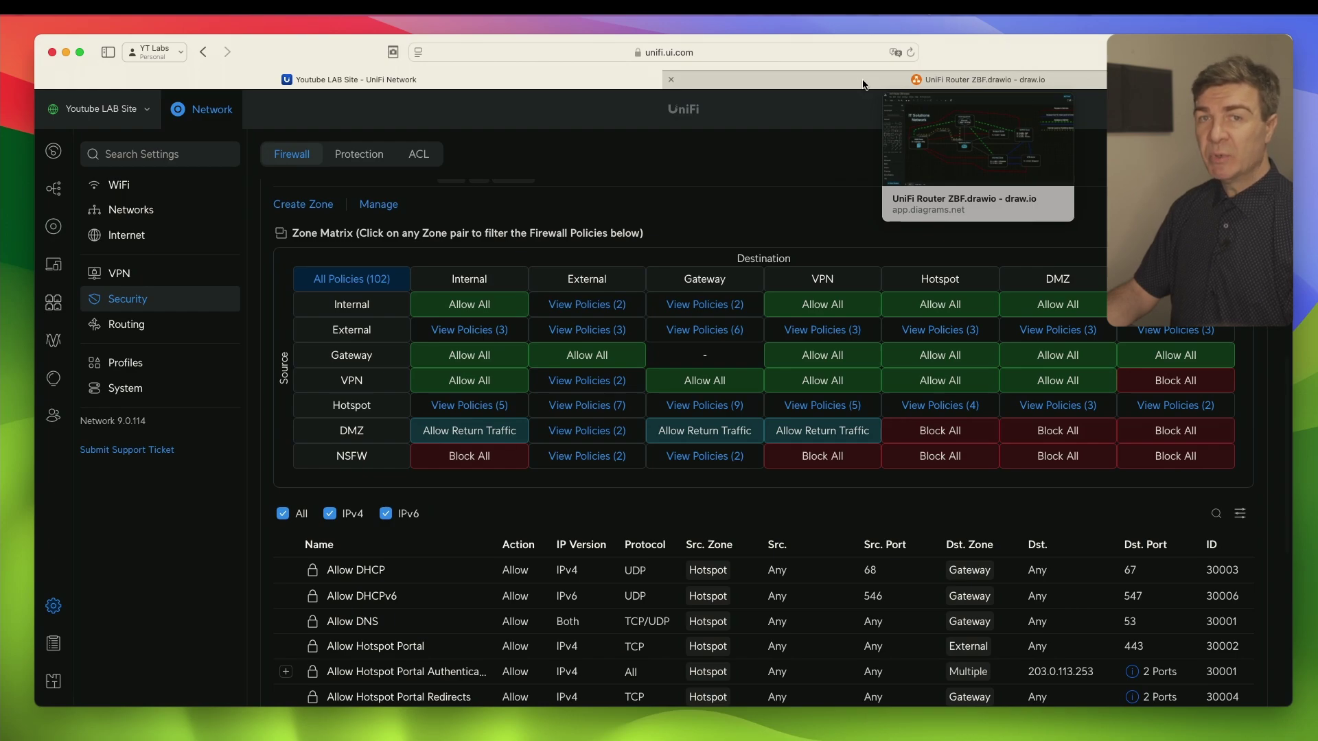
{"action": "left_click", "coordinate": [863, 83]}
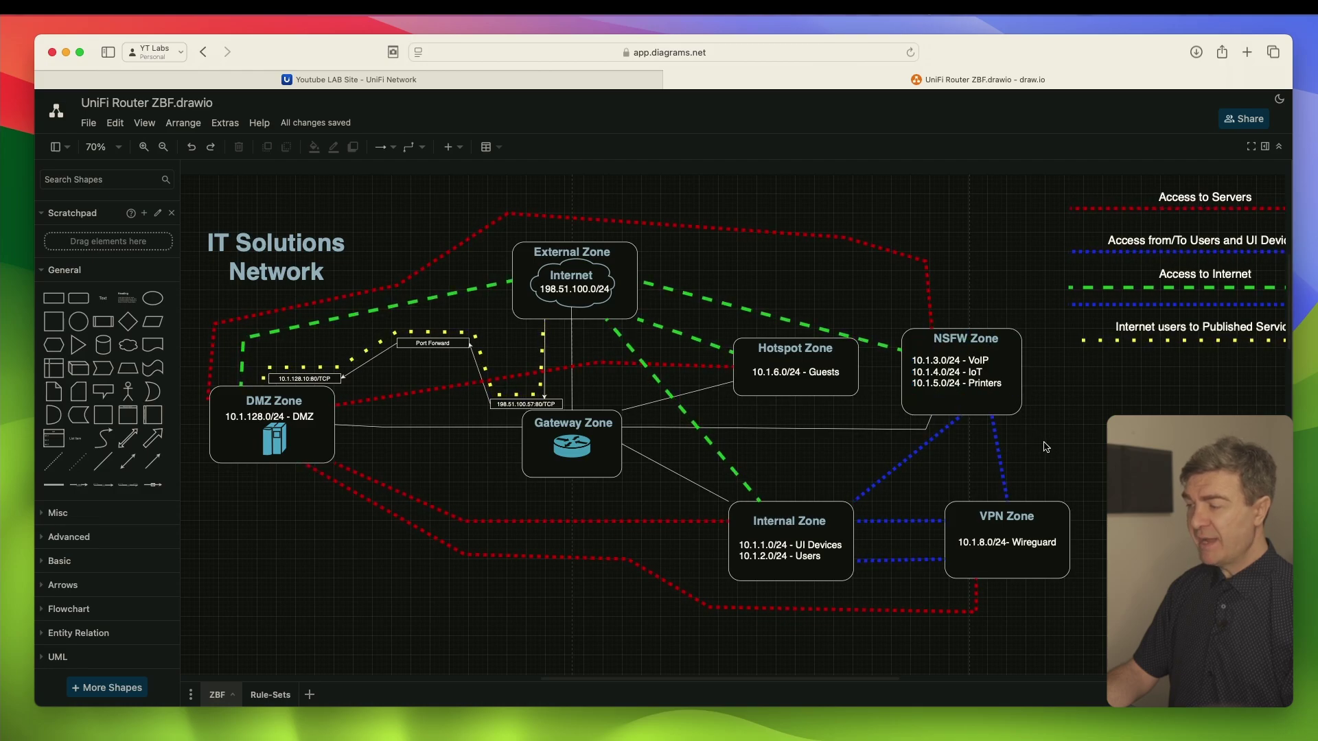
{"action": "left_click_drag", "start_coordinate": [1102, 609], "coordinate": [714, 480]}
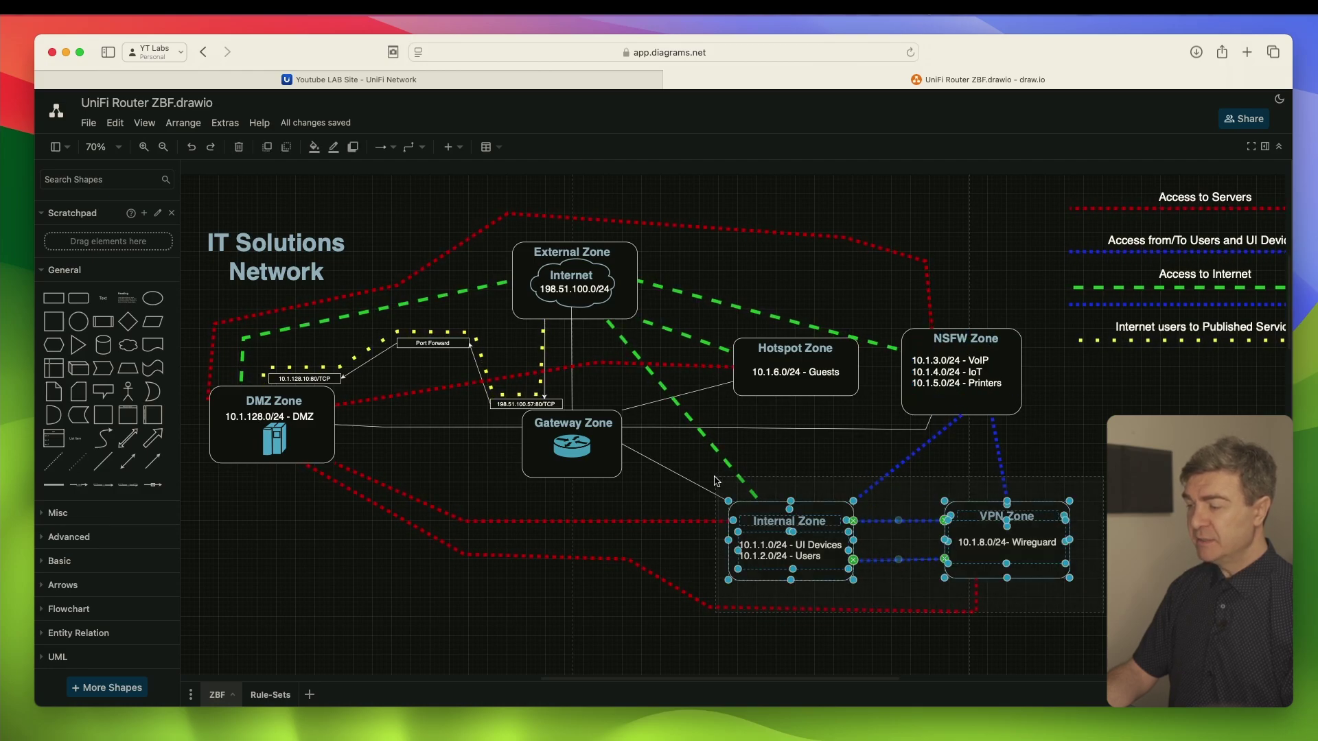
{"action": "left_click_drag", "start_coordinate": [1057, 445], "coordinate": [896, 319]}
{"action": "left_click", "coordinate": [777, 296]}
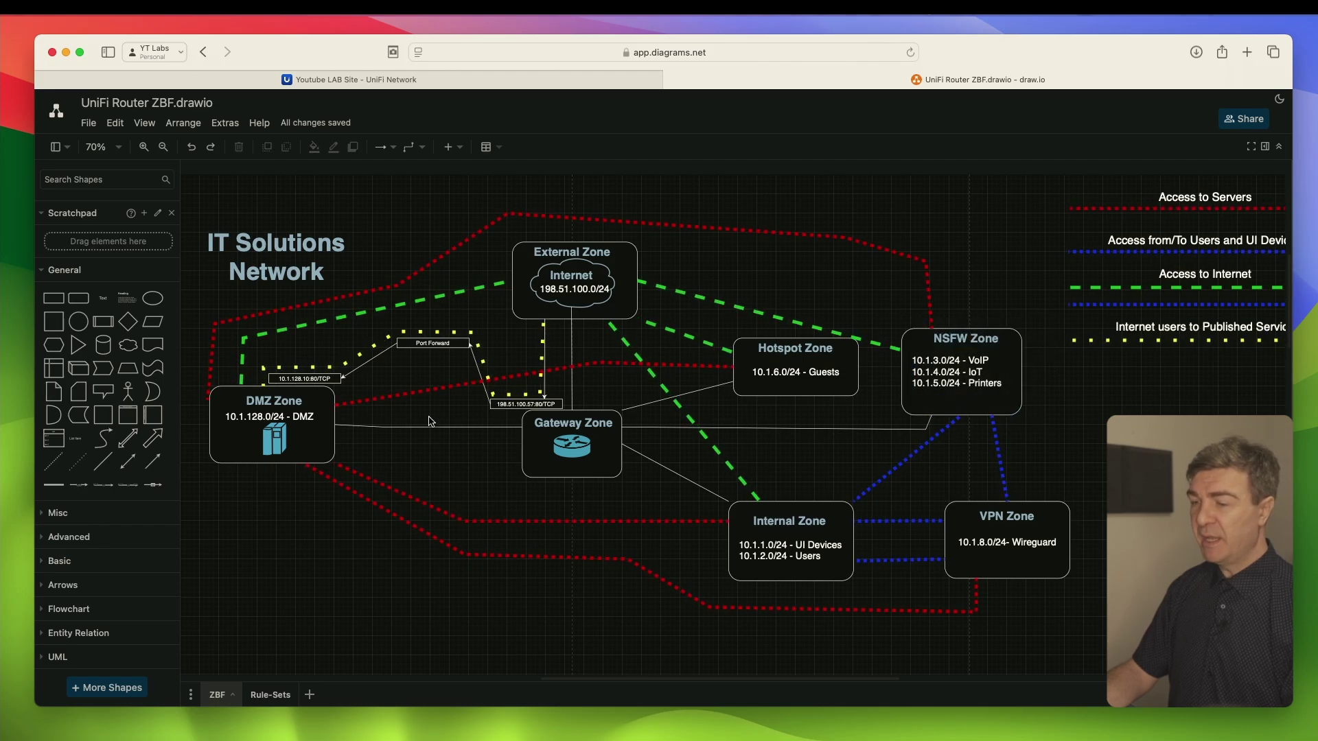
Return to UniFi Network and start a new virtual network named DMZ, assigned to the DMZ zone.
{"action": "left_click", "coordinate": [509, 83]}
{"action": "left_click", "coordinate": [209, 211]}
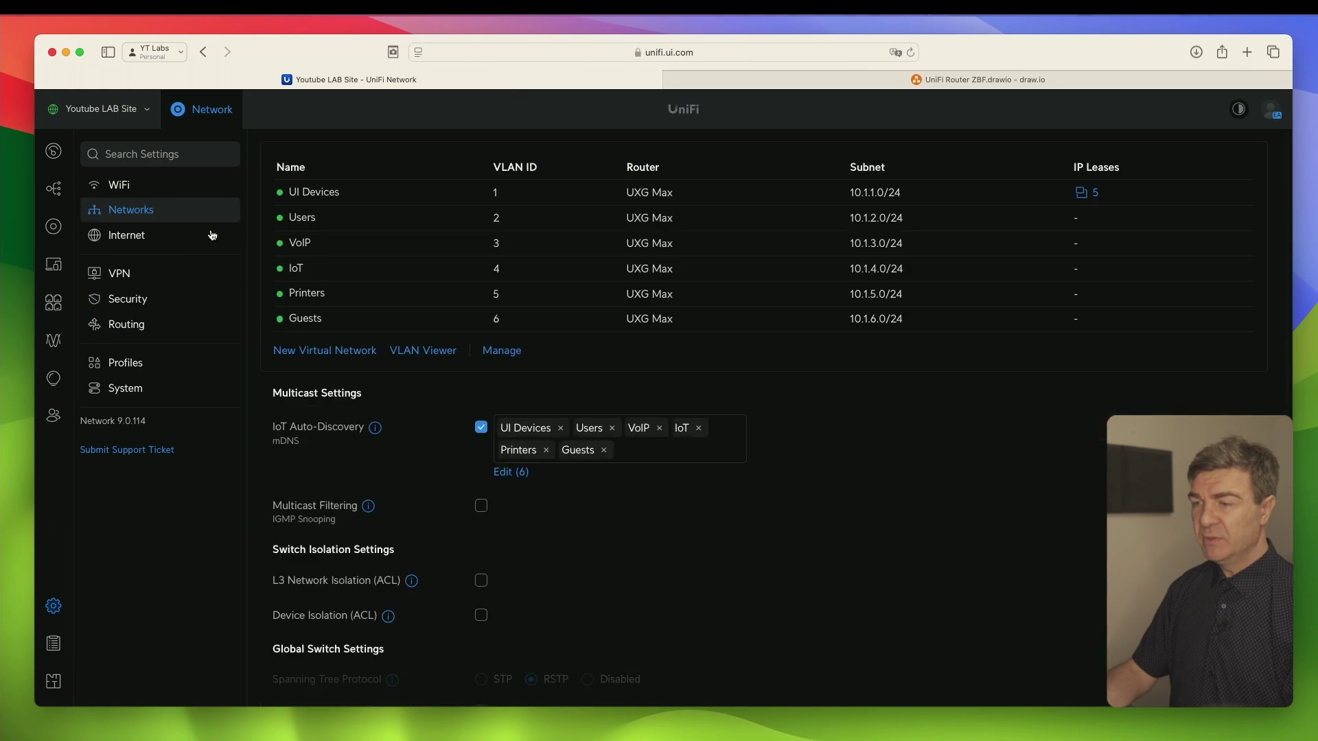
{"action": "left_click", "coordinate": [334, 353]}
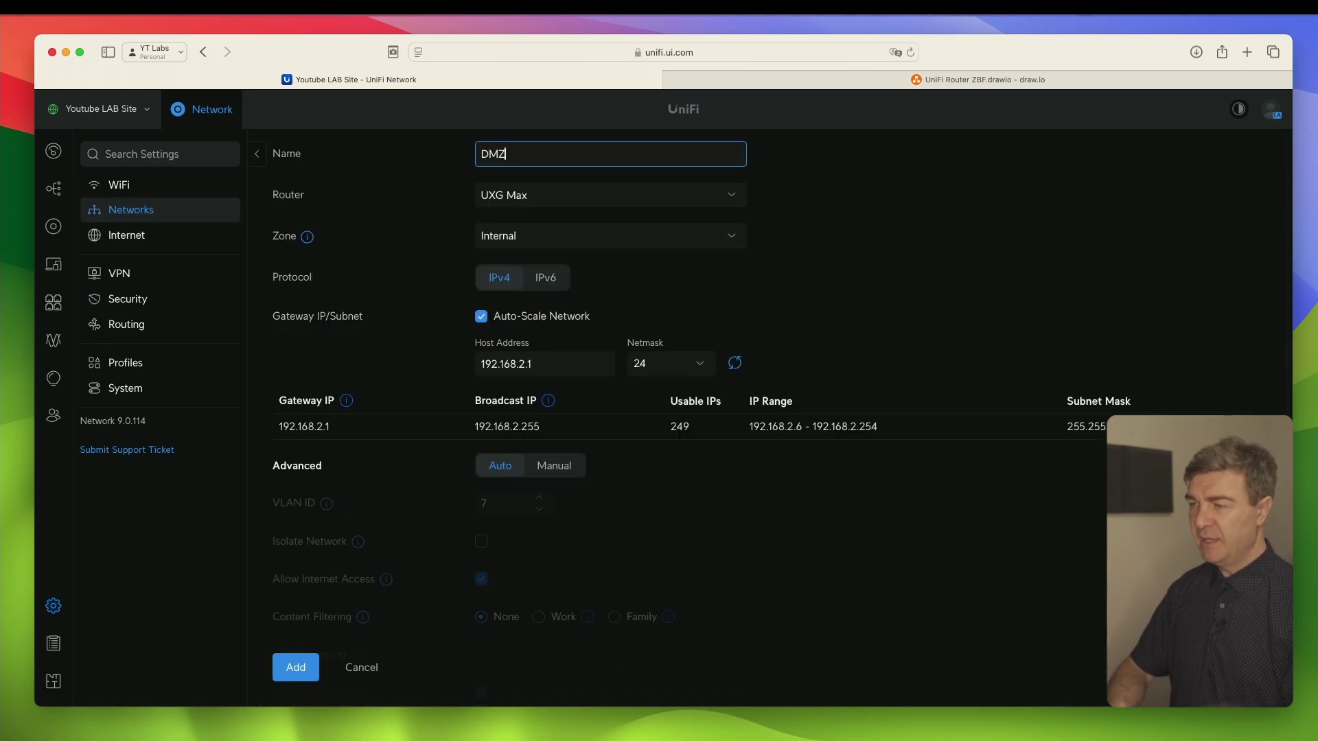
{"action": "left_click", "coordinate": [587, 239]}
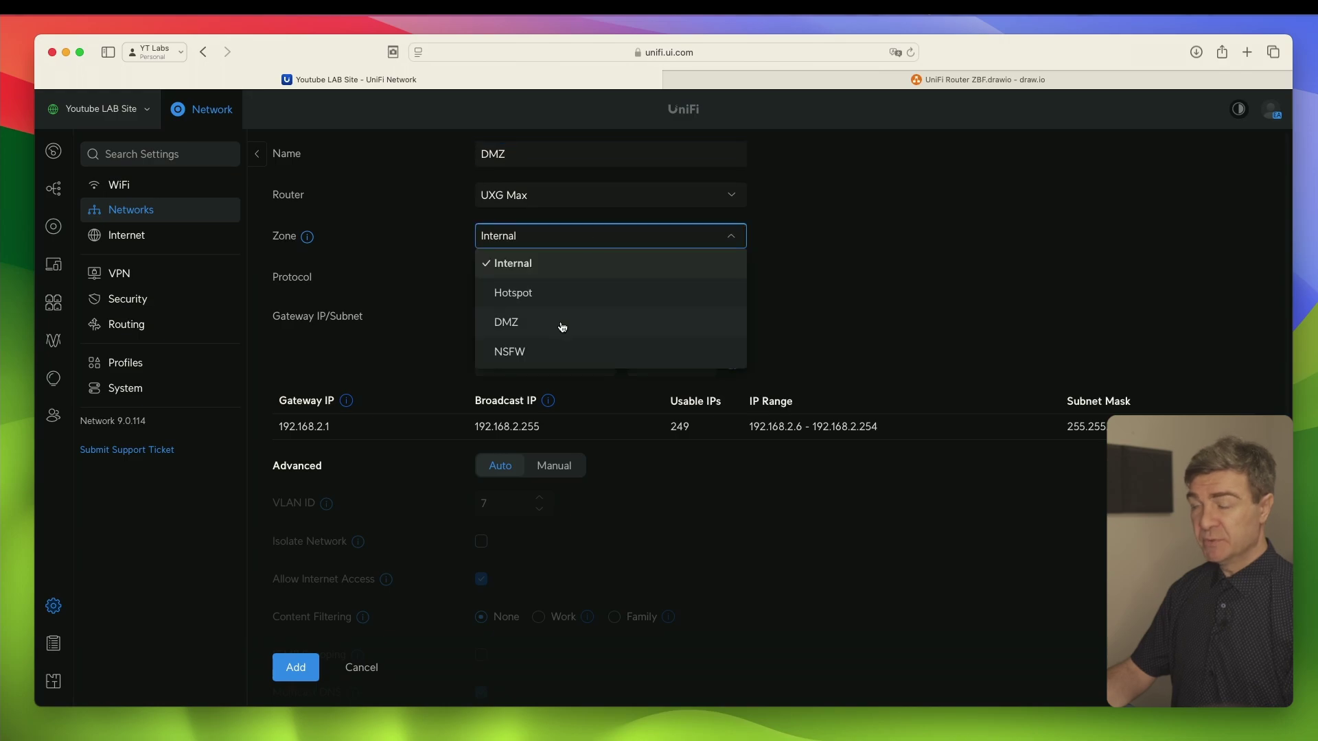
{"action": "left_click", "coordinate": [562, 327]}
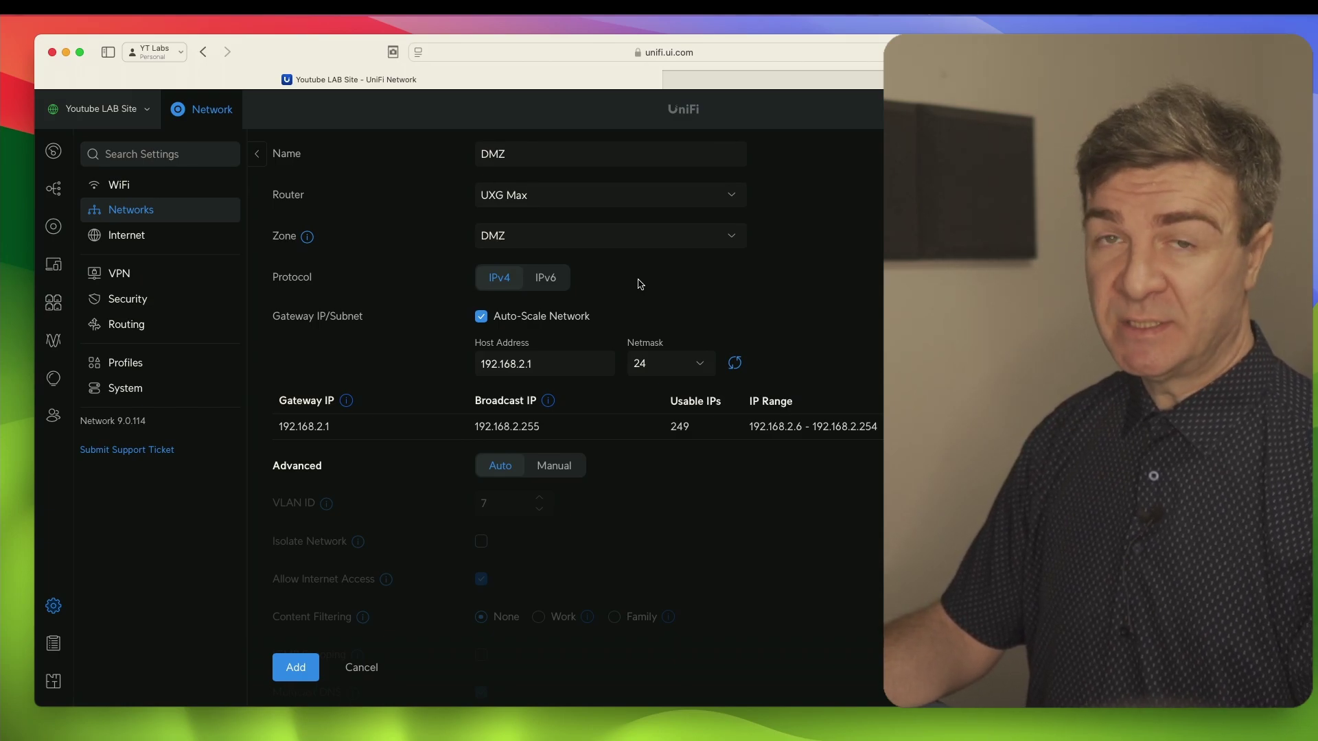
{"action": "left_click", "coordinate": [622, 239]}
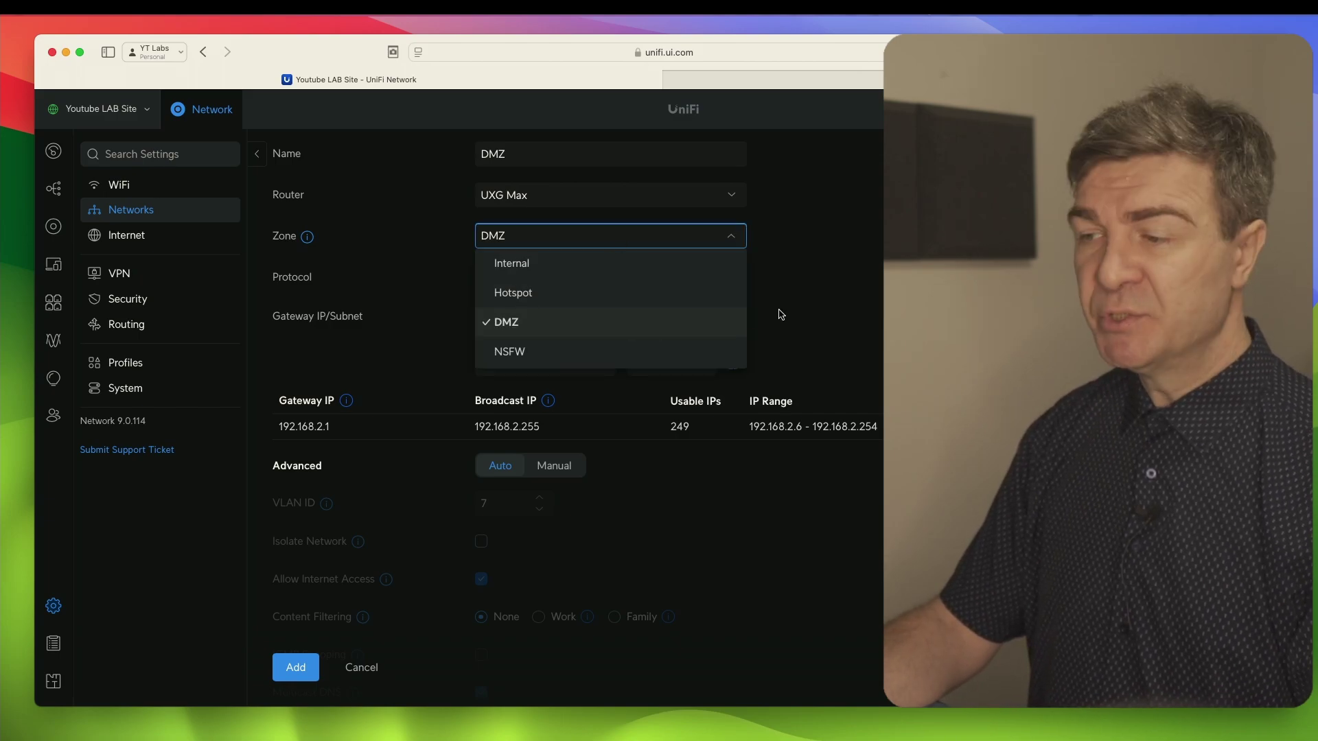
{"action": "left_click", "coordinate": [676, 326]}
Turn off Auto-Scale Network, set the DMZ network's host address to 10.1.128.1 and VLAN ID to 128, and add it.
{"action": "left_click", "coordinate": [542, 316]}
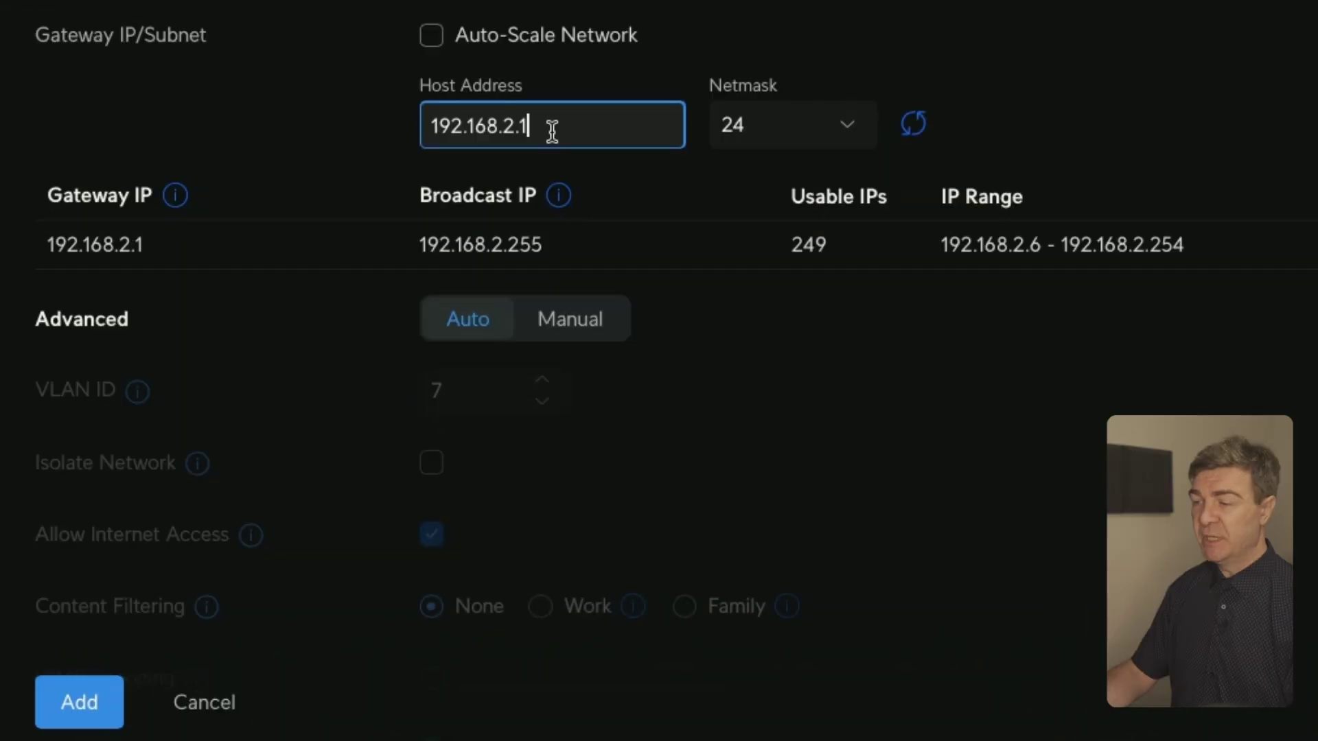
{"action": "left_click_drag", "start_coordinate": [543, 365], "coordinate": [375, 372]}
{"action": "type", "text": "10.1.128.1"}
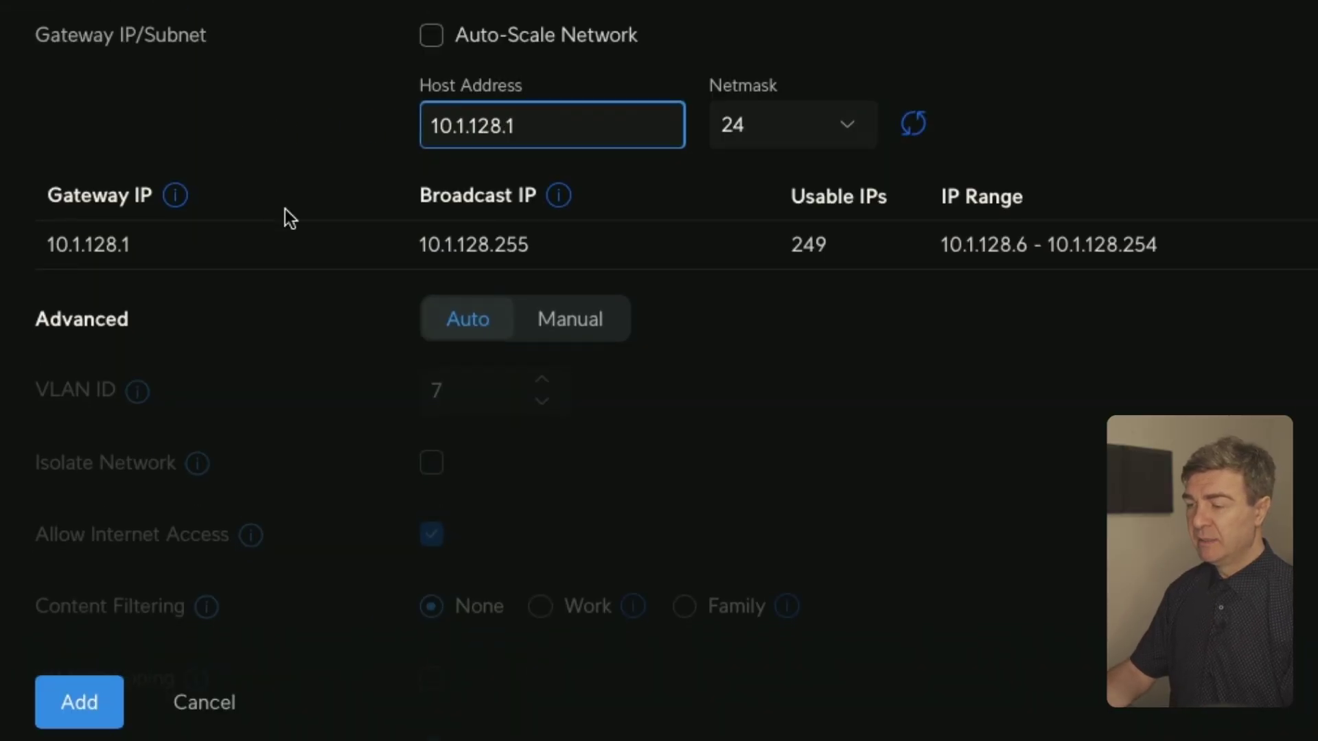
{"action": "left_click", "coordinate": [565, 334]}
{"action": "double_click", "coordinate": [486, 381]}
{"action": "type", "text": "128"}
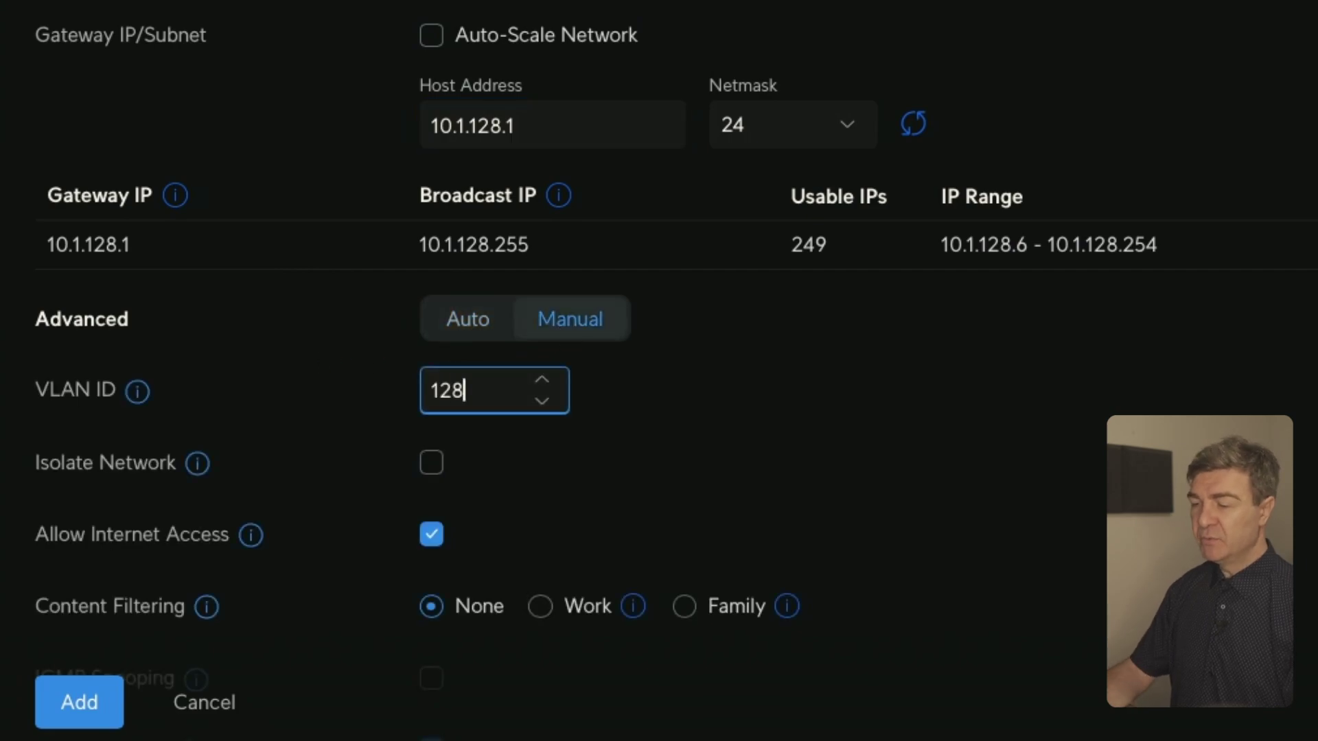
{"action": "left_click", "coordinate": [82, 707]}
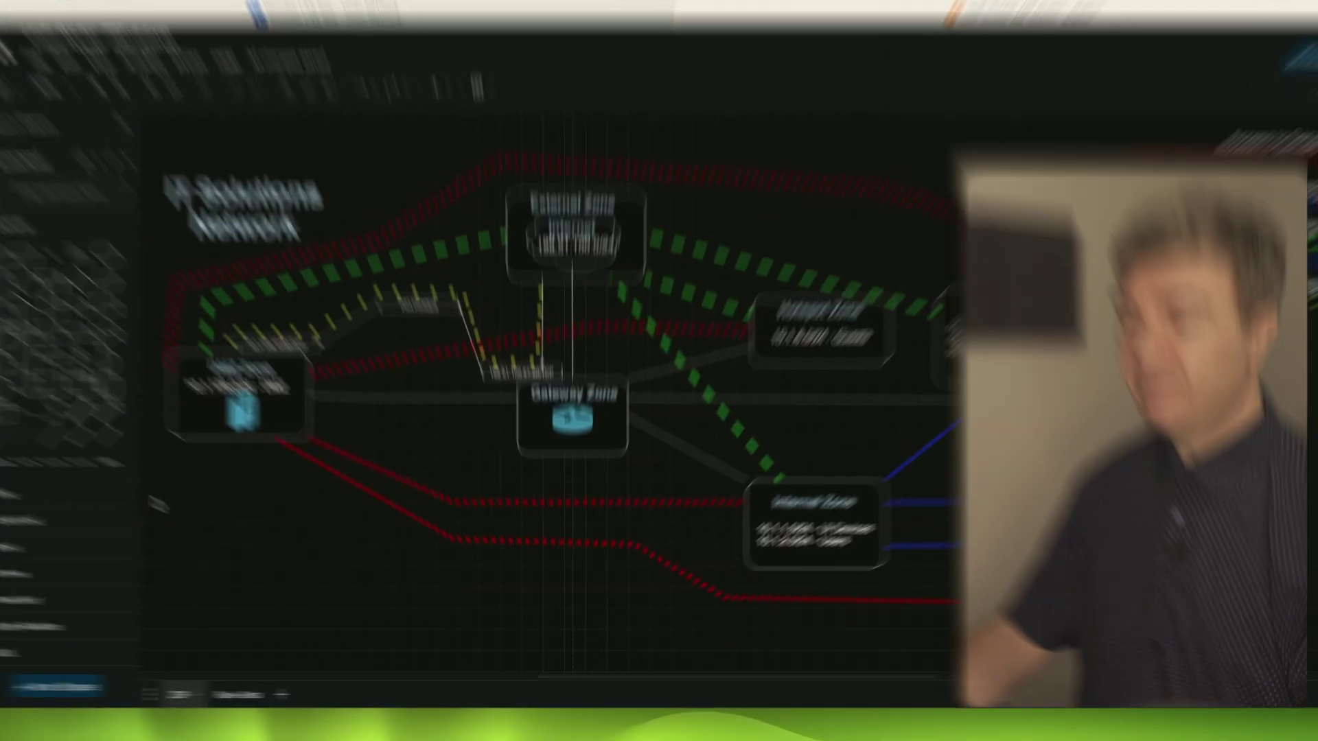
Examine the draw.io zone diagram for how the DMZ, Hotspot, NSFW, Internal and VPN zones connect through the gateway.
{"action": "mouse_move", "coordinate": [197, 519]}
{"action": "left_mouse_down"}
{"action": "mouse_move", "coordinate": [316, 334]}
{"action": "mouse_move", "coordinate": [516, 528]}
{"action": "left_mouse_up"}
{"action": "mouse_move", "coordinate": [492, 454]}
{"action": "left_mouse_down"}
{"action": "mouse_move", "coordinate": [800, 359]}
{"action": "mouse_move", "coordinate": [912, 133]}
{"action": "mouse_move", "coordinate": [1270, 167]}
{"action": "mouse_move", "coordinate": [1046, 418]}
{"action": "mouse_move", "coordinate": [603, 574]}
{"action": "mouse_move", "coordinate": [109, 471]}
{"action": "mouse_move", "coordinate": [42, 440]}
{"action": "left_mouse_up"}
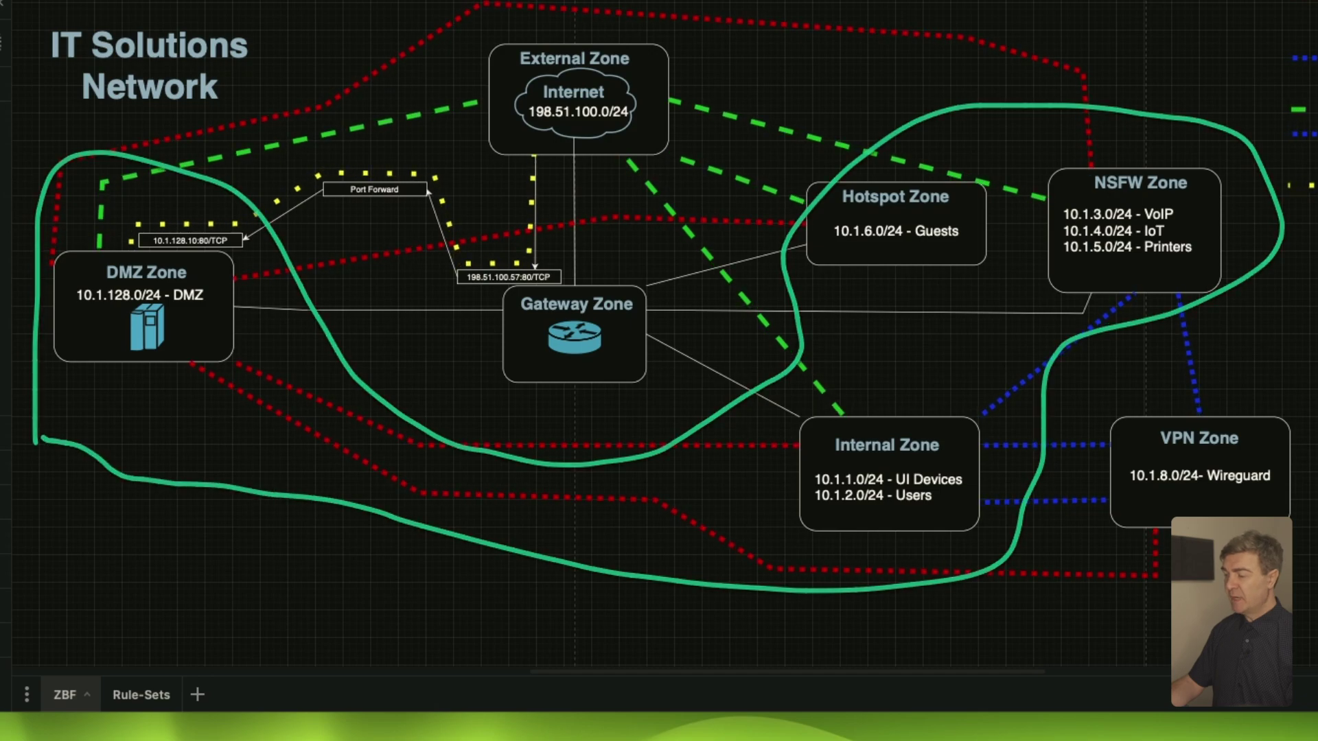
{"action": "mouse_move", "coordinate": [1314, 390]}
{"action": "left_mouse_down"}
{"action": "mouse_move", "coordinate": [1090, 484]}
{"action": "mouse_move", "coordinate": [1265, 386]}
{"action": "left_mouse_up"}
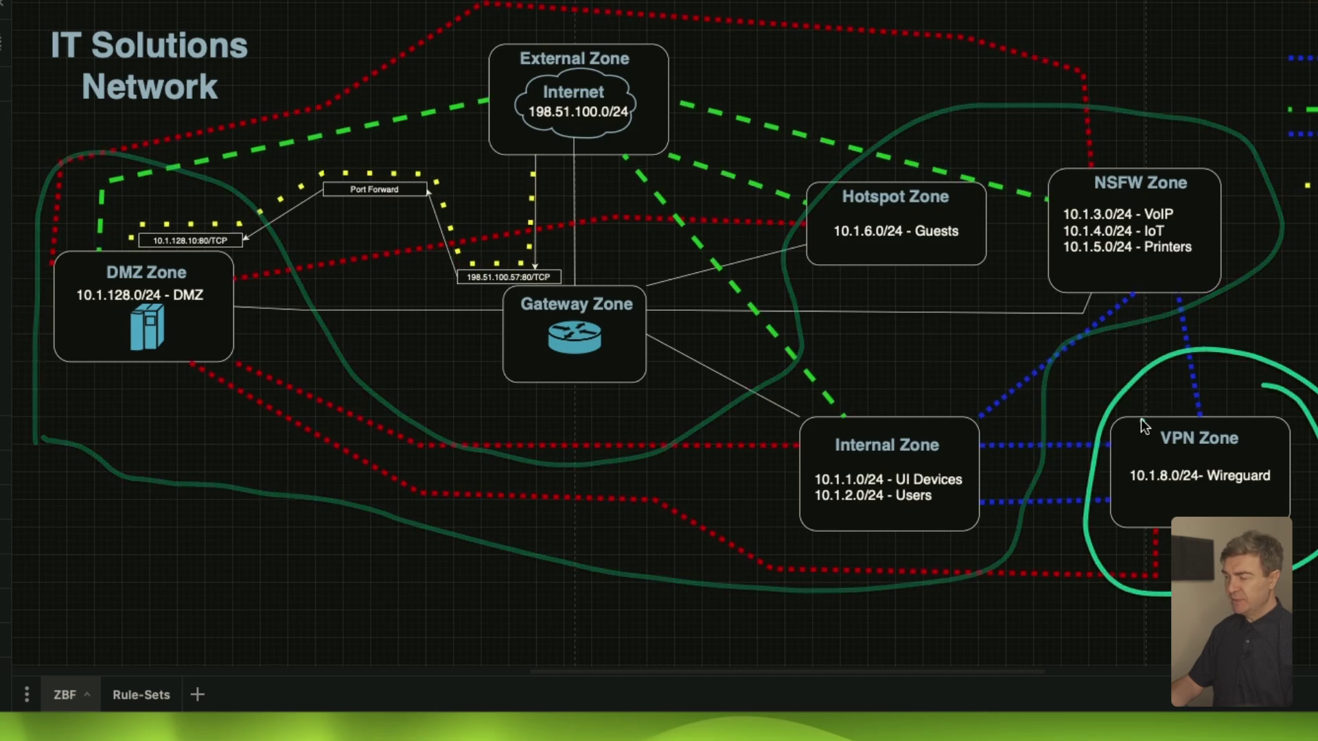
{"action": "left_click_drag", "start_coordinate": [1143, 420], "coordinate": [673, 175]}
{"action": "left_click_drag", "start_coordinate": [935, 280], "coordinate": [1025, 416]}
{"action": "left_click_drag", "start_coordinate": [1082, 314], "coordinate": [864, 349]}
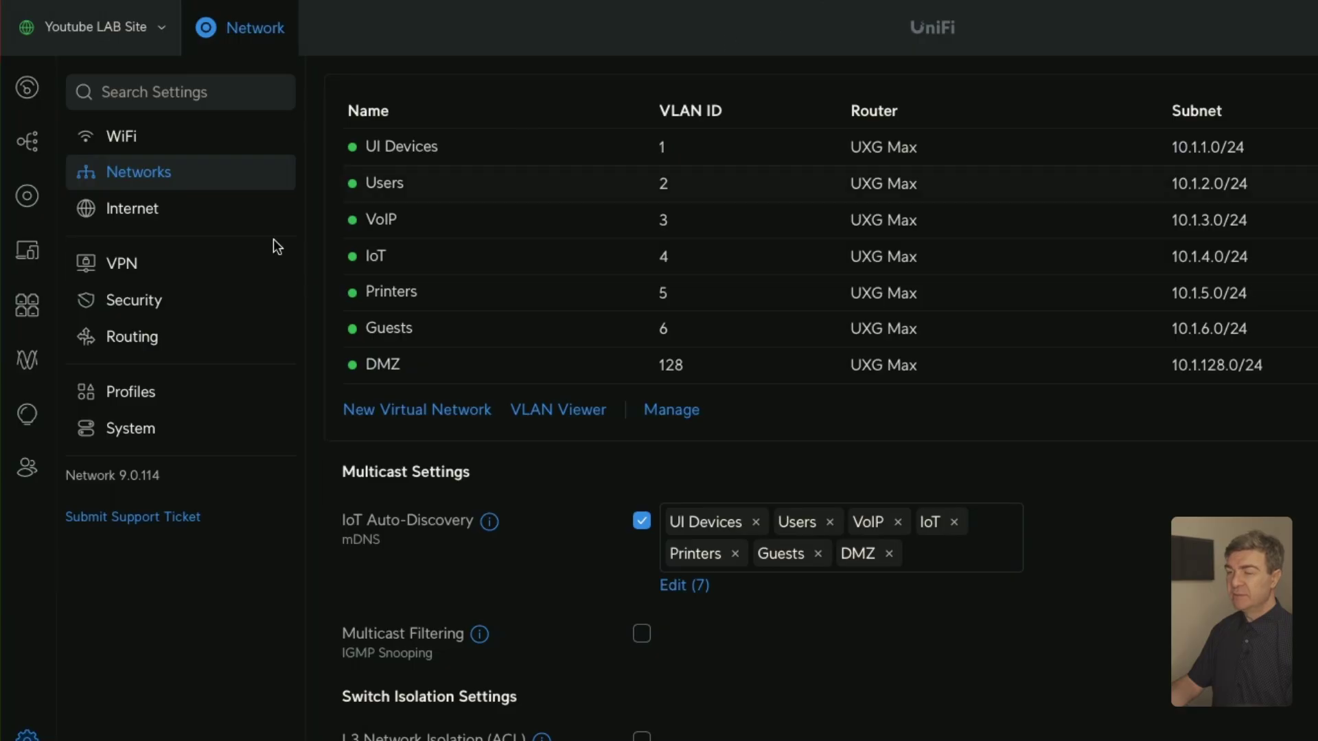
Open the security settings and examine the source and destination zones of the firewall zone matrix, consulting the zone diagram.
{"action": "left_click", "coordinate": [197, 311]}
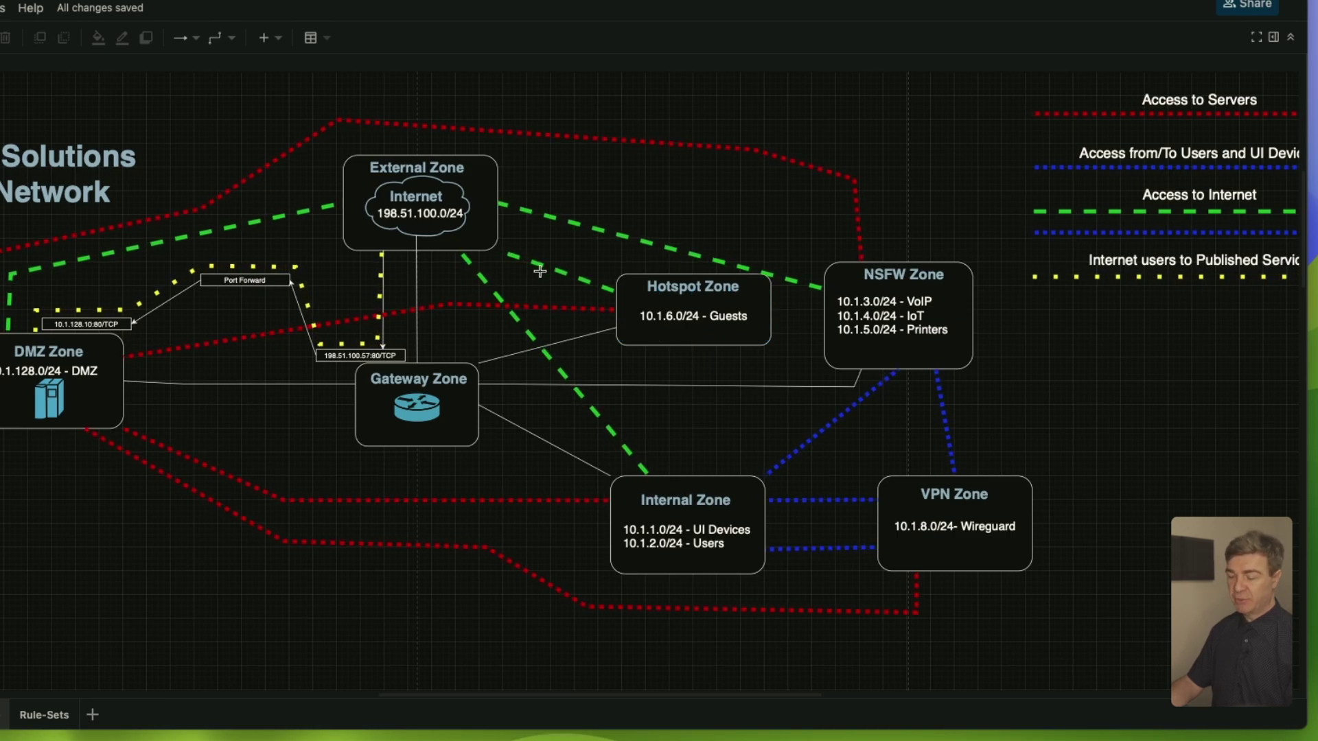
{"action": "mouse_move", "coordinate": [792, 599]}
{"action": "left_mouse_down"}
{"action": "mouse_move", "coordinate": [576, 288]}
{"action": "mouse_move", "coordinate": [810, 482]}
{"action": "mouse_move", "coordinate": [790, 600]}
{"action": "left_mouse_up"}
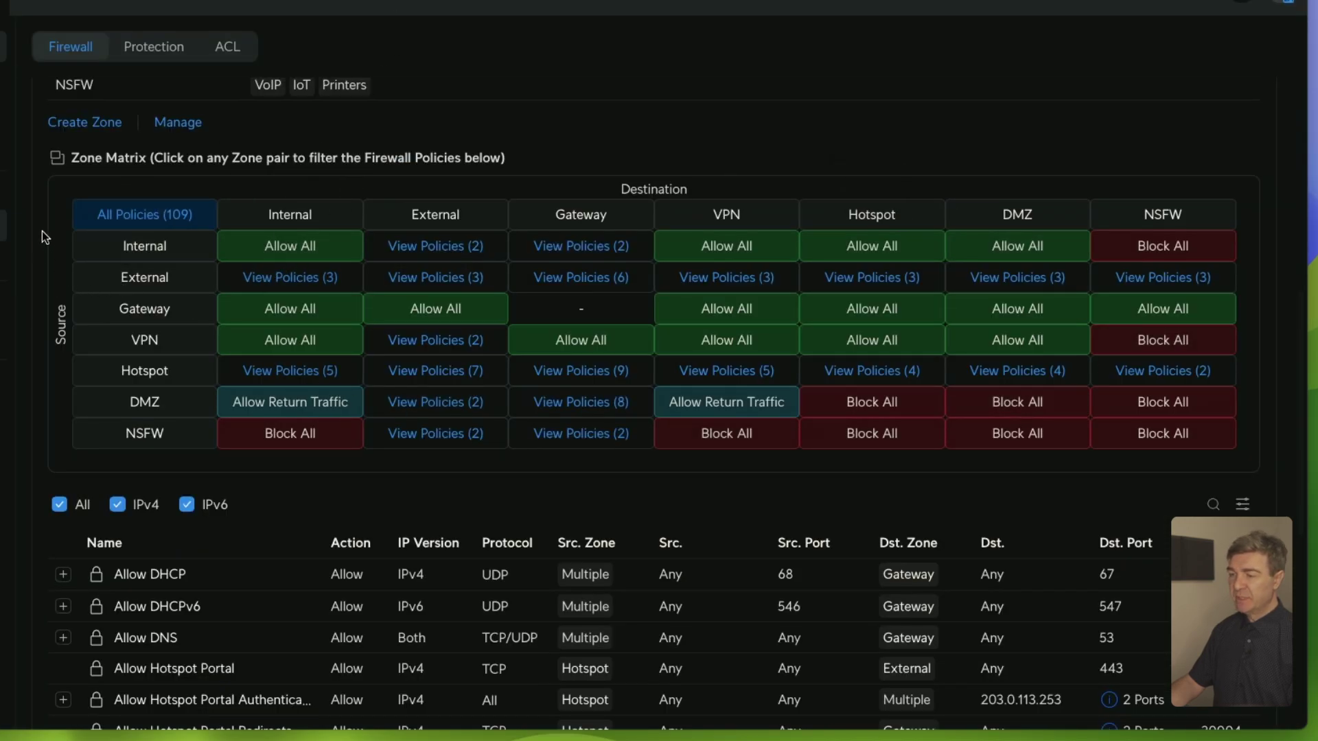
{"action": "left_click_drag", "start_coordinate": [41, 481], "coordinate": [100, 288]}
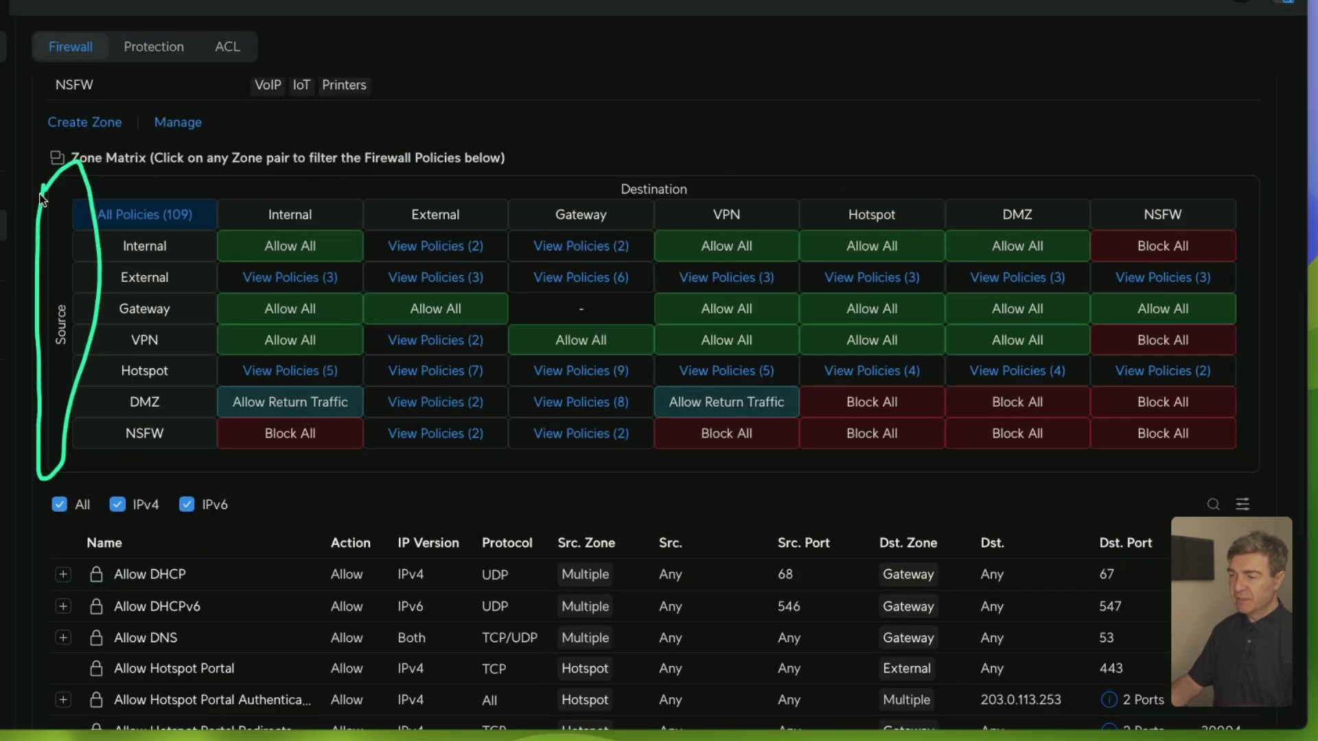
{"action": "mouse_move", "coordinate": [447, 206]}
{"action": "left_mouse_down"}
{"action": "mouse_move", "coordinate": [760, 183]}
{"action": "mouse_move", "coordinate": [489, 166]}
{"action": "left_mouse_up"}
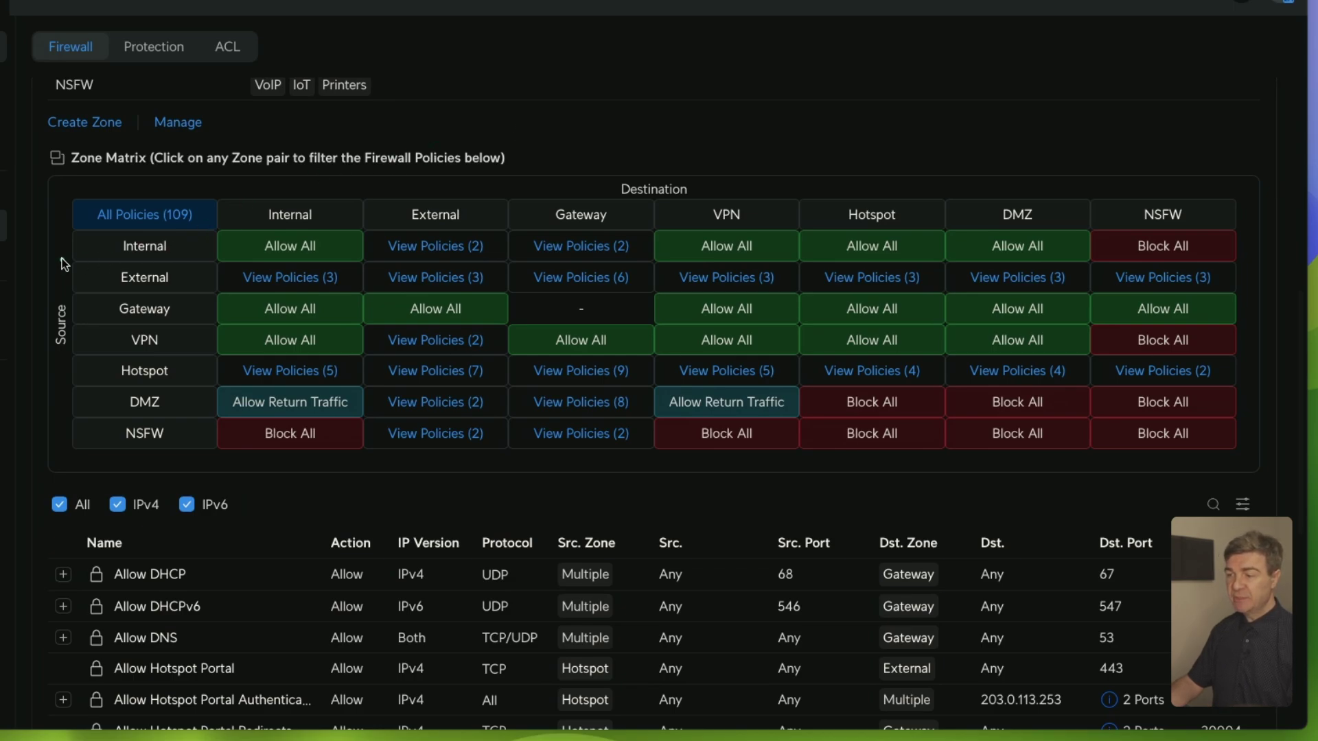
Filter the firewall policies to Internal source and External destination, and review the Block Invalid Traffic and Allow All Traffic policies.
{"action": "left_click_drag", "start_coordinate": [123, 267], "coordinate": [82, 253]}
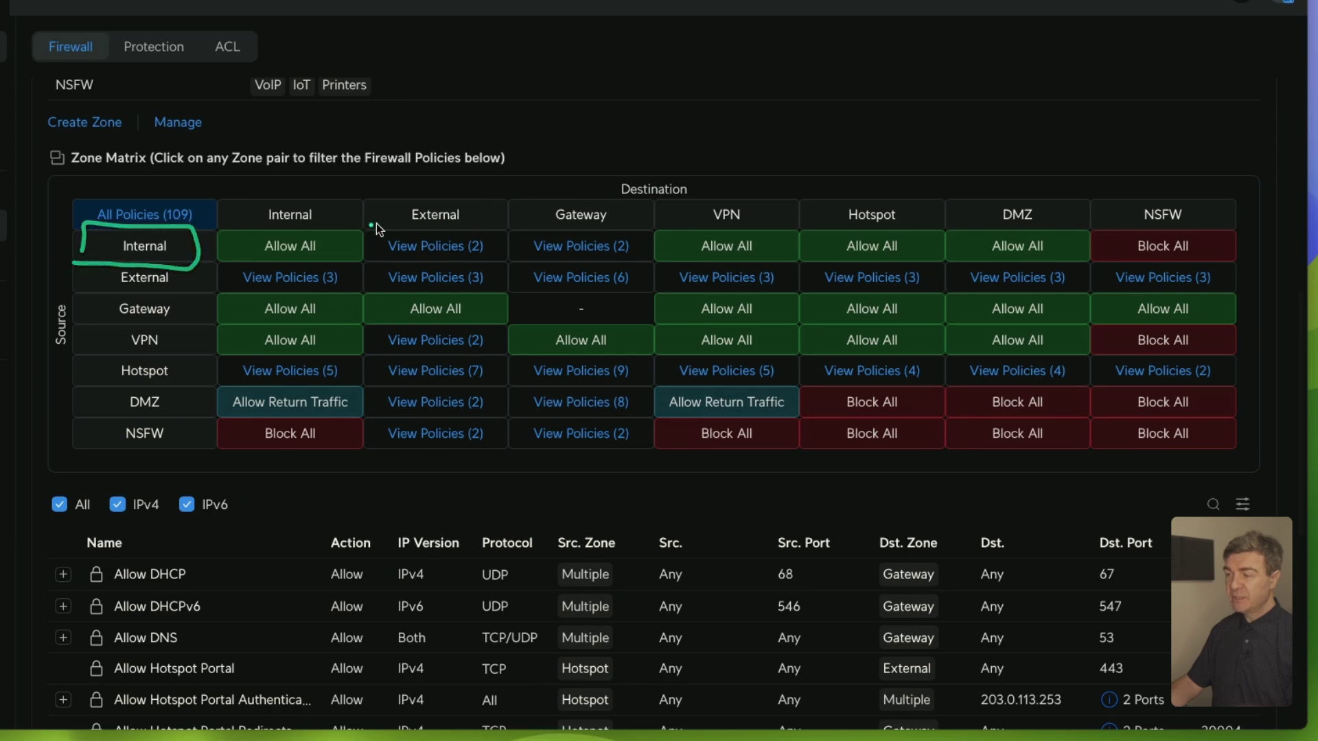
{"action": "mouse_move", "coordinate": [386, 202]}
{"action": "left_mouse_down"}
{"action": "mouse_move", "coordinate": [412, 221]}
{"action": "mouse_move", "coordinate": [505, 201]}
{"action": "mouse_move", "coordinate": [364, 196]}
{"action": "left_mouse_up"}
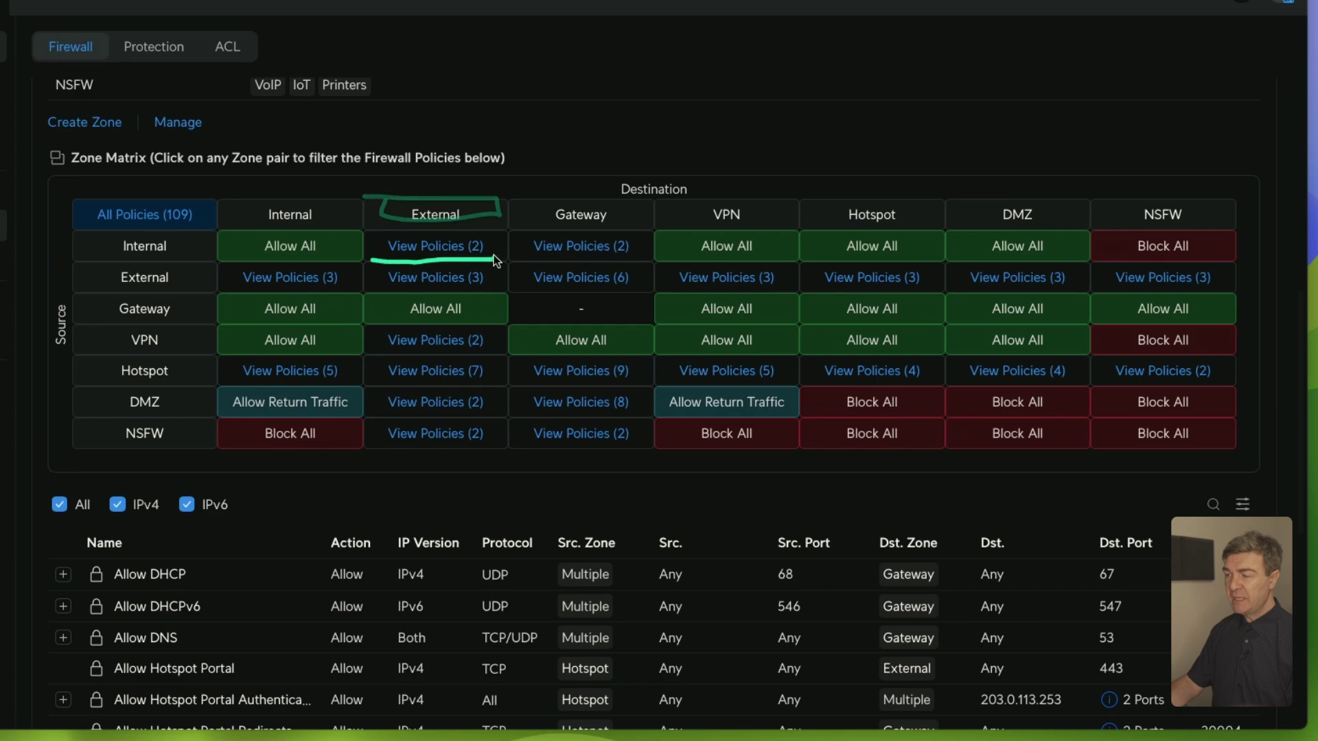
{"action": "left_click", "coordinate": [411, 248]}
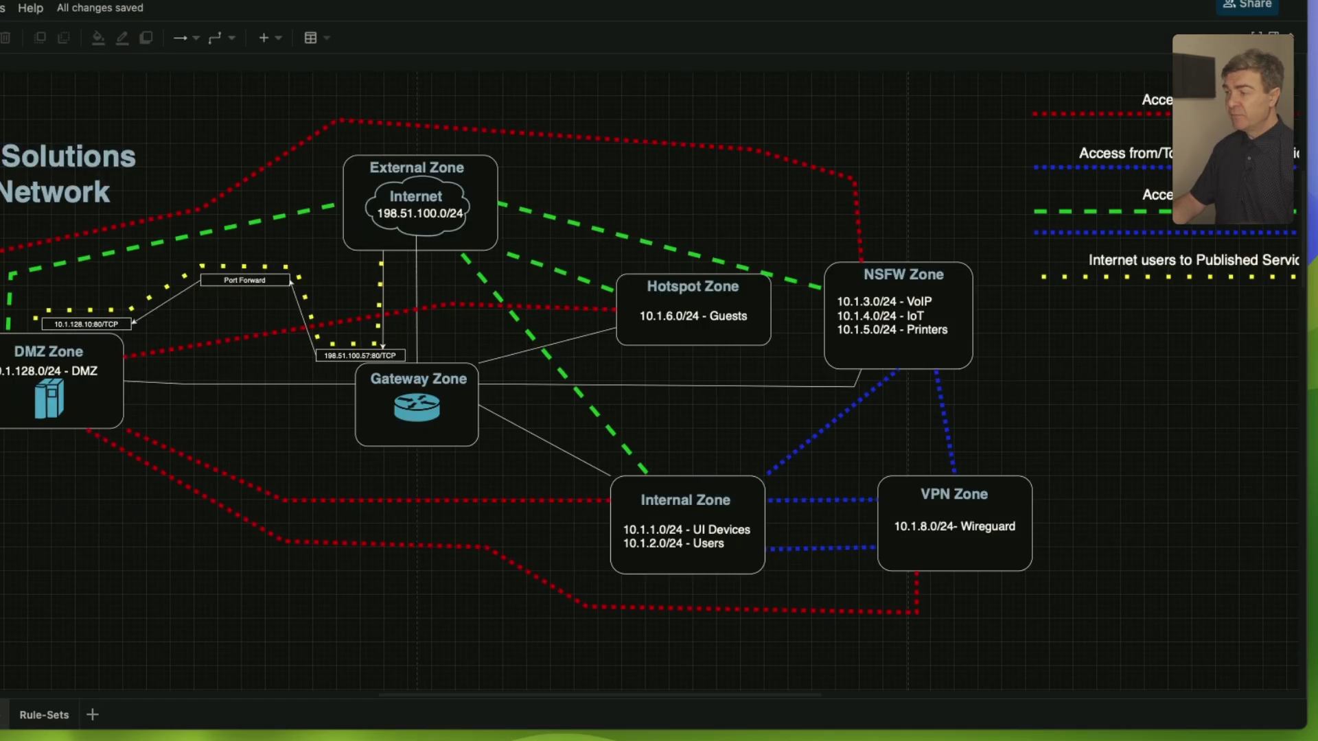
{"action": "mouse_move", "coordinate": [781, 582]}
{"action": "left_mouse_down"}
{"action": "mouse_move", "coordinate": [697, 587]}
{"action": "mouse_move", "coordinate": [453, 264]}
{"action": "mouse_move", "coordinate": [595, 364]}
{"action": "left_mouse_up"}
{"action": "left_click_drag", "start_coordinate": [783, 555], "coordinate": [769, 580]}
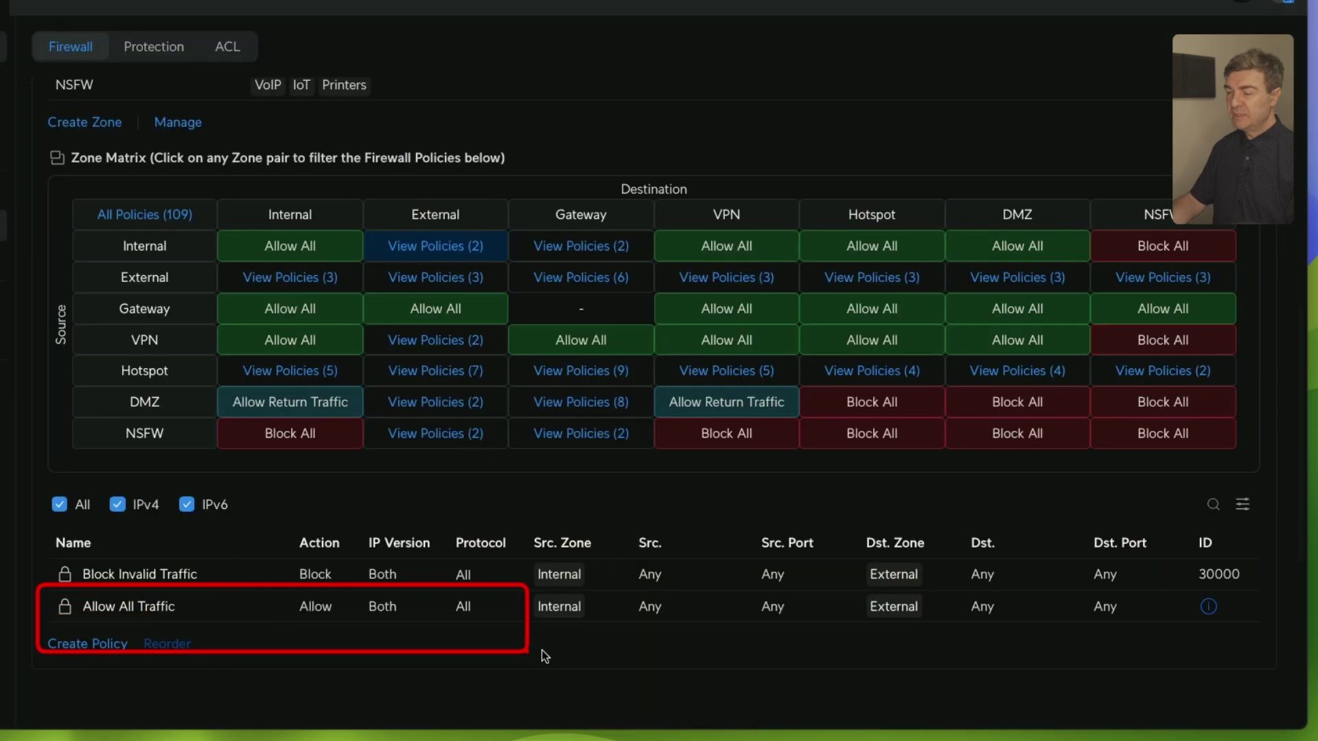
{"action": "left_click_drag", "start_coordinate": [540, 651], "coordinate": [1243, 625]}
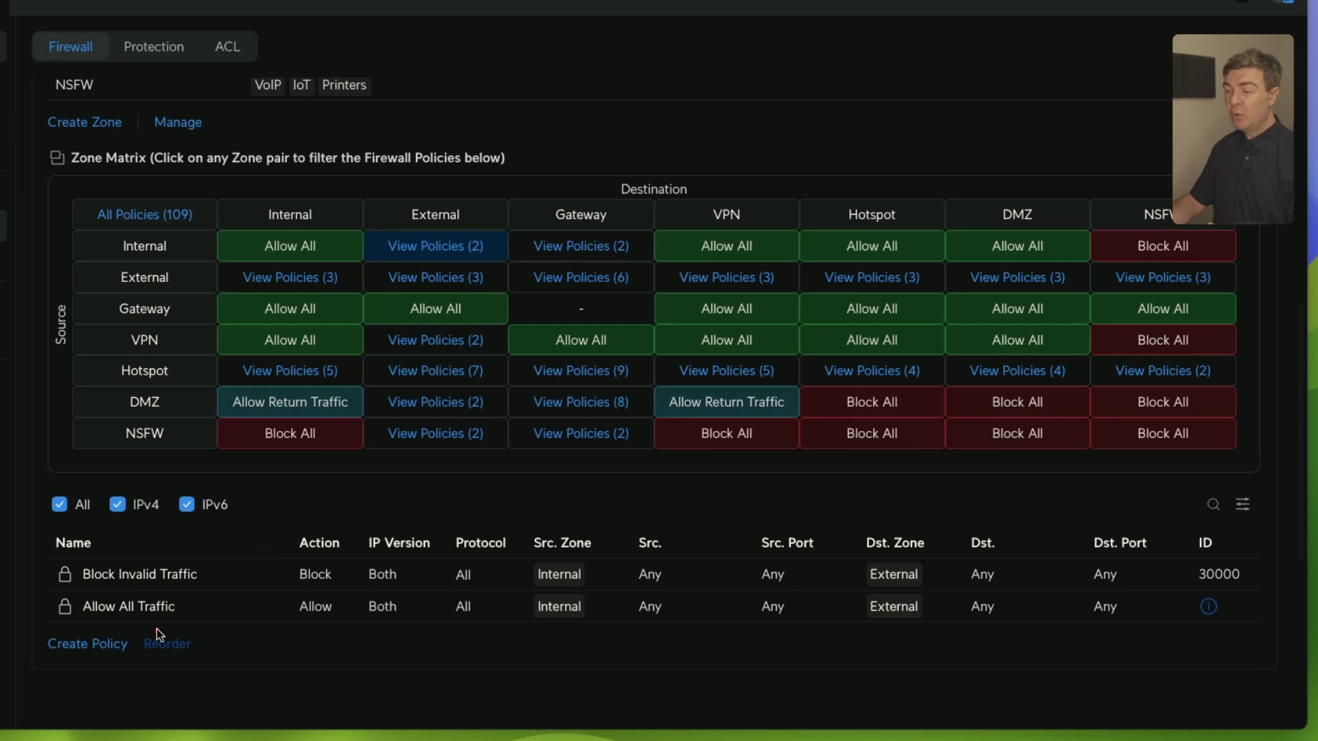
{"action": "left_click_drag", "start_coordinate": [35, 588], "coordinate": [240, 625]}
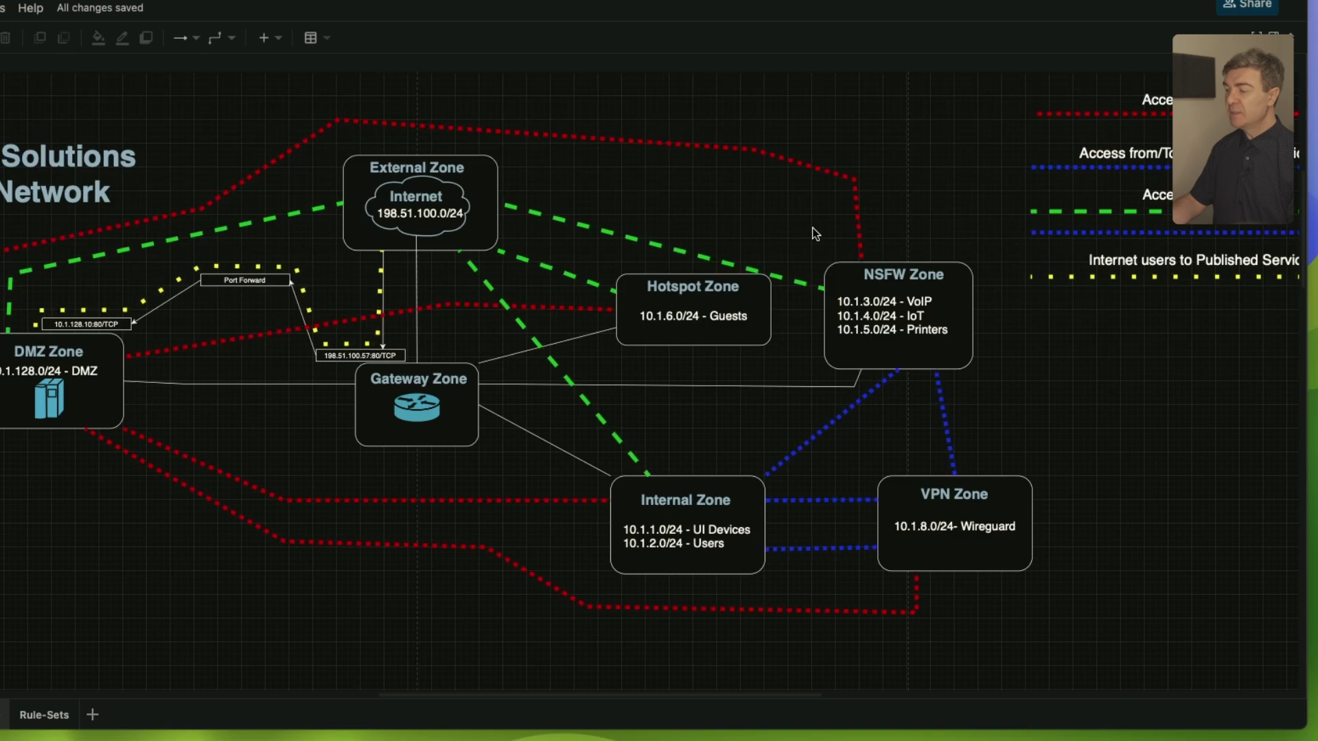
Check the NSFW-to-External path in the diagram, filter the firewall policies to that zone pair, and review the listed policies.
{"action": "mouse_move", "coordinate": [1018, 383]}
{"action": "left_mouse_down"}
{"action": "mouse_move", "coordinate": [789, 231]}
{"action": "mouse_move", "coordinate": [516, 181]}
{"action": "left_mouse_up"}
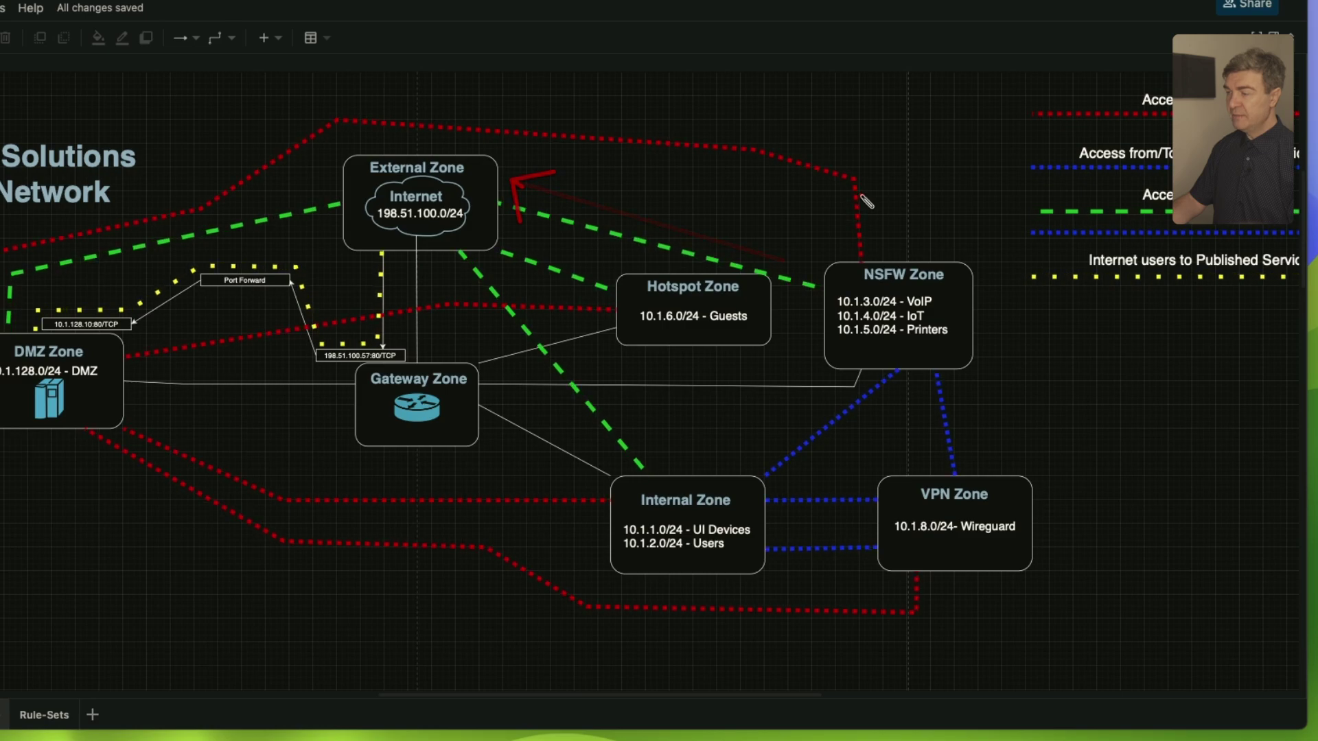
{"action": "left_click_drag", "start_coordinate": [783, 259], "coordinate": [526, 191]}
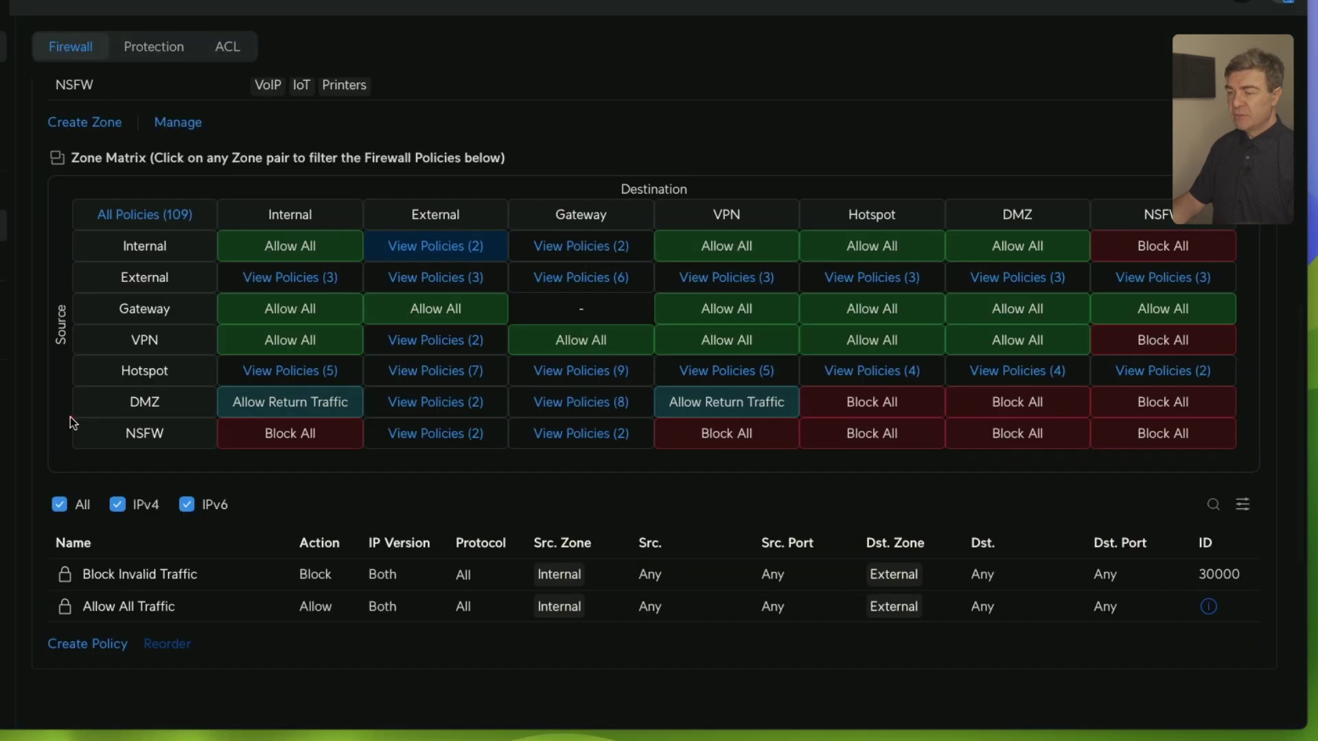
{"action": "left_click_drag", "start_coordinate": [70, 417], "coordinate": [213, 447]}
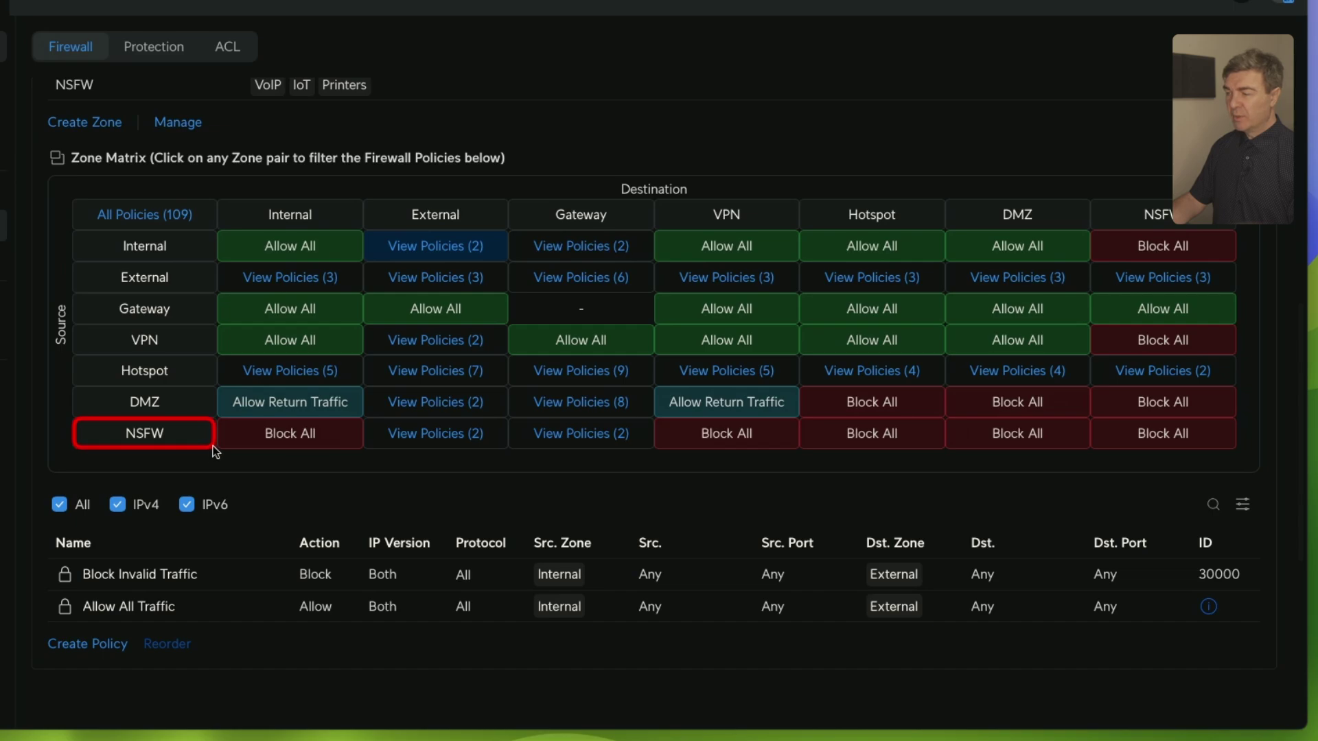
{"action": "left_click_drag", "start_coordinate": [379, 195], "coordinate": [499, 234]}
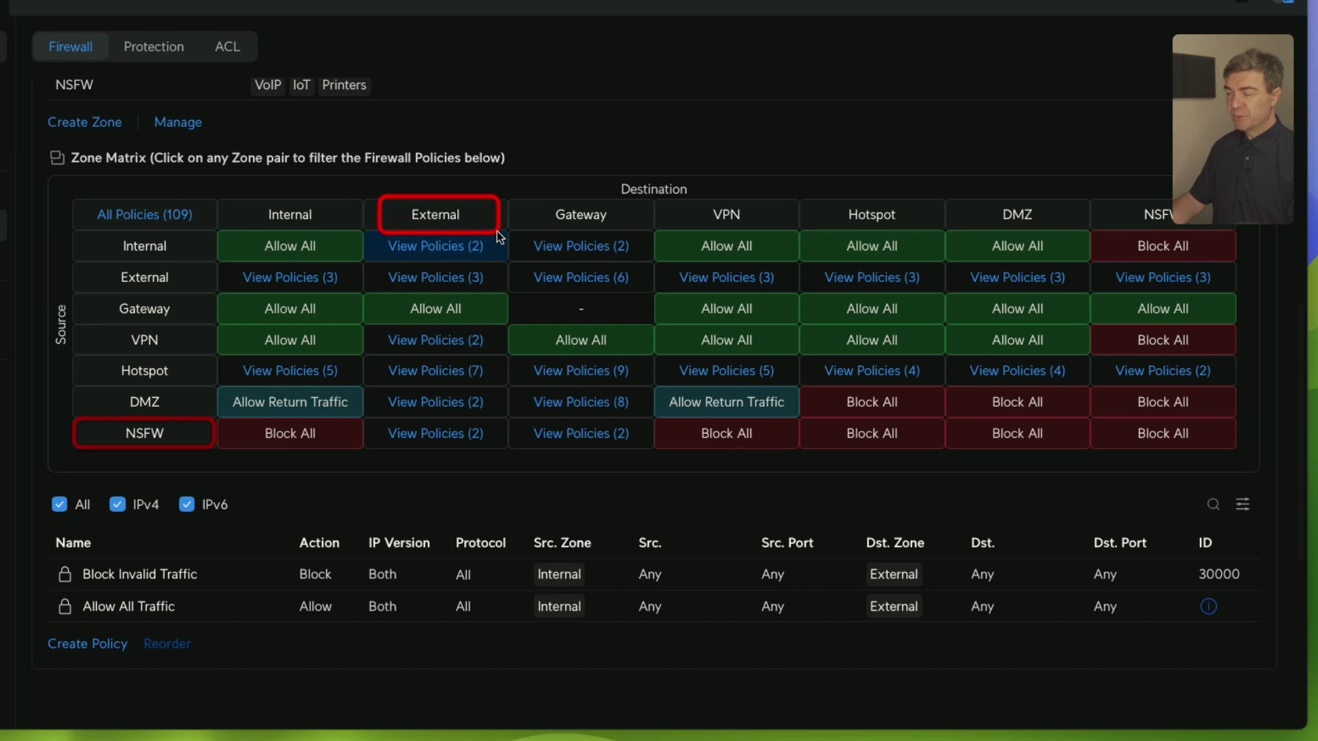
{"action": "left_click_drag", "start_coordinate": [512, 450], "coordinate": [369, 420]}
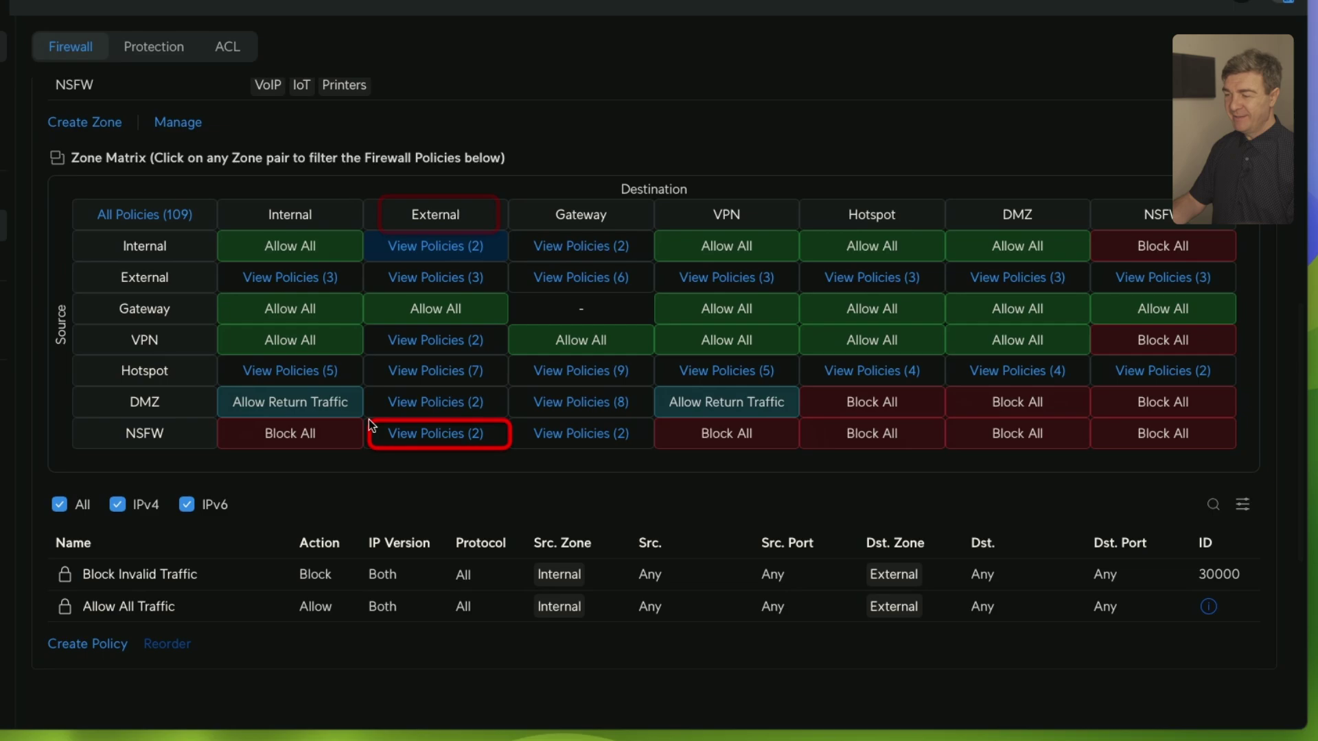
{"action": "left_click", "coordinate": [427, 432]}
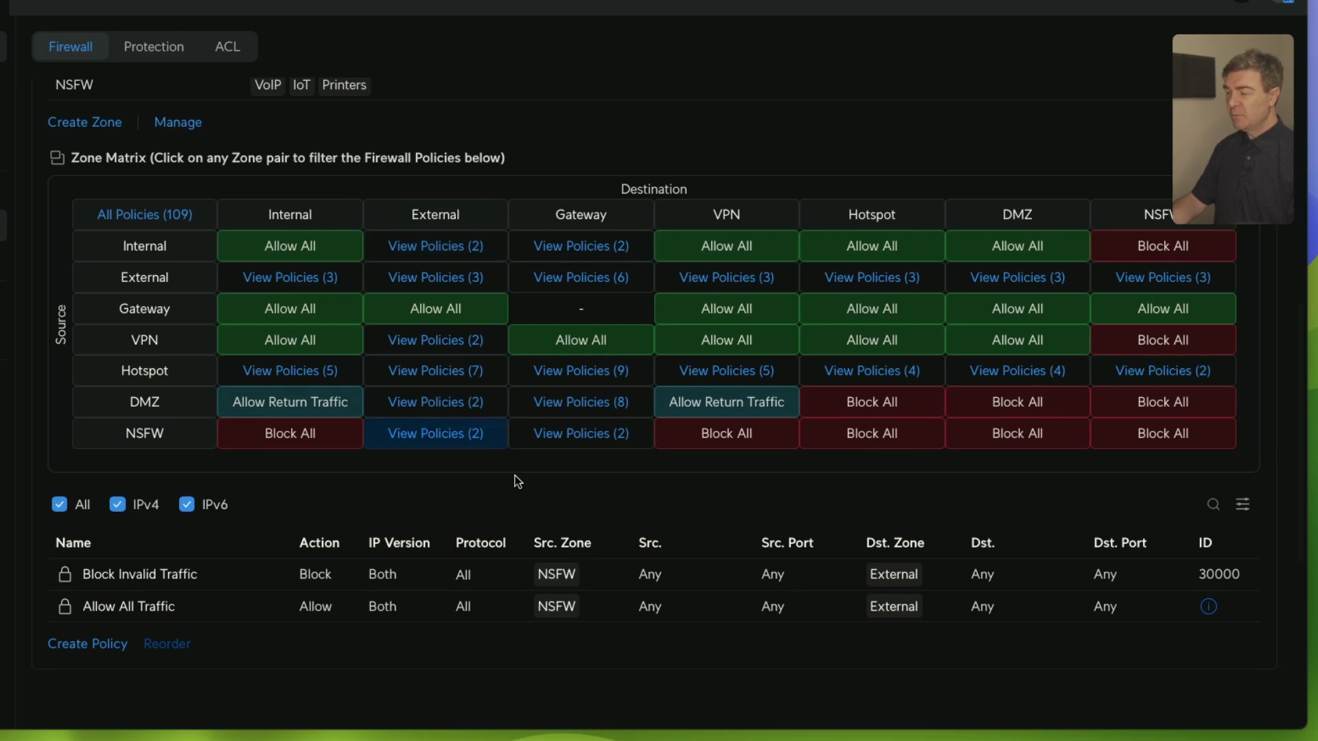
{"action": "mouse_move", "coordinate": [45, 553]}
{"action": "left_mouse_down"}
{"action": "mouse_move", "coordinate": [514, 604]}
{"action": "mouse_move", "coordinate": [1250, 593]}
{"action": "left_mouse_up"}
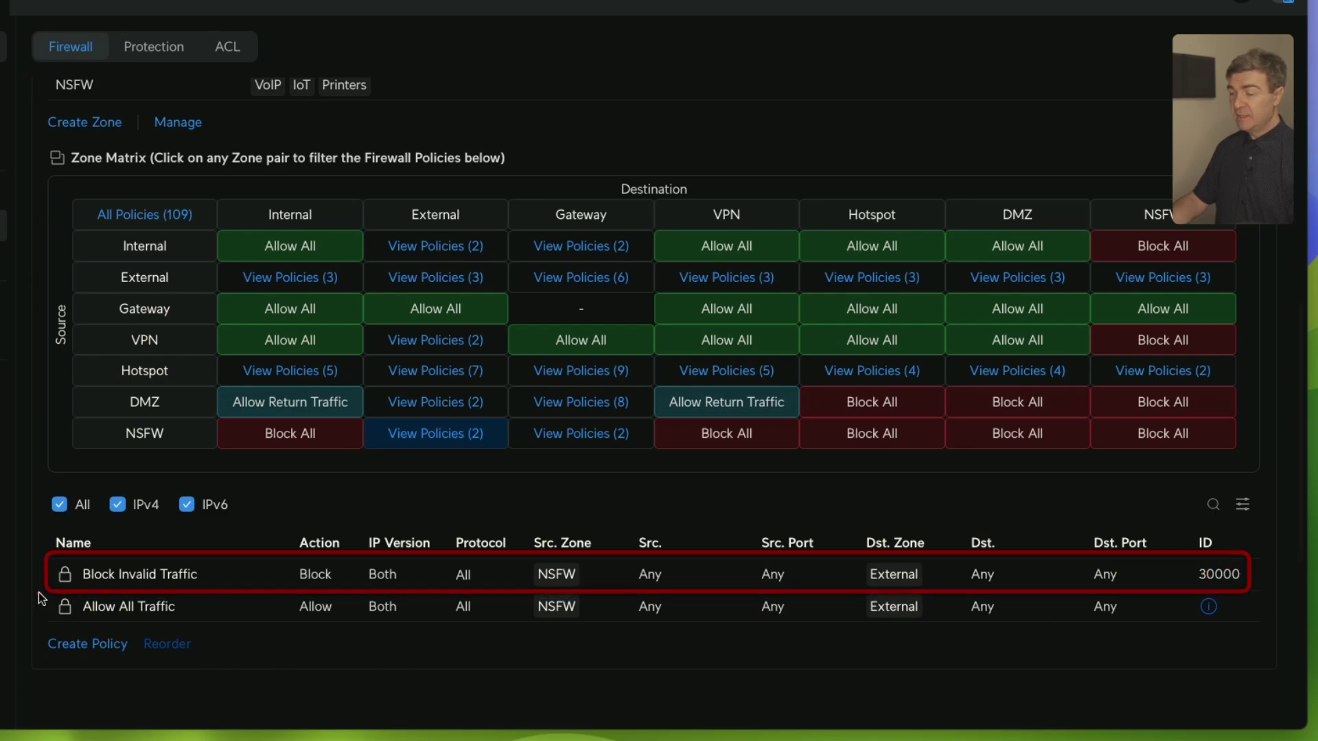
{"action": "mouse_move", "coordinate": [38, 593]}
{"action": "left_mouse_down"}
{"action": "mouse_move", "coordinate": [103, 616]}
{"action": "mouse_move", "coordinate": [1010, 632]}
{"action": "mouse_move", "coordinate": [1238, 619]}
{"action": "left_mouse_up"}
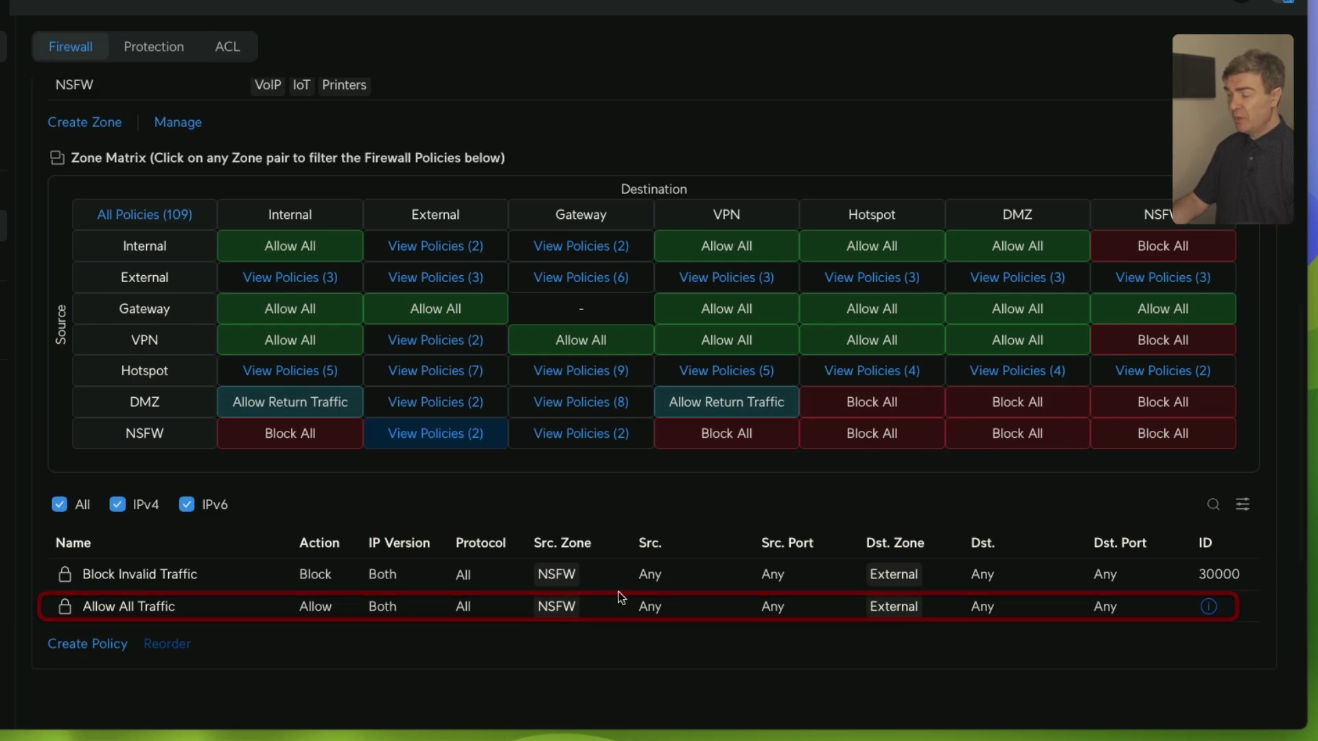
Review the source, destination and action of the Allow All Traffic policy from NSFW to External.
{"action": "left_click_drag", "start_coordinate": [618, 591], "coordinate": [660, 610]}
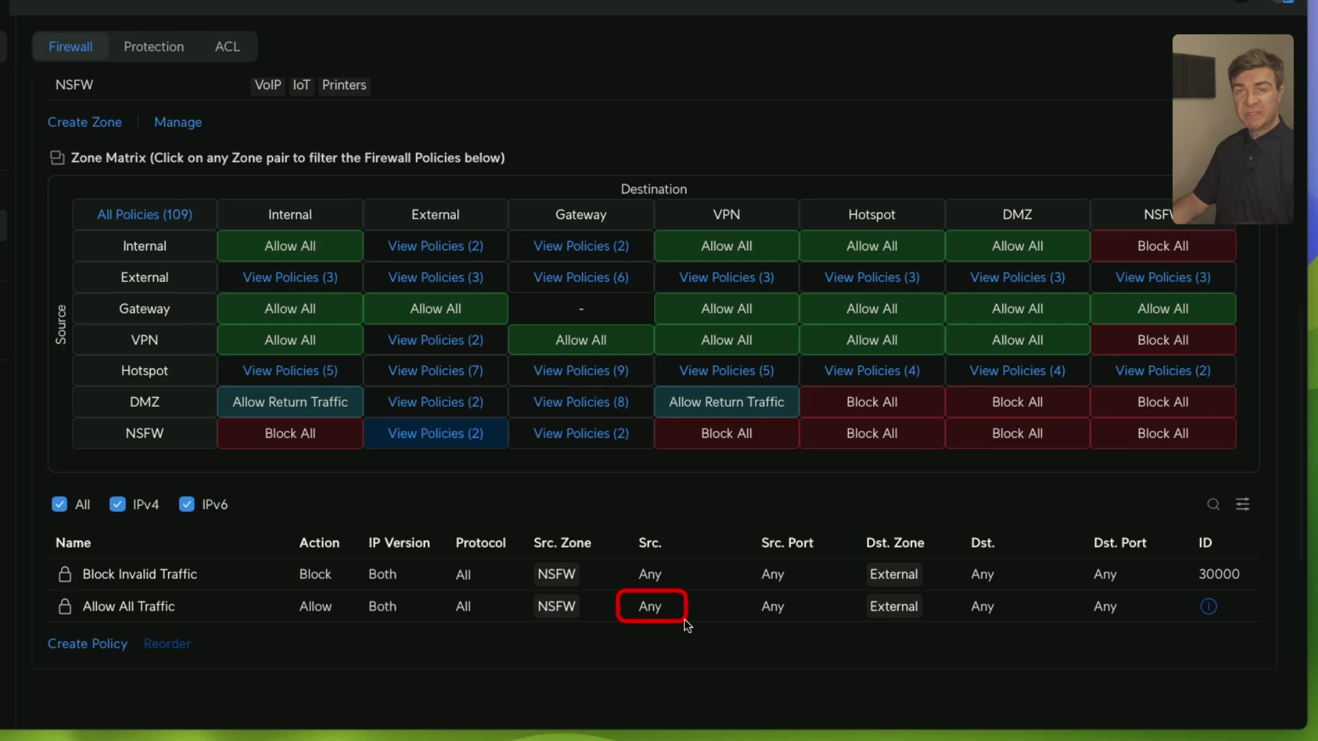
{"action": "left_click_drag", "start_coordinate": [958, 595], "coordinate": [1015, 630]}
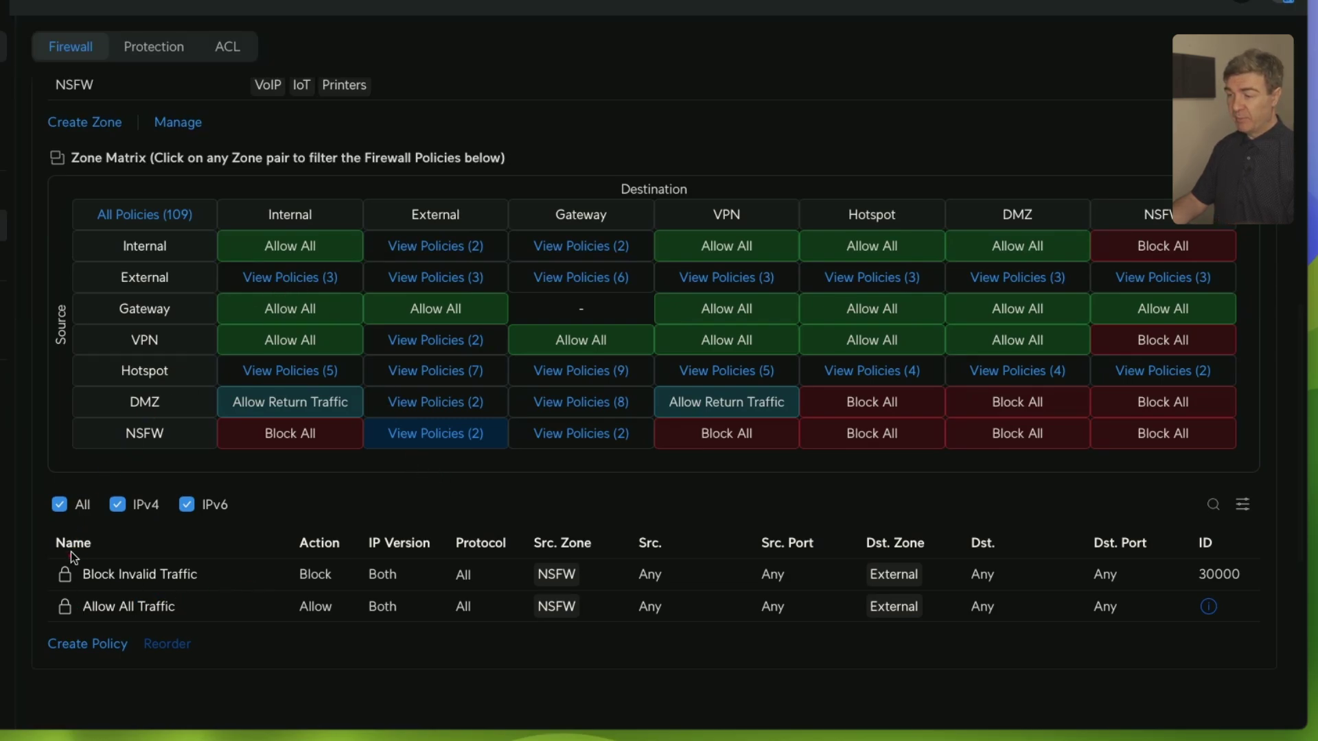
{"action": "mouse_move", "coordinate": [60, 592]}
{"action": "left_mouse_down"}
{"action": "mouse_move", "coordinate": [501, 626]}
{"action": "mouse_move", "coordinate": [1245, 629]}
{"action": "left_mouse_up"}
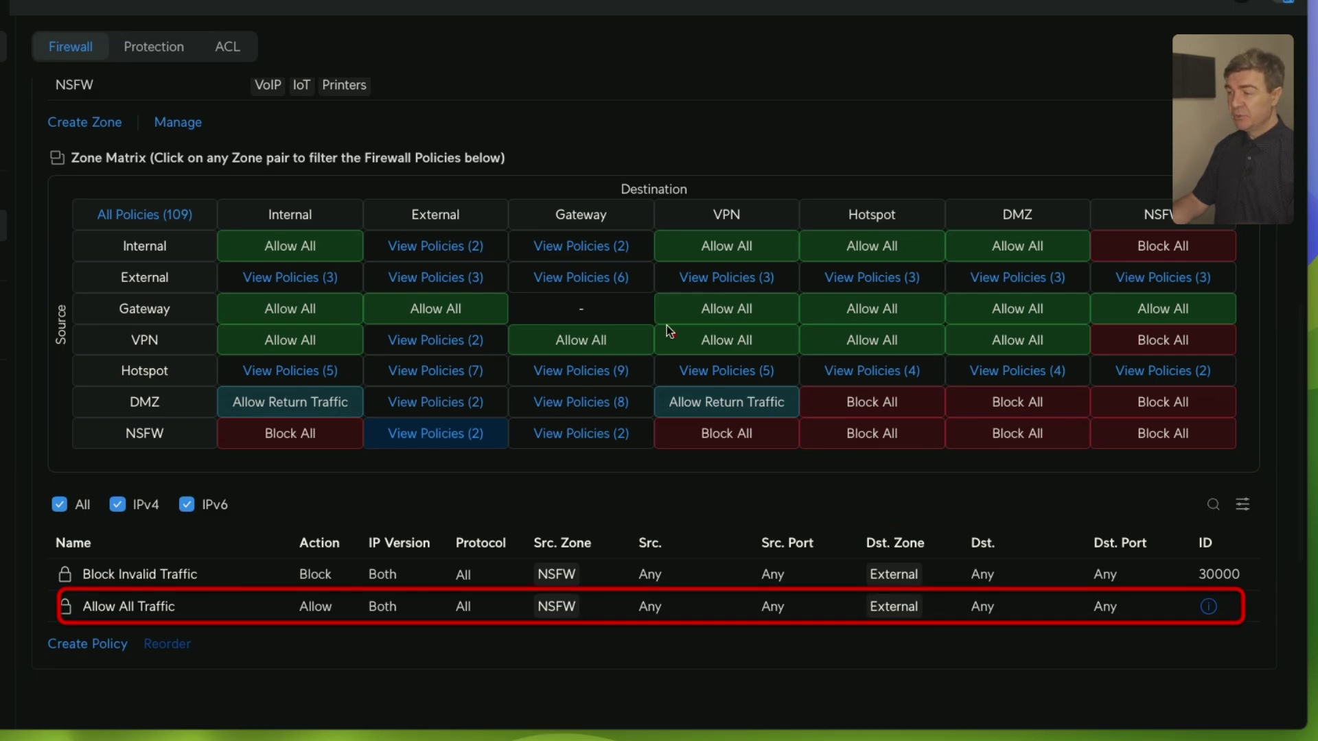
{"action": "left_click_drag", "start_coordinate": [377, 197], "coordinate": [496, 234]}
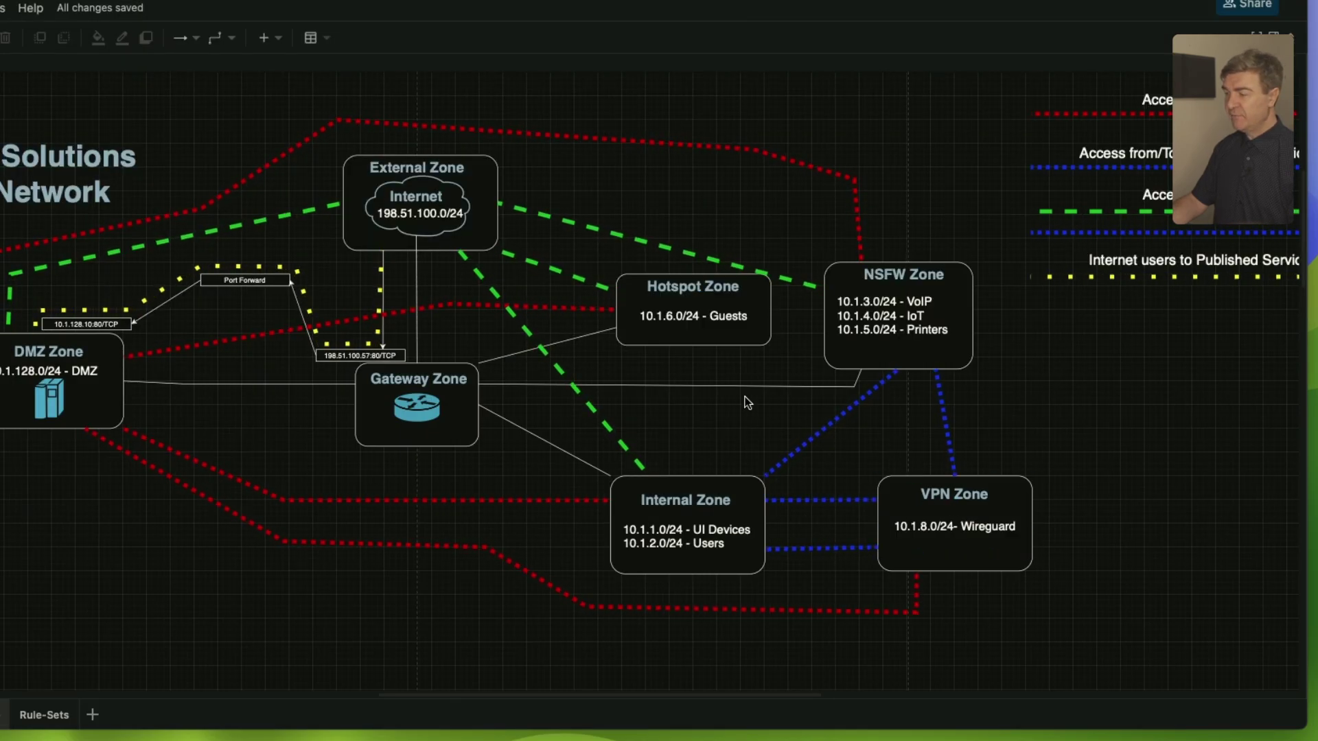
Check the Hotspot zone in the diagram, filter the firewall policies to Hotspot source and External destination, and review the listed policies.
{"action": "mouse_move", "coordinate": [776, 383]}
{"action": "left_mouse_down"}
{"action": "mouse_move", "coordinate": [549, 323]}
{"action": "mouse_move", "coordinate": [596, 258]}
{"action": "left_mouse_up"}
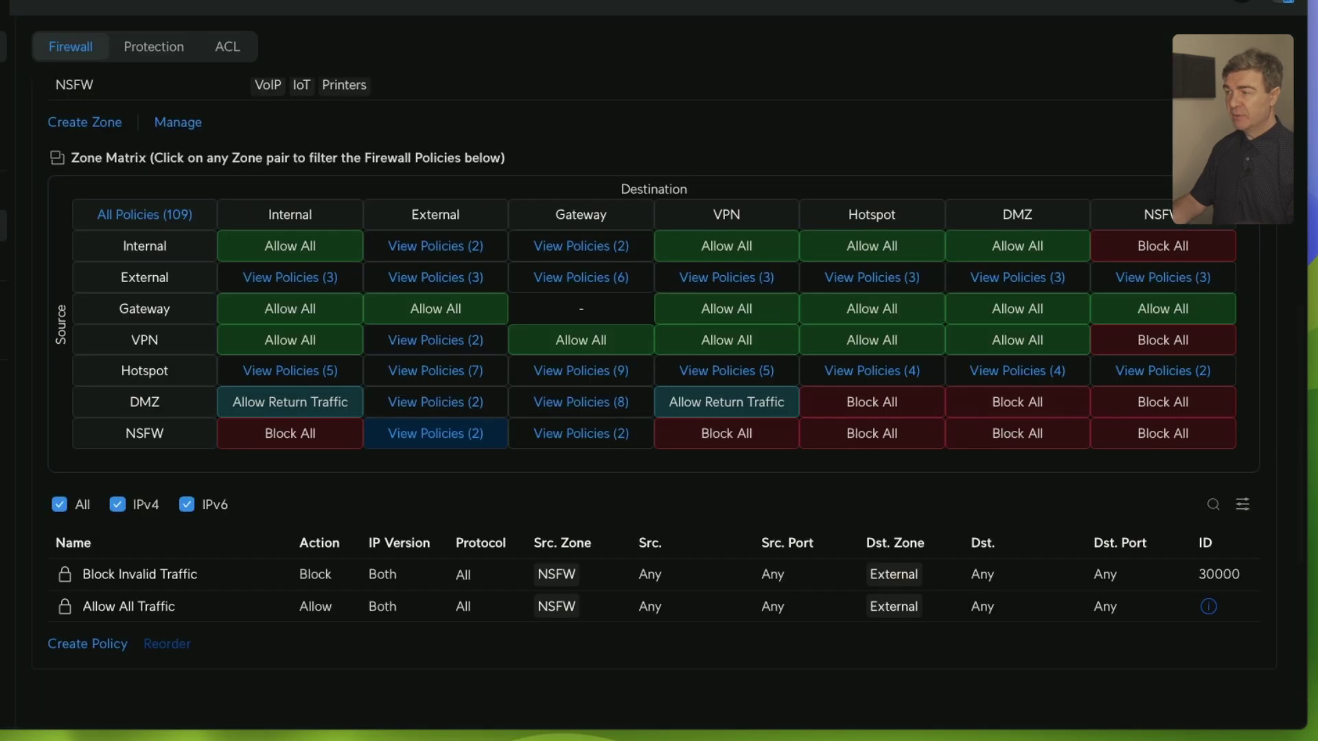
{"action": "left_click_drag", "start_coordinate": [62, 351], "coordinate": [218, 386]}
{"action": "mouse_move", "coordinate": [374, 184]}
{"action": "left_mouse_down"}
{"action": "mouse_move", "coordinate": [420, 213]}
{"action": "mouse_move", "coordinate": [514, 232]}
{"action": "left_mouse_up"}
{"action": "left_click_drag", "start_coordinate": [368, 359], "coordinate": [501, 385]}
{"action": "left_click", "coordinate": [449, 378]}
{"action": "scroll", "coordinate": [281, 473], "scroll_direction": "down", "scroll_amount": 3}
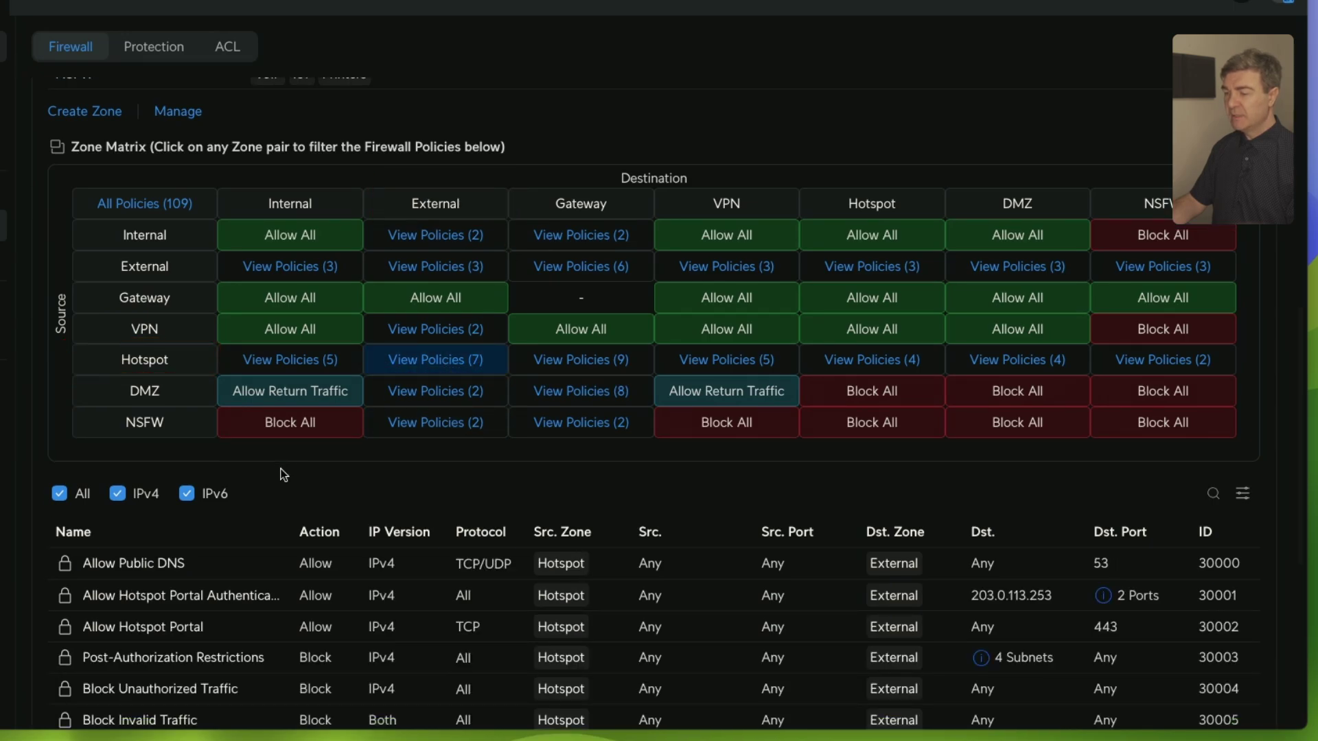
{"action": "scroll", "coordinate": [285, 487], "scroll_direction": "down", "scroll_amount": 1}
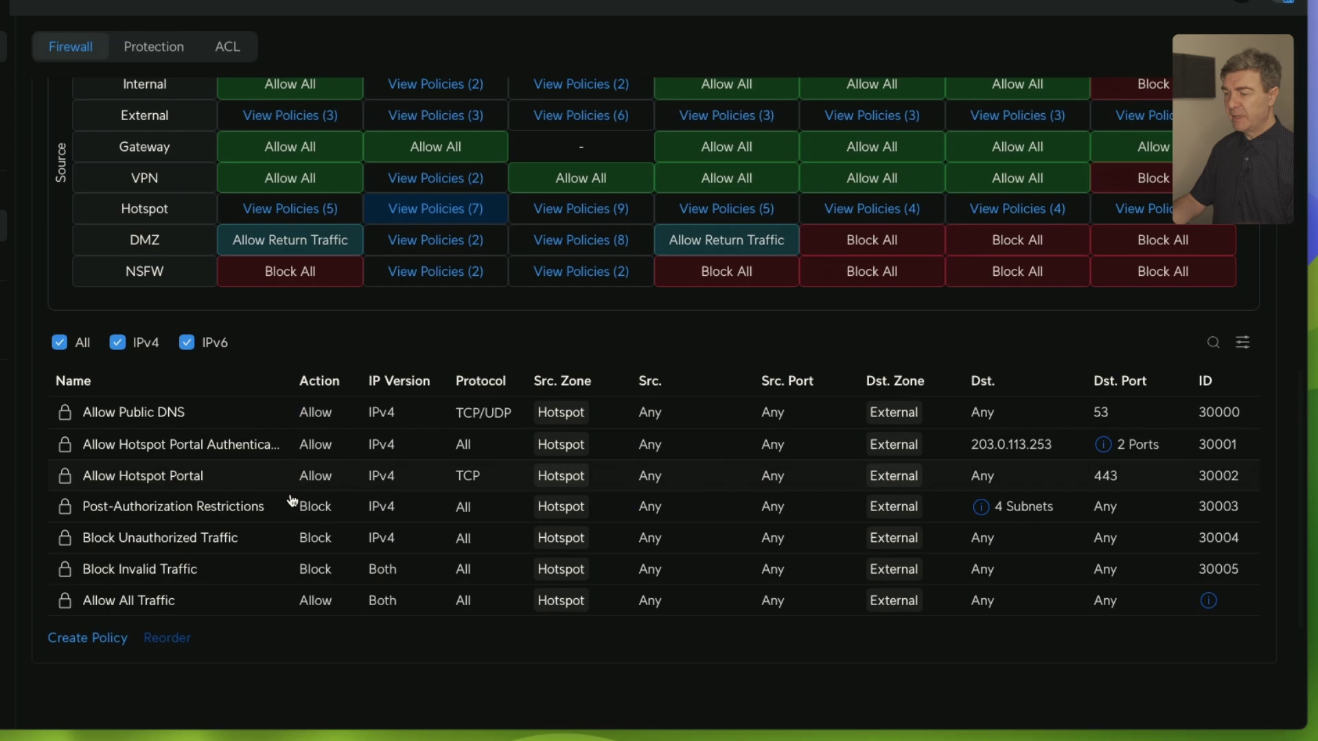
{"action": "scroll", "coordinate": [293, 641], "scroll_direction": "down", "scroll_amount": 1}
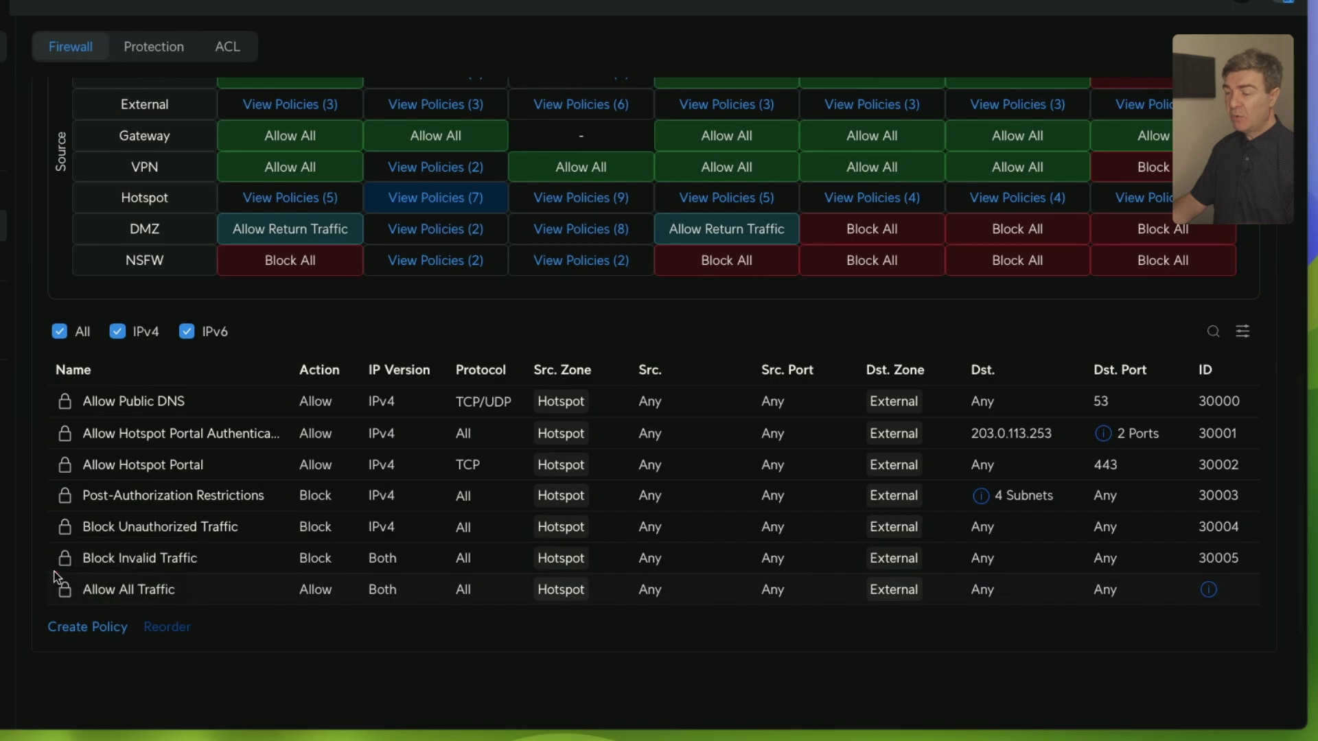
{"action": "mouse_move", "coordinate": [55, 575]}
{"action": "left_mouse_down"}
{"action": "mouse_move", "coordinate": [374, 600]}
{"action": "mouse_move", "coordinate": [1249, 609]}
{"action": "left_mouse_up"}
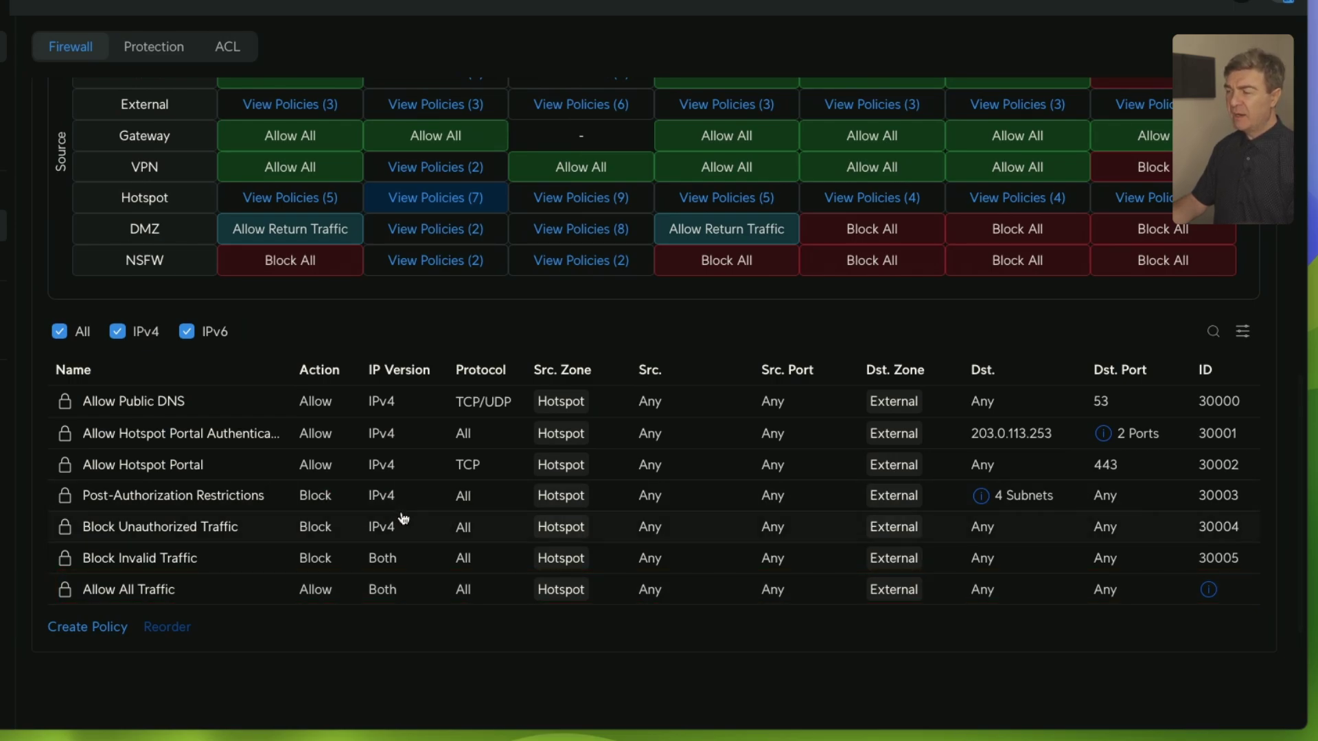
{"action": "scroll", "coordinate": [404, 518], "scroll_direction": "down", "scroll_amount": 1}
{"action": "scroll", "coordinate": [403, 518], "scroll_direction": "up", "scroll_amount": 1}
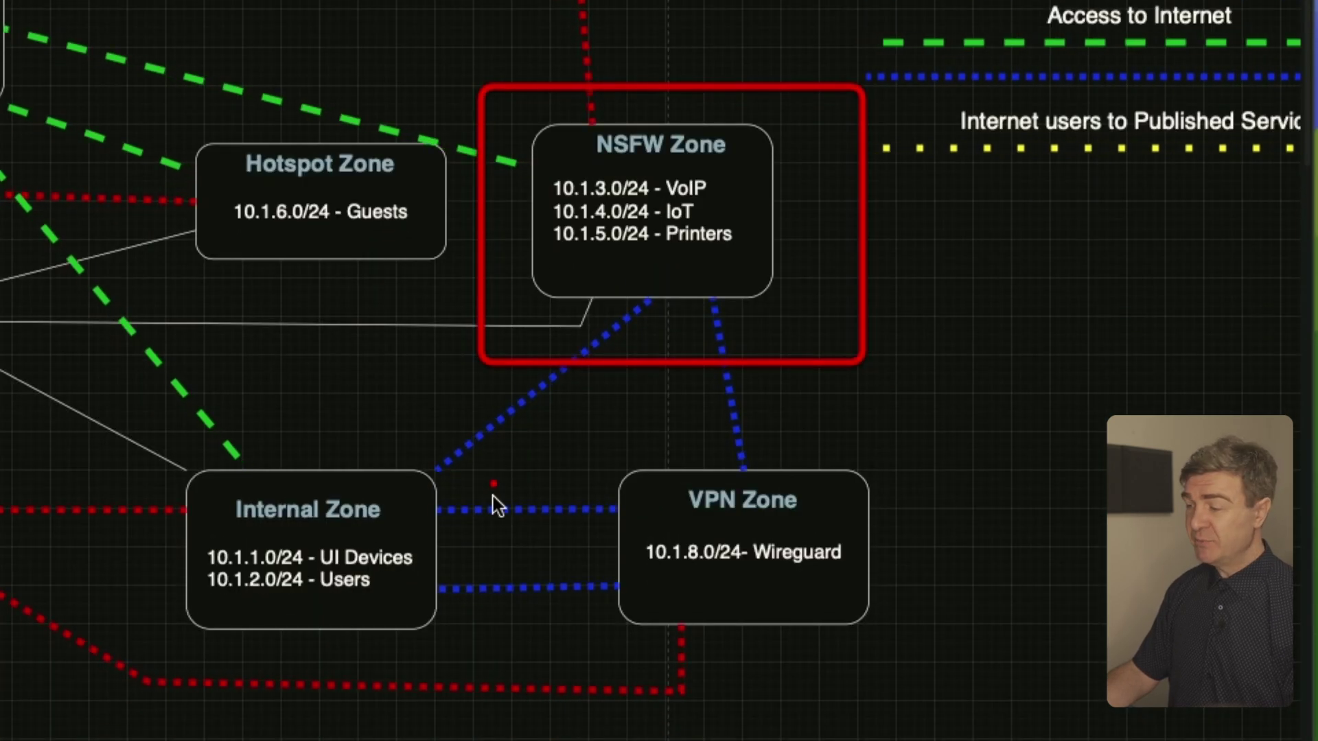
Check the NSFW, Internal and VPN zones in the diagram, and filter the firewall policies to NSFW source and Internal destination.
{"action": "left_click_drag", "start_coordinate": [353, 583], "coordinate": [155, 456]}
{"action": "left_click_drag", "start_coordinate": [942, 711], "coordinate": [585, 478]}
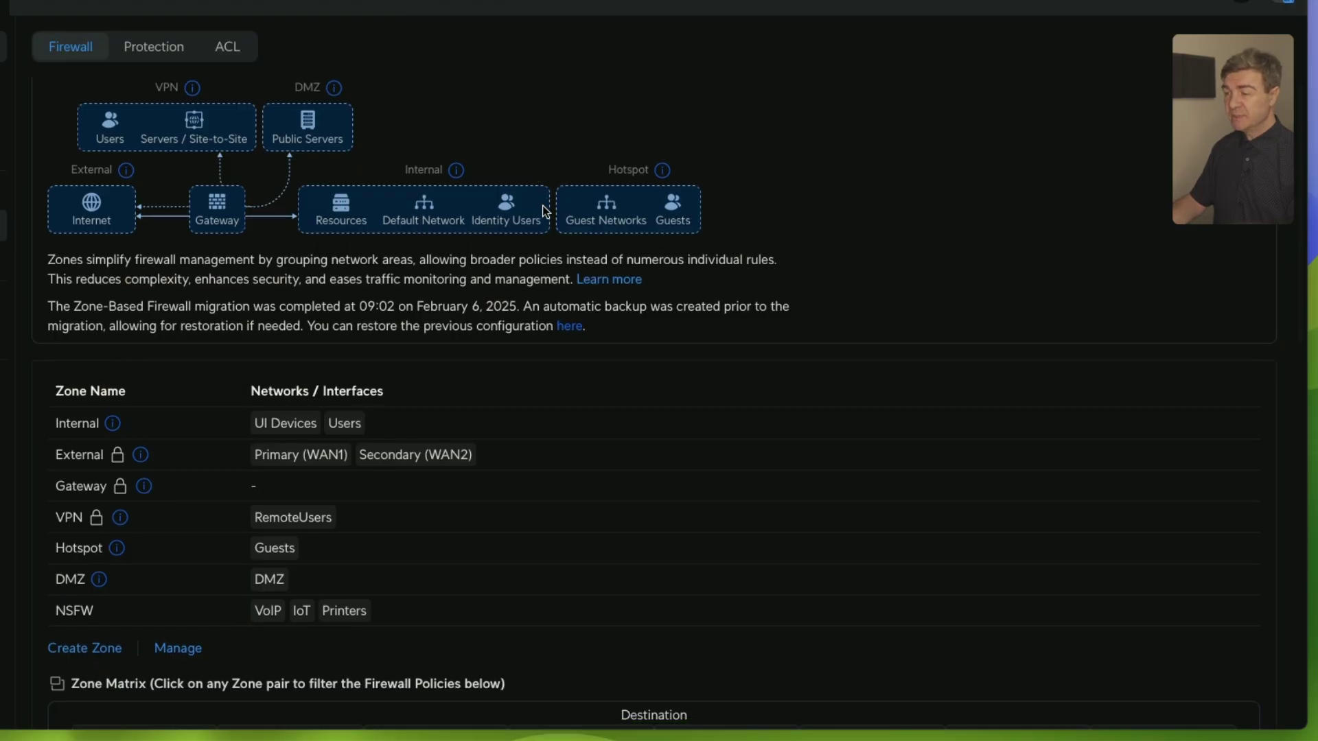
{"action": "scroll", "coordinate": [542, 204], "scroll_direction": "down", "scroll_amount": 6}
{"action": "scroll", "coordinate": [77, 473], "scroll_direction": "down", "scroll_amount": 1}
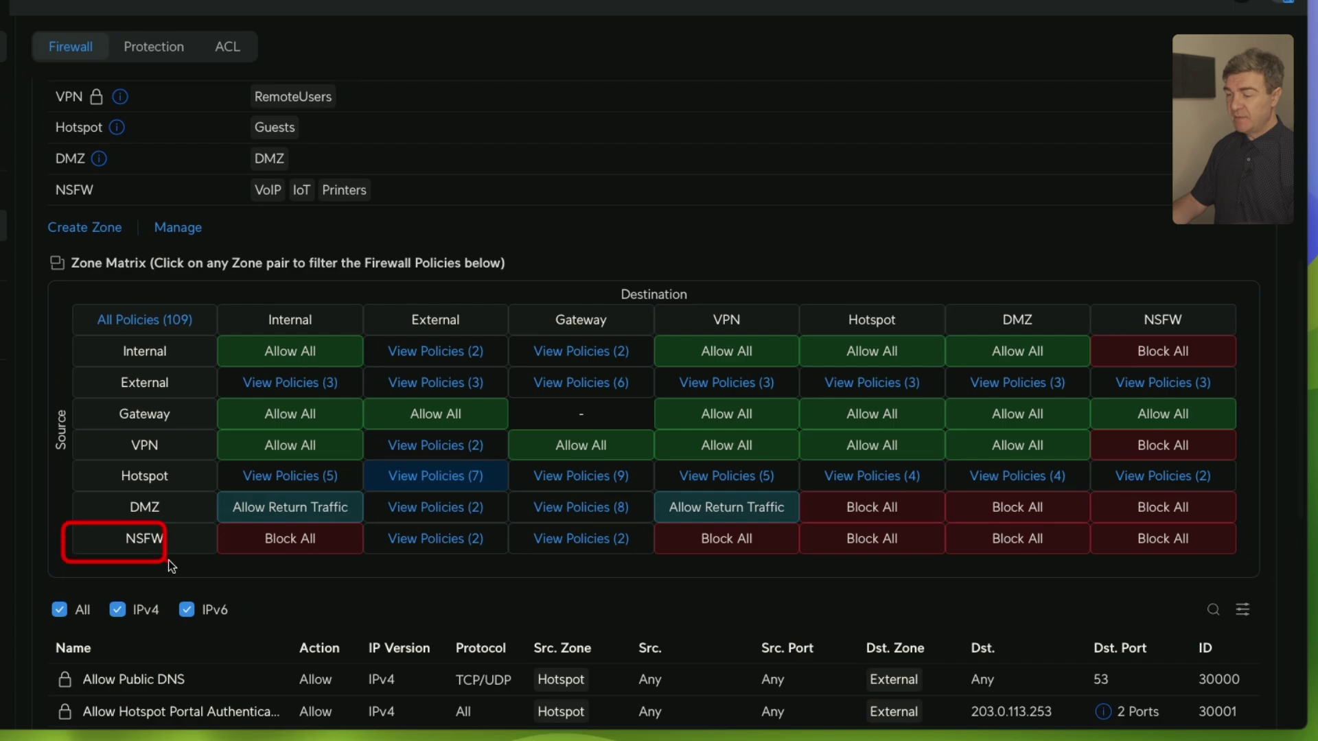
{"action": "left_click_drag", "start_coordinate": [168, 561], "coordinate": [207, 564]}
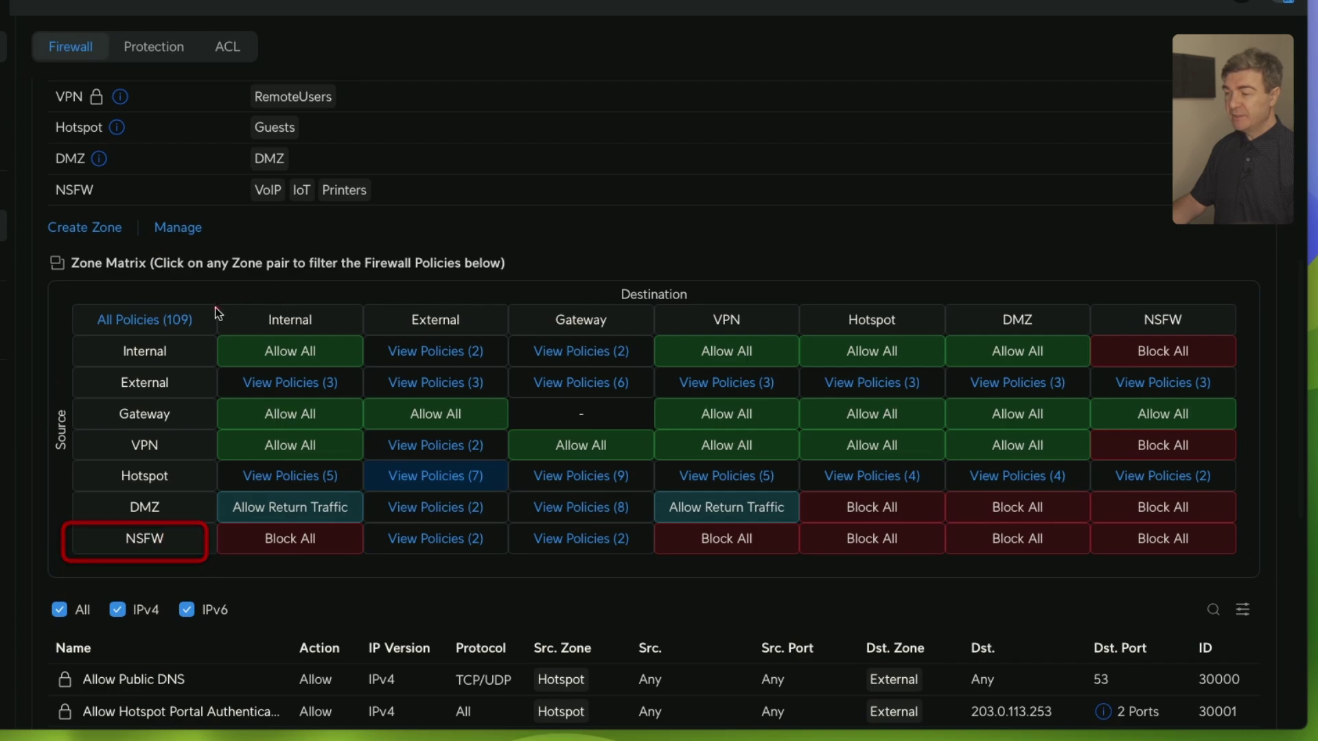
{"action": "left_click_drag", "start_coordinate": [217, 526], "coordinate": [371, 558]}
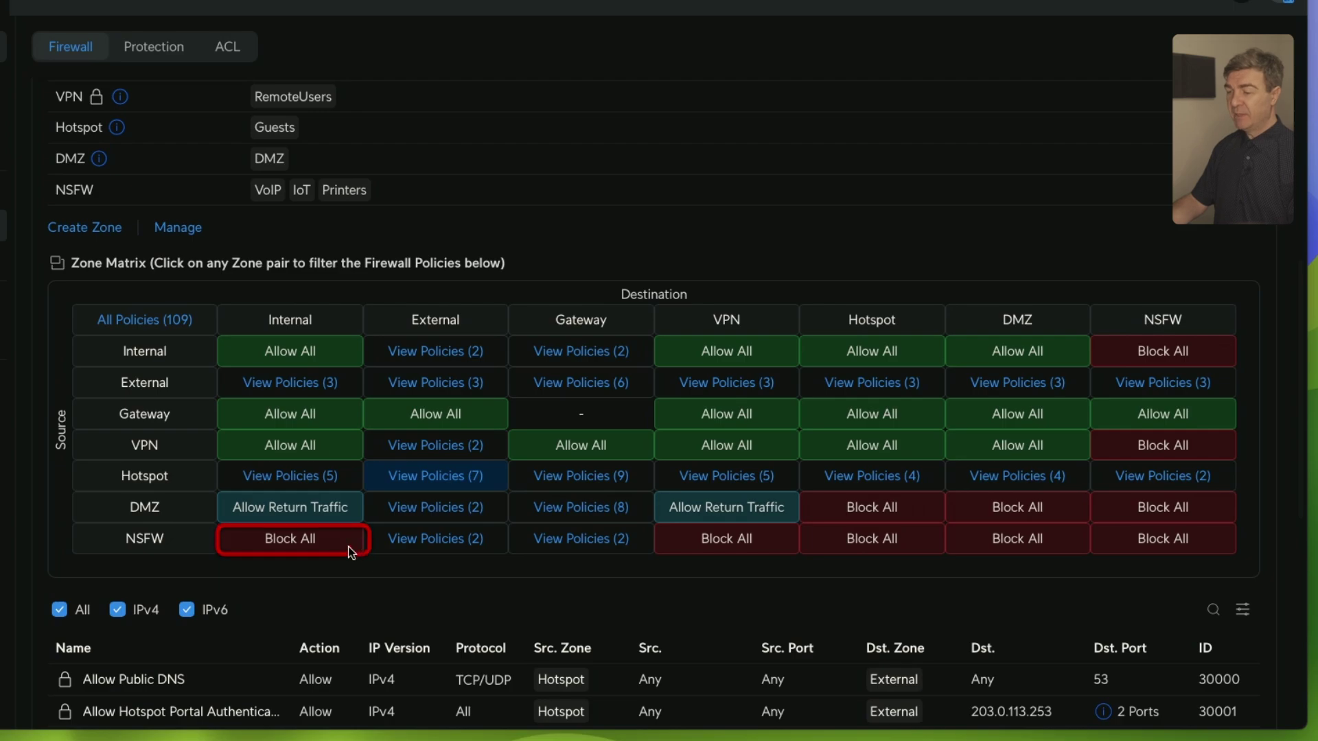
{"action": "left_click", "coordinate": [294, 544]}
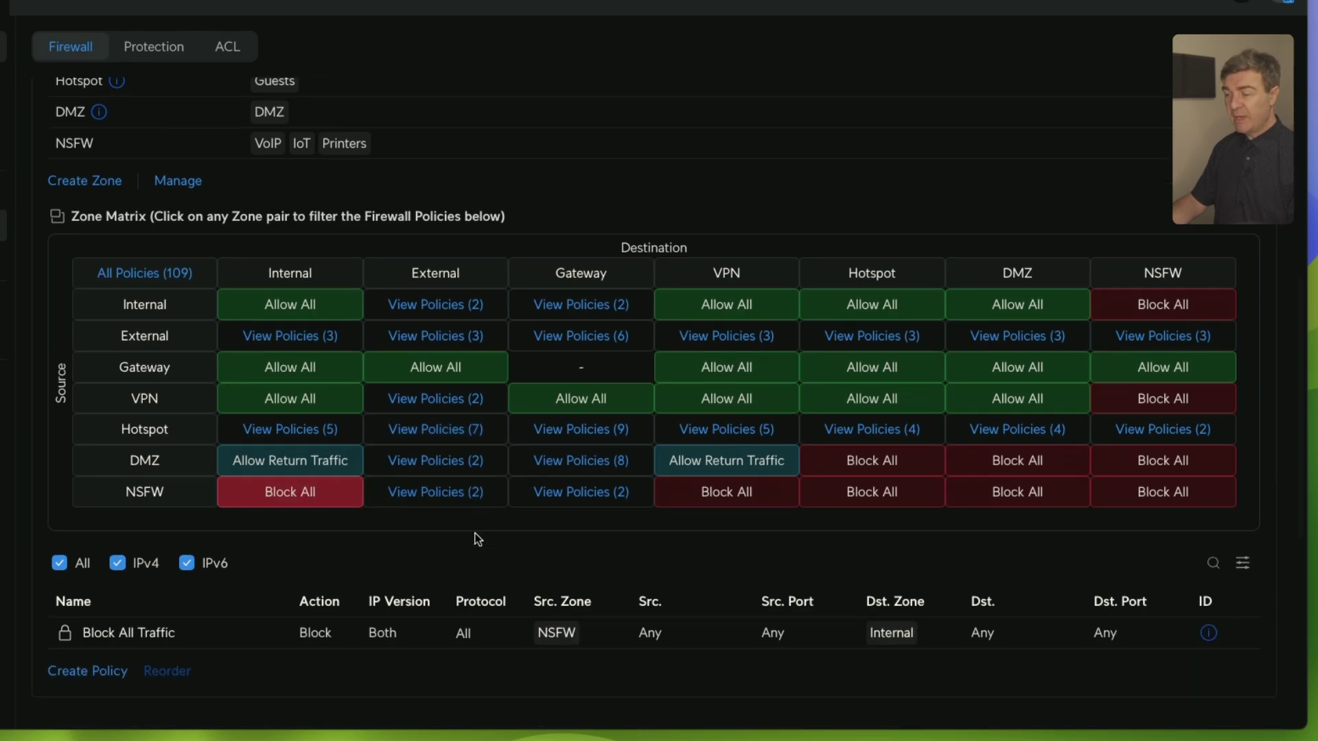
{"action": "scroll", "coordinate": [477, 539], "scroll_direction": "down", "scroll_amount": 1}
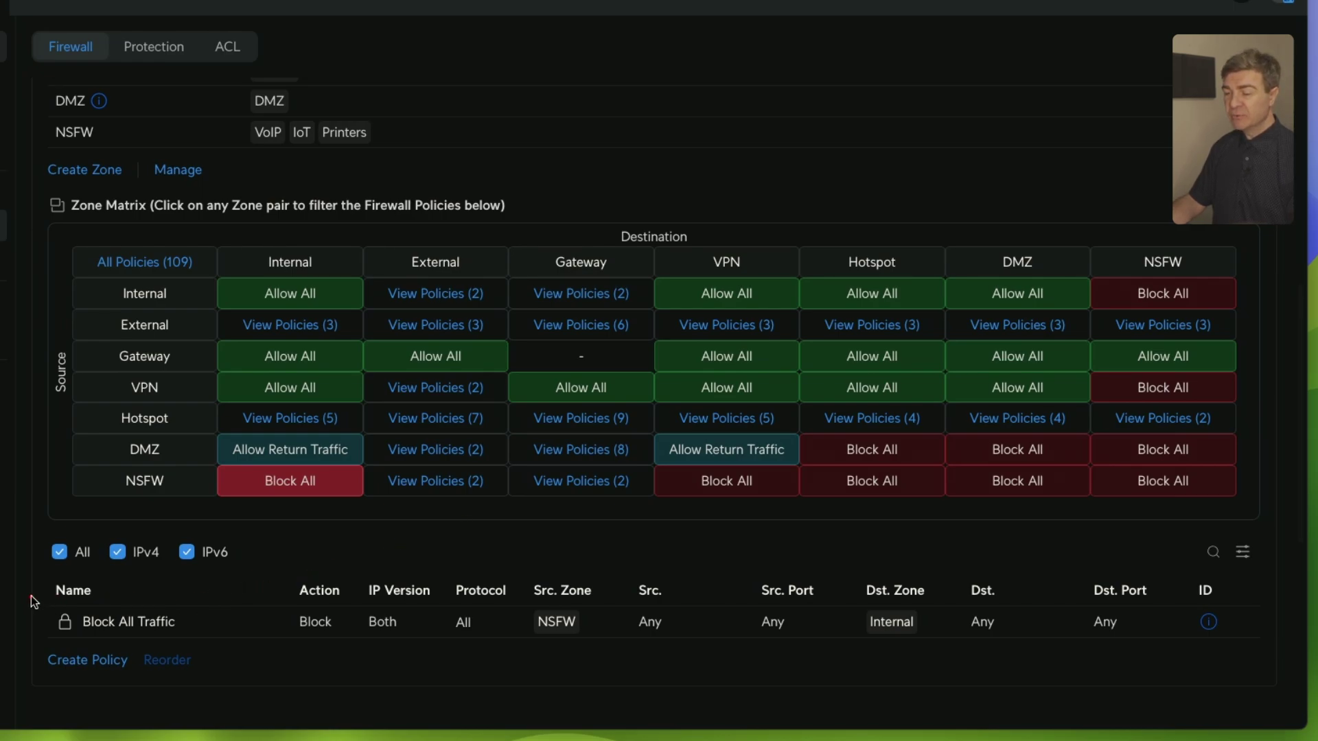
Review the zones, sources, destinations and ports of the Block All Traffic policy from NSFW to Internal.
{"action": "mouse_move", "coordinate": [57, 602]}
{"action": "left_mouse_down"}
{"action": "mouse_move", "coordinate": [190, 644]}
{"action": "mouse_move", "coordinate": [1227, 649]}
{"action": "left_mouse_up"}
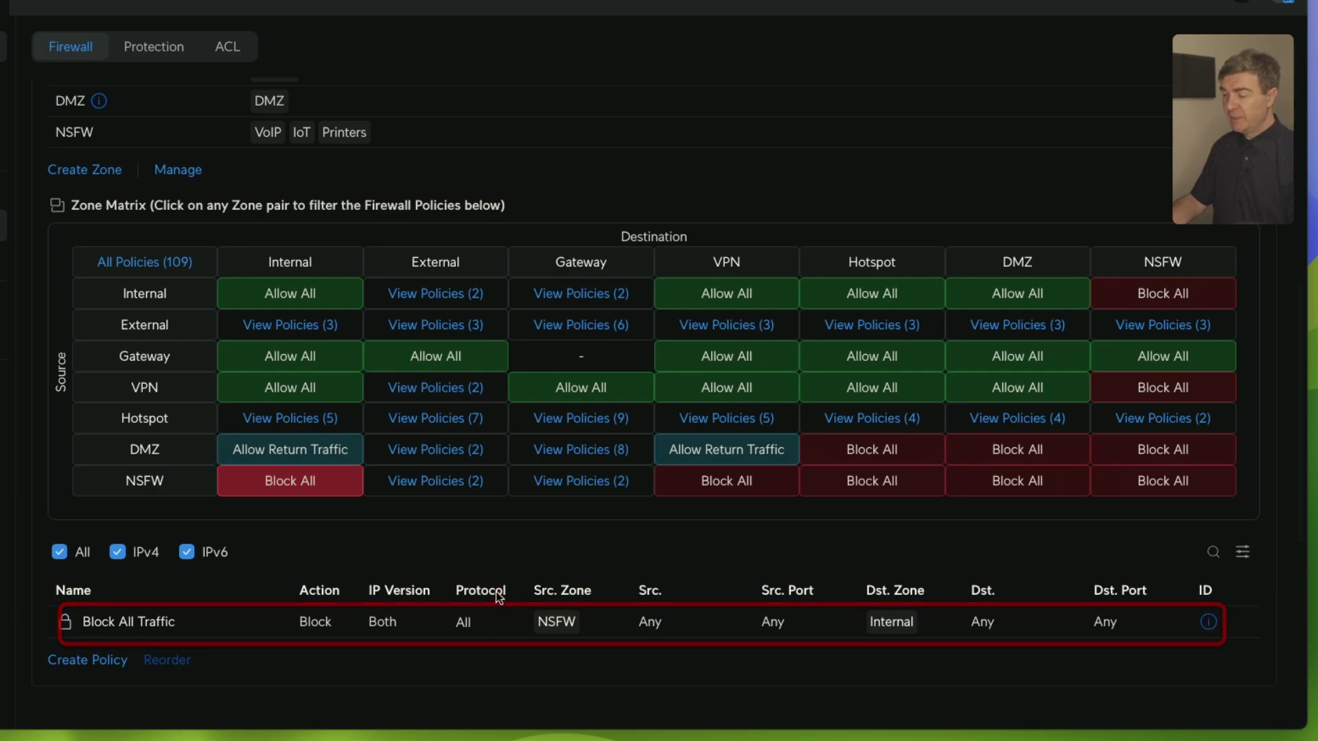
{"action": "left_click_drag", "start_coordinate": [497, 591], "coordinate": [605, 637]}
{"action": "left_click_drag", "start_coordinate": [840, 592], "coordinate": [944, 645]}
{"action": "left_click_drag", "start_coordinate": [616, 577], "coordinate": [823, 649]}
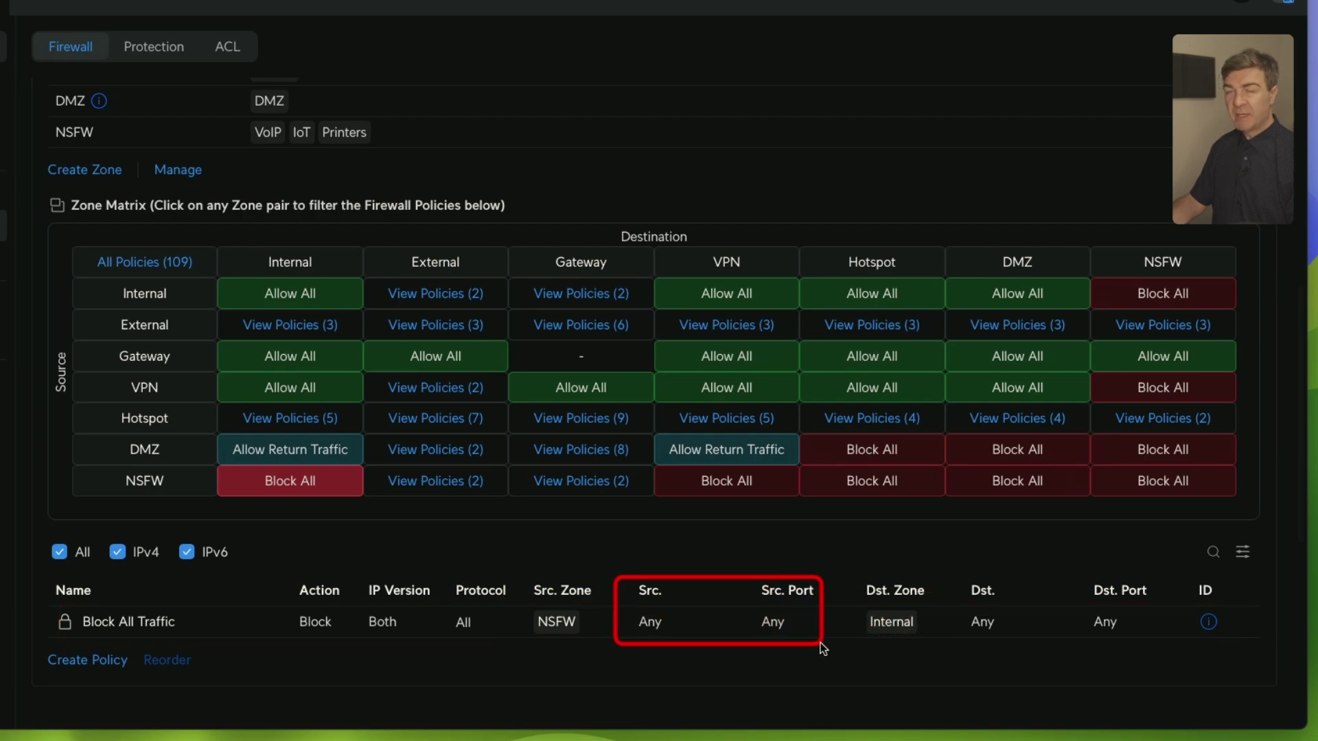
{"action": "mouse_move", "coordinate": [957, 572]}
{"action": "left_mouse_down"}
{"action": "mouse_move", "coordinate": [1126, 652]}
{"action": "mouse_move", "coordinate": [1165, 653]}
{"action": "left_mouse_up"}
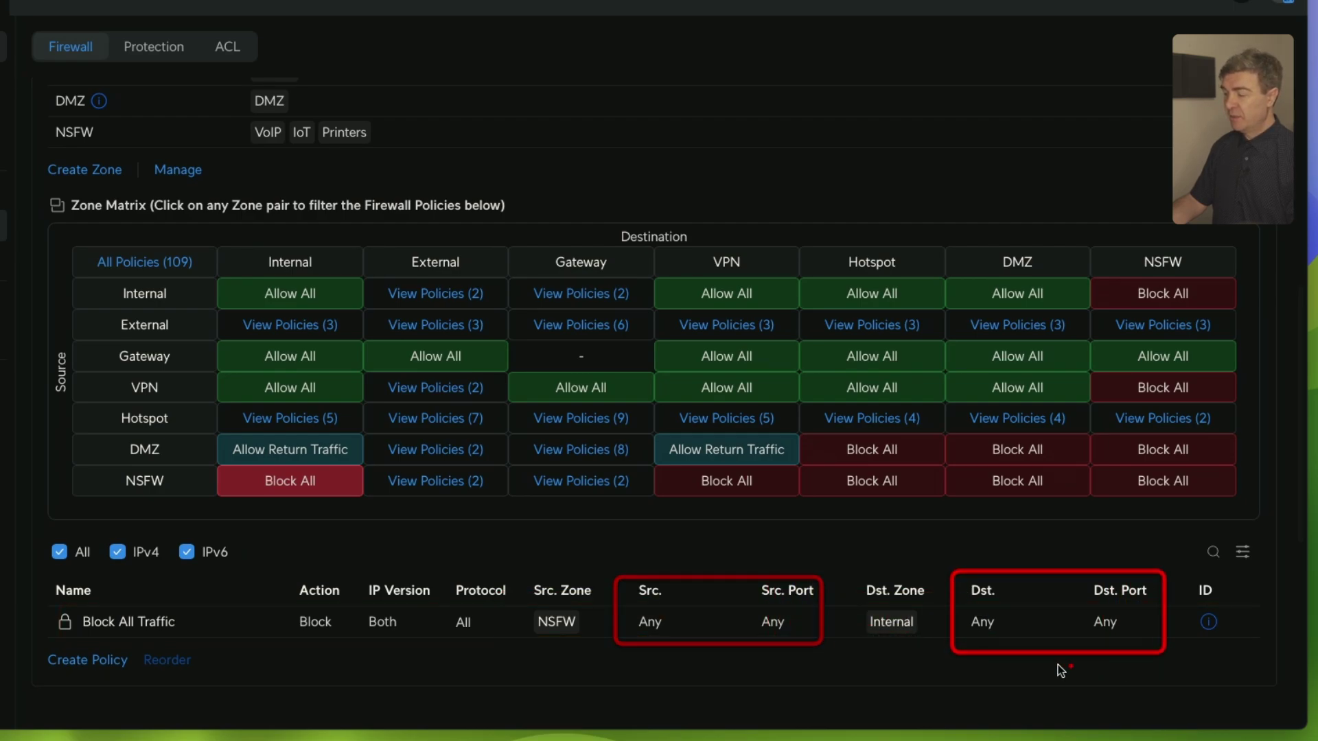
{"action": "left_click_drag", "start_coordinate": [536, 600], "coordinate": [602, 644]}
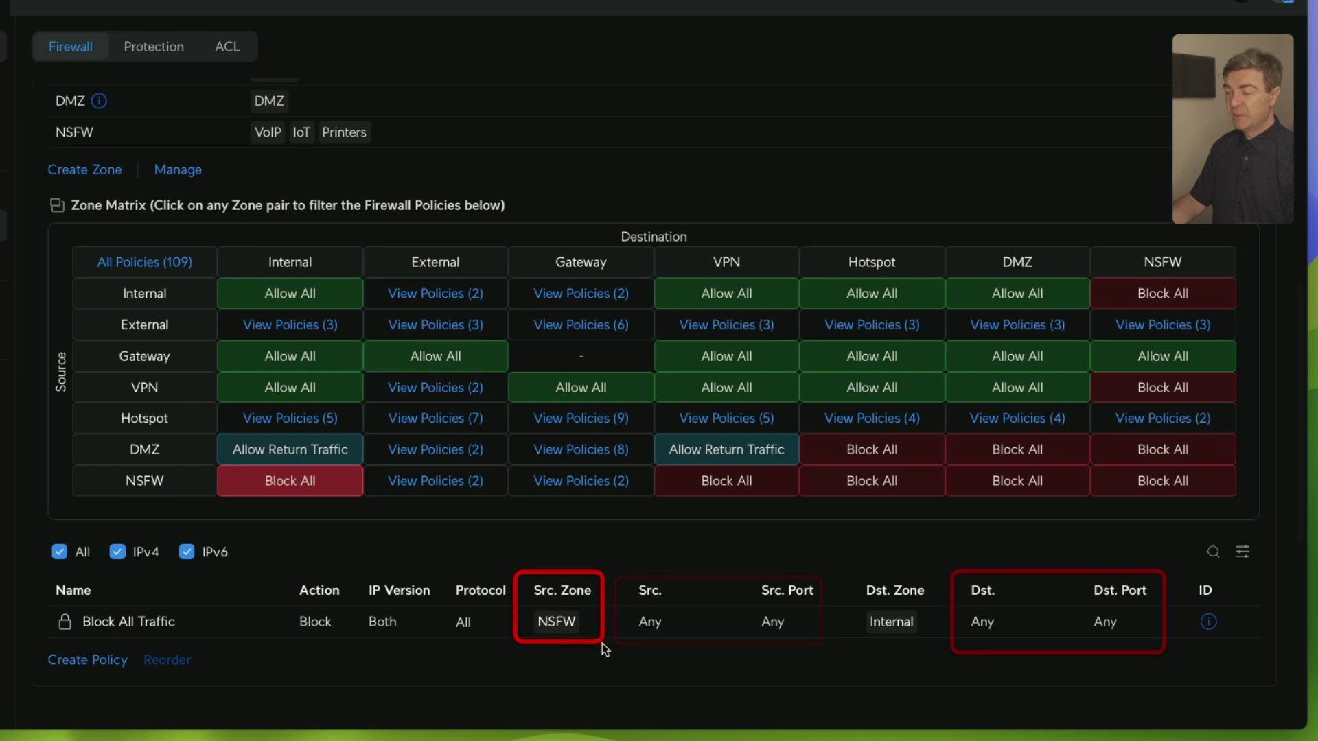
{"action": "left_click_drag", "start_coordinate": [850, 578], "coordinate": [938, 651]}
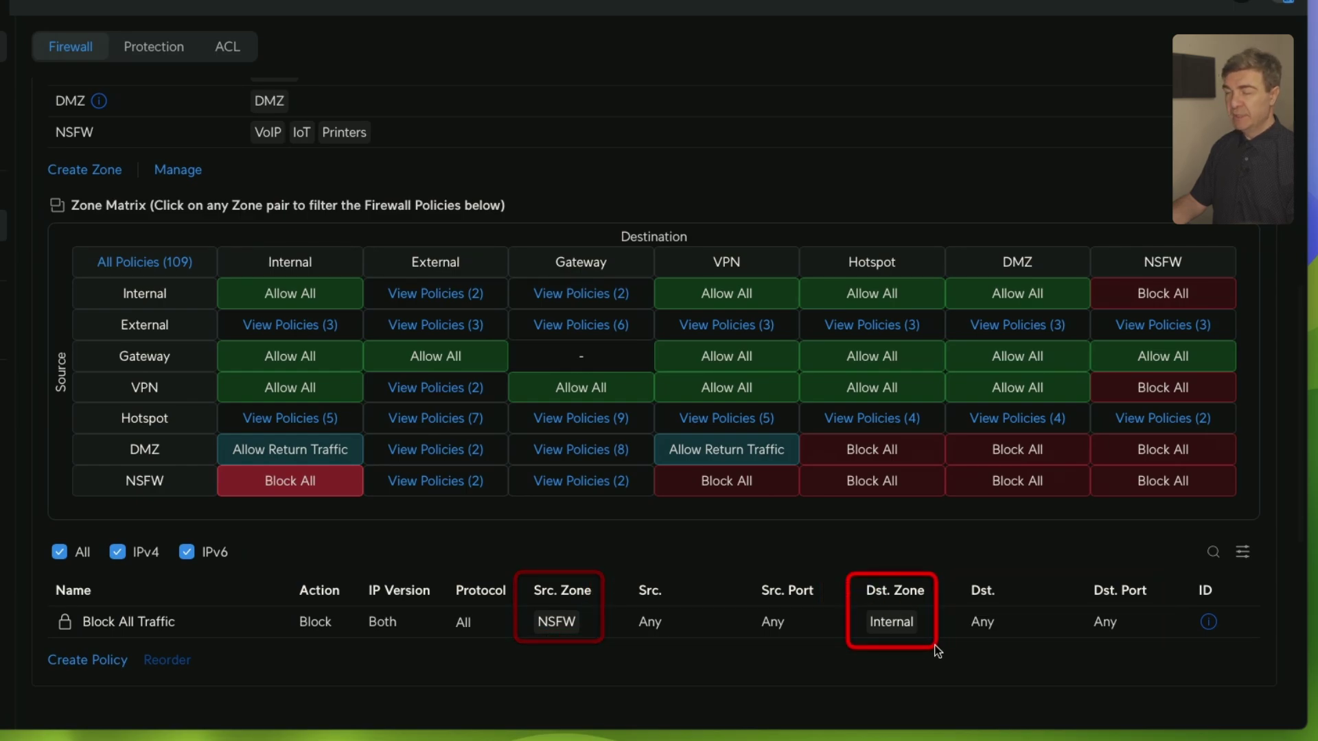
{"action": "mouse_move", "coordinate": [212, 473]}
{"action": "left_mouse_down"}
{"action": "mouse_move", "coordinate": [306, 503]}
{"action": "mouse_move", "coordinate": [379, 506]}
{"action": "mouse_move", "coordinate": [369, 500]}
{"action": "left_mouse_up"}
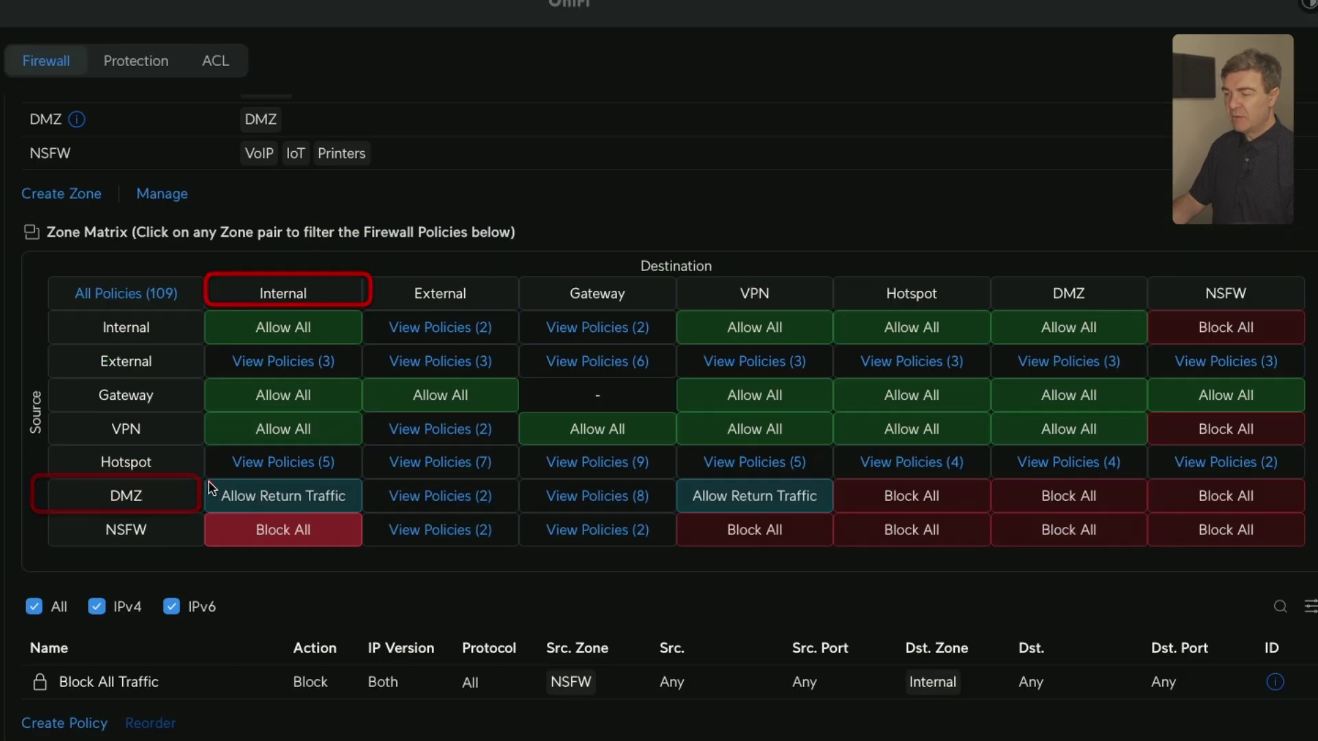
Filter the firewall policies to DMZ source and Internal destination, and compare both listed policies with the traffic paths in the zone diagram.
{"action": "left_click", "coordinate": [298, 501]}
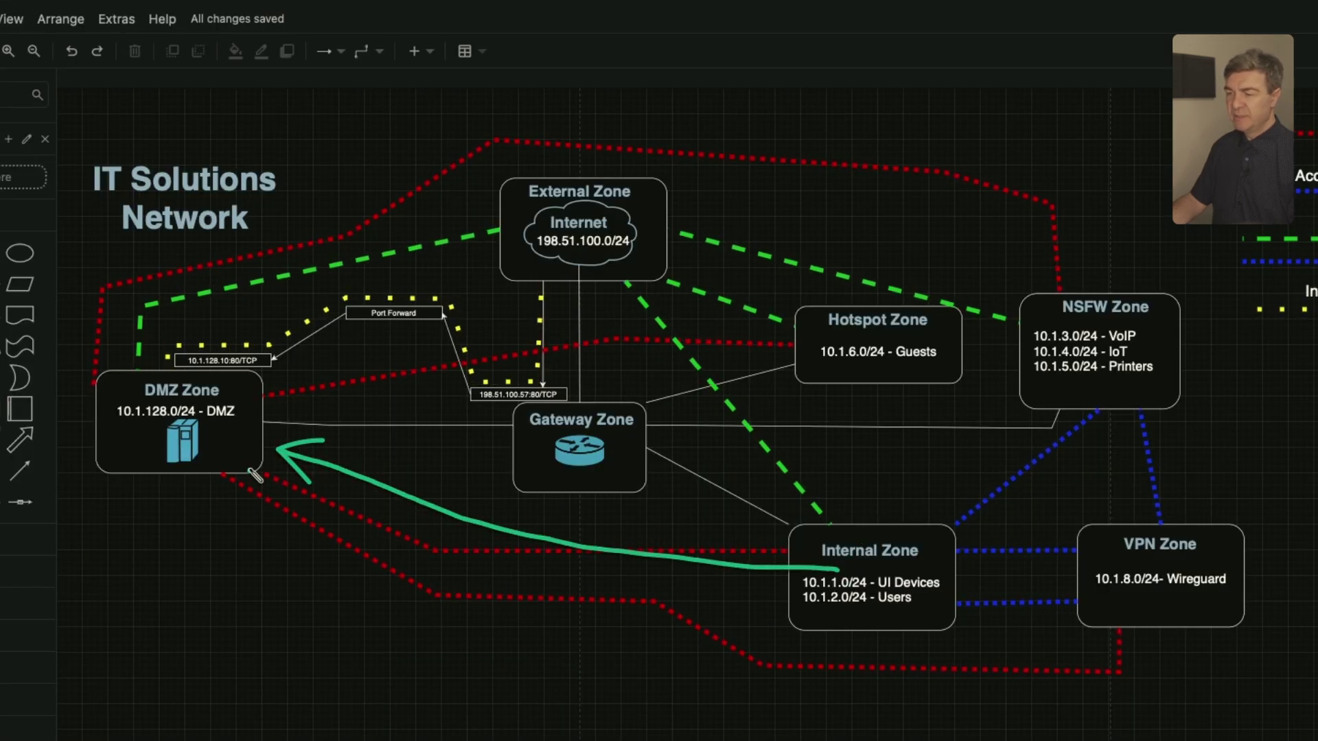
{"action": "mouse_move", "coordinate": [254, 473]}
{"action": "left_mouse_down"}
{"action": "mouse_move", "coordinate": [176, 541]}
{"action": "mouse_move", "coordinate": [485, 721]}
{"action": "mouse_move", "coordinate": [819, 631]}
{"action": "left_mouse_up"}
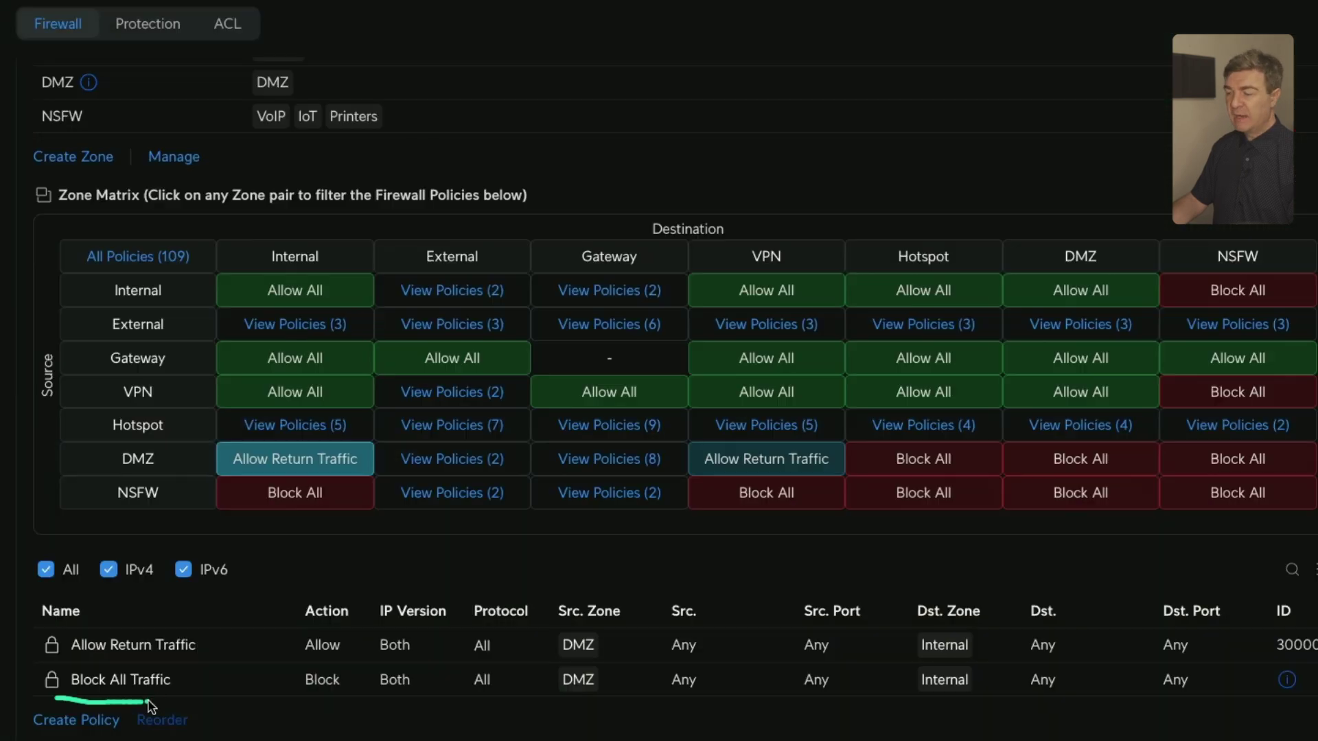
{"action": "left_click_drag", "start_coordinate": [147, 701], "coordinate": [197, 703]}
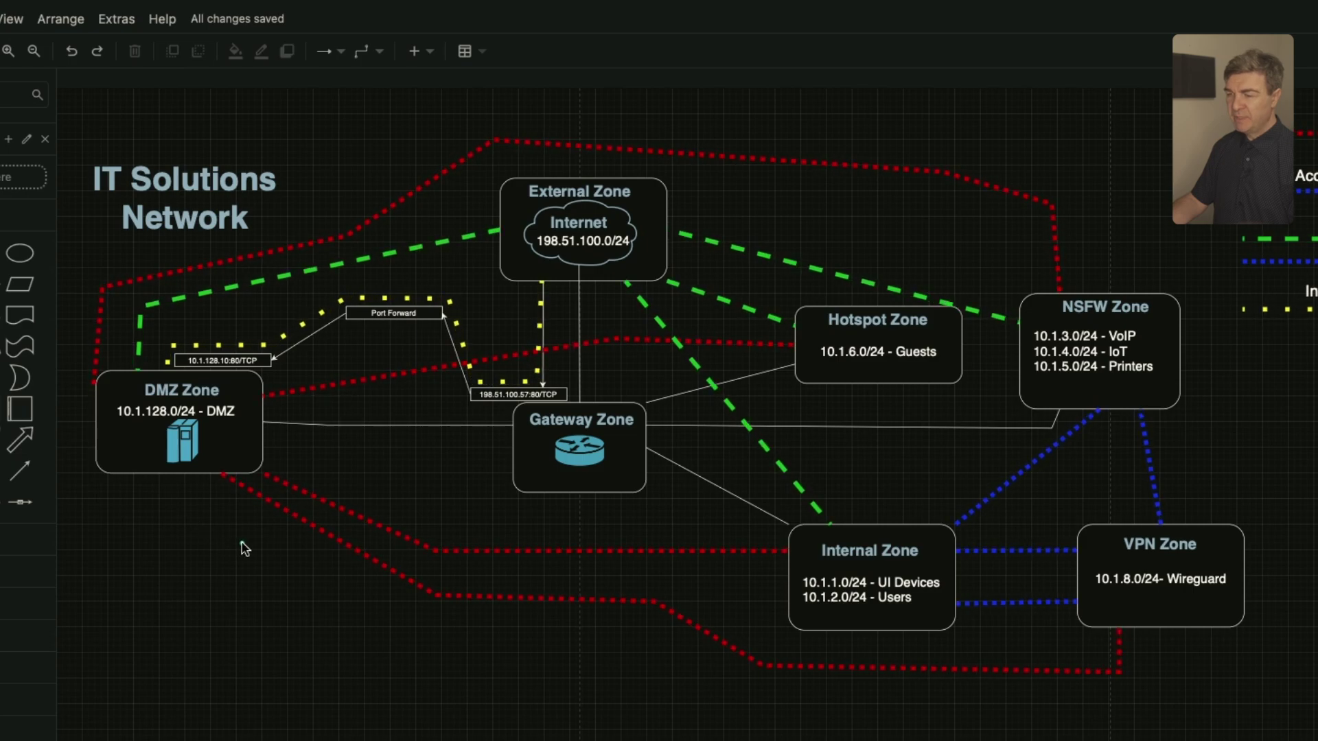
{"action": "mouse_move", "coordinate": [302, 329]}
{"action": "left_mouse_down"}
{"action": "mouse_move", "coordinate": [21, 391]}
{"action": "mouse_move", "coordinate": [281, 418]}
{"action": "mouse_move", "coordinate": [412, 604]}
{"action": "mouse_move", "coordinate": [733, 626]}
{"action": "mouse_move", "coordinate": [783, 609]}
{"action": "left_mouse_up"}
{"action": "left_click_drag", "start_coordinate": [735, 598], "coordinate": [782, 609]}
{"action": "left_click_drag", "start_coordinate": [747, 641], "coordinate": [784, 611]}
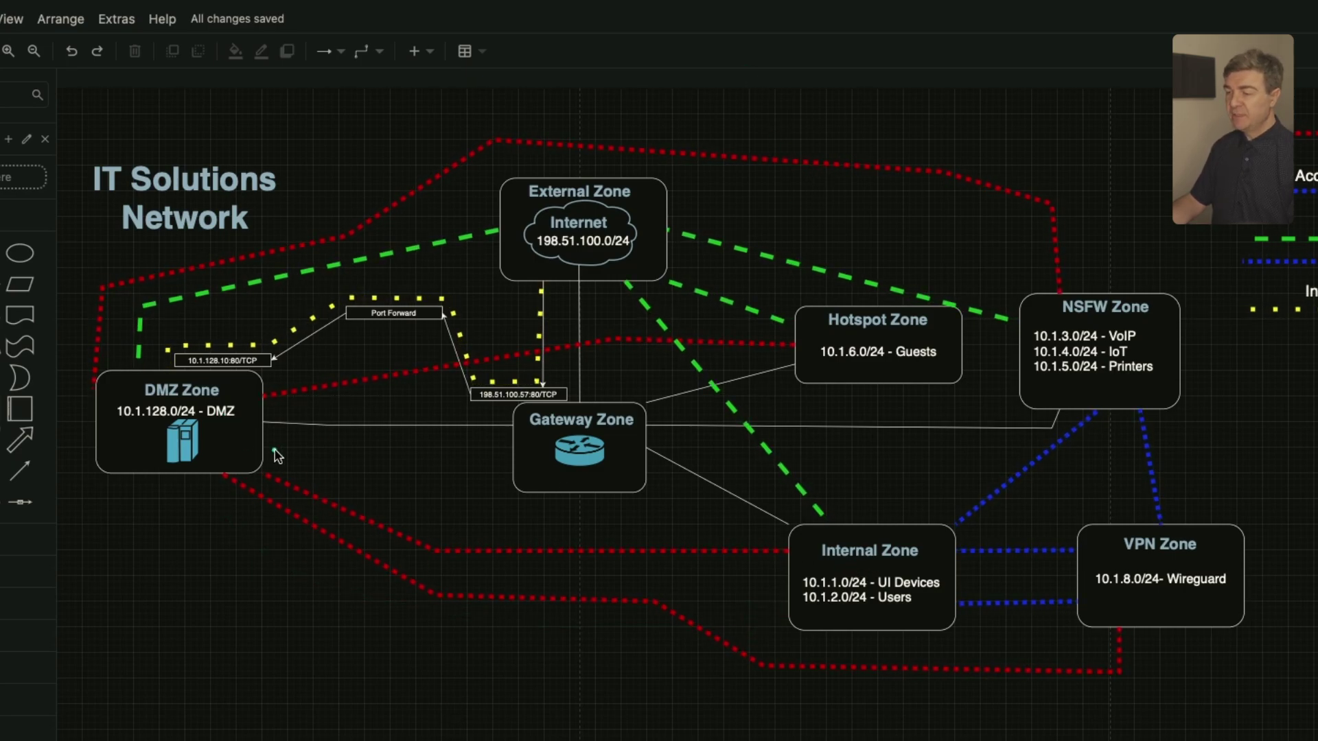
Trace the paths from the DMZ zone to the NSFW, Hotspot and VPN zones in the diagram.
{"action": "left_click_drag", "start_coordinate": [872, 487], "coordinate": [1029, 401]}
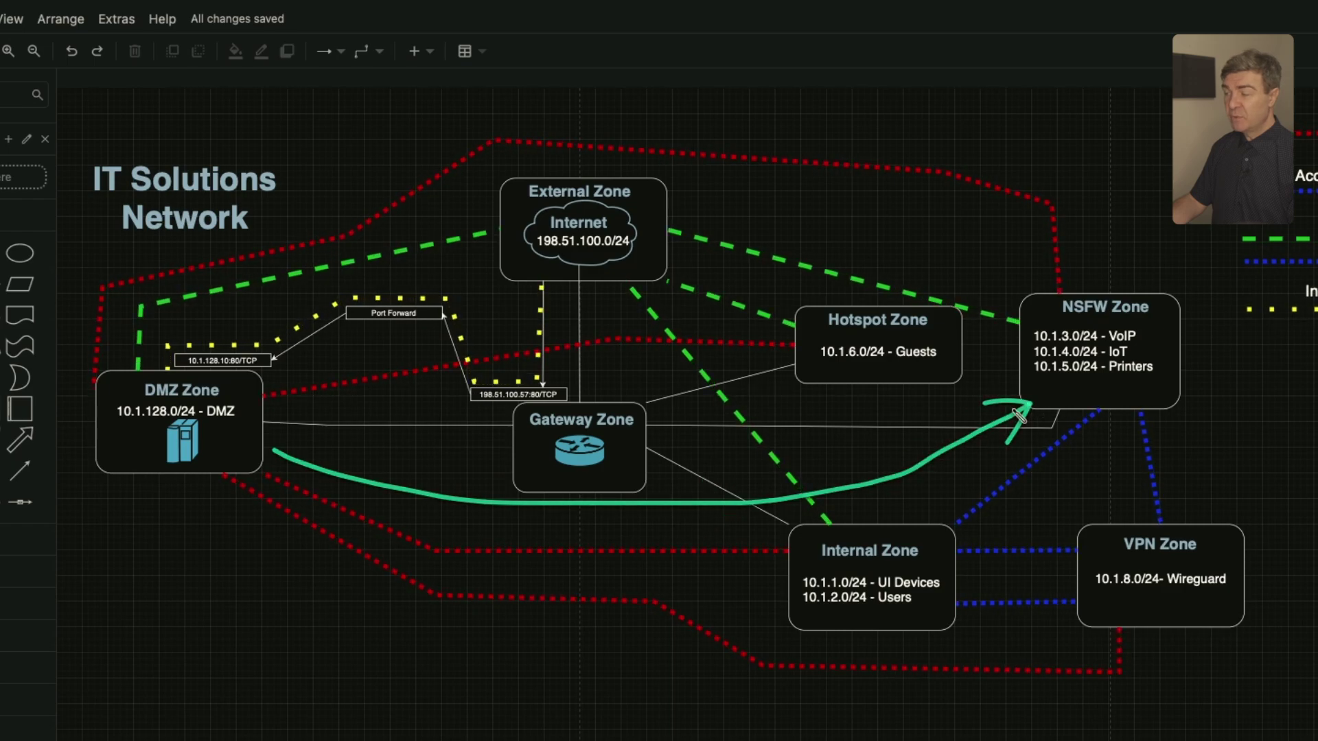
{"action": "left_click_drag", "start_coordinate": [305, 434], "coordinate": [795, 358]}
{"action": "mouse_move", "coordinate": [275, 459]}
{"action": "left_mouse_down"}
{"action": "mouse_move", "coordinate": [500, 721]}
{"action": "mouse_move", "coordinate": [1107, 668]}
{"action": "left_mouse_up"}
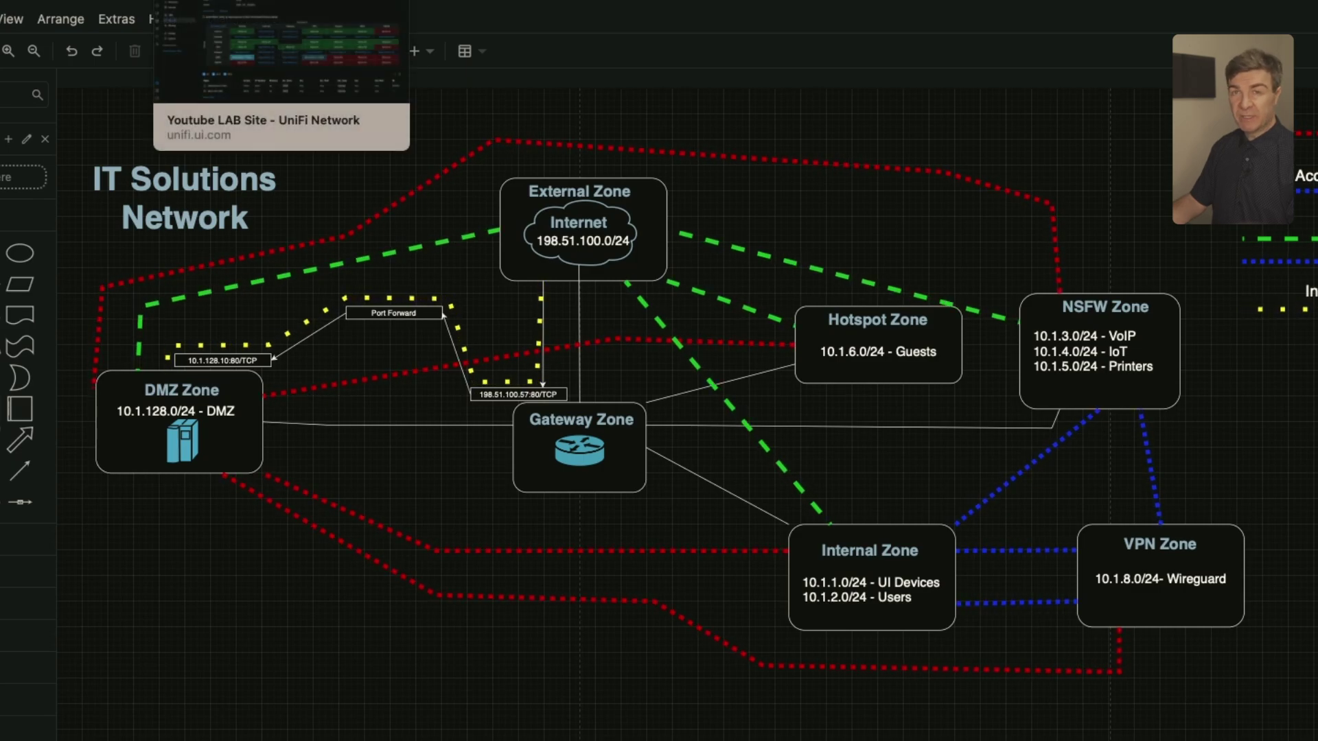
Return to the UniFi Network zone matrix and examine the DMZ source row against the VPN, NSFW and Hotspot destinations.
{"action": "left_click", "coordinate": [227, 0]}
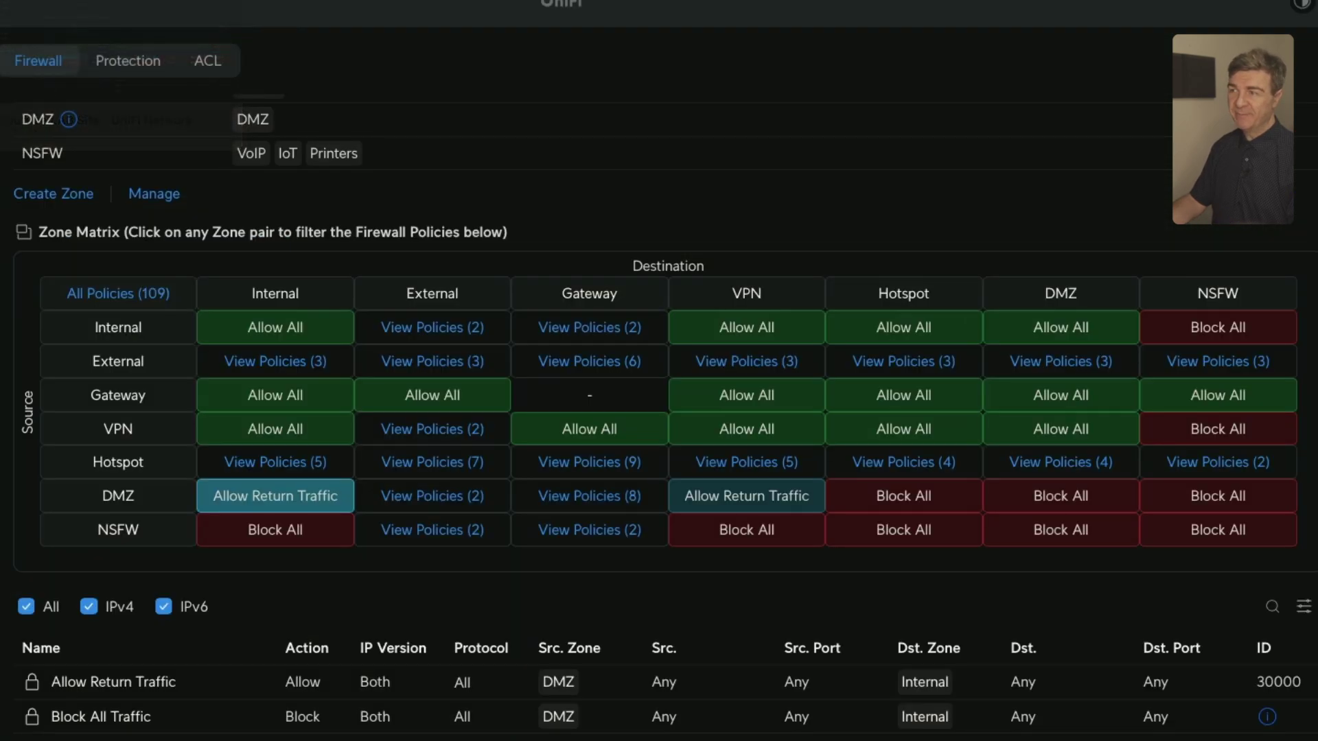
{"action": "left_click_drag", "start_coordinate": [62, 511], "coordinate": [651, 507]}
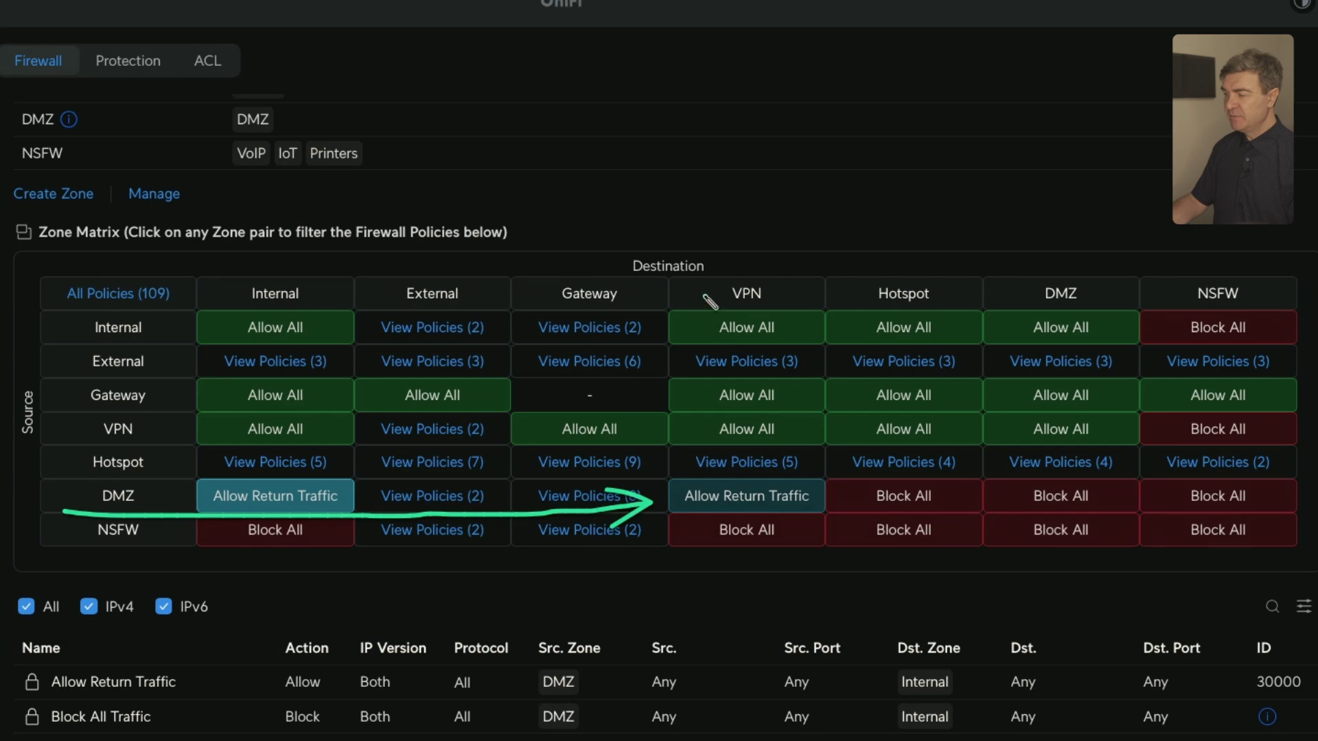
{"action": "left_click_drag", "start_coordinate": [705, 295], "coordinate": [707, 467]}
{"action": "left_click_drag", "start_coordinate": [689, 417], "coordinate": [729, 416]}
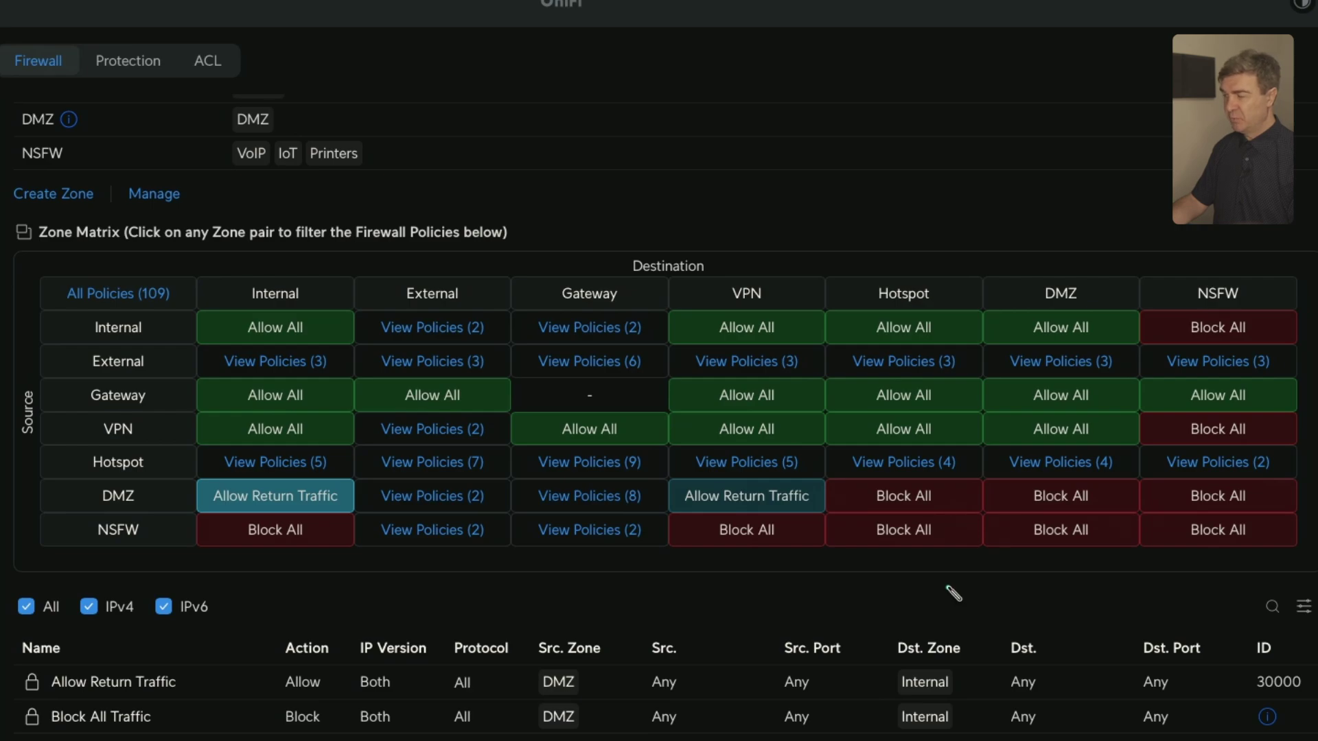
{"action": "left_click_drag", "start_coordinate": [146, 504], "coordinate": [1150, 506]}
{"action": "left_click_drag", "start_coordinate": [1181, 259], "coordinate": [1194, 481]}
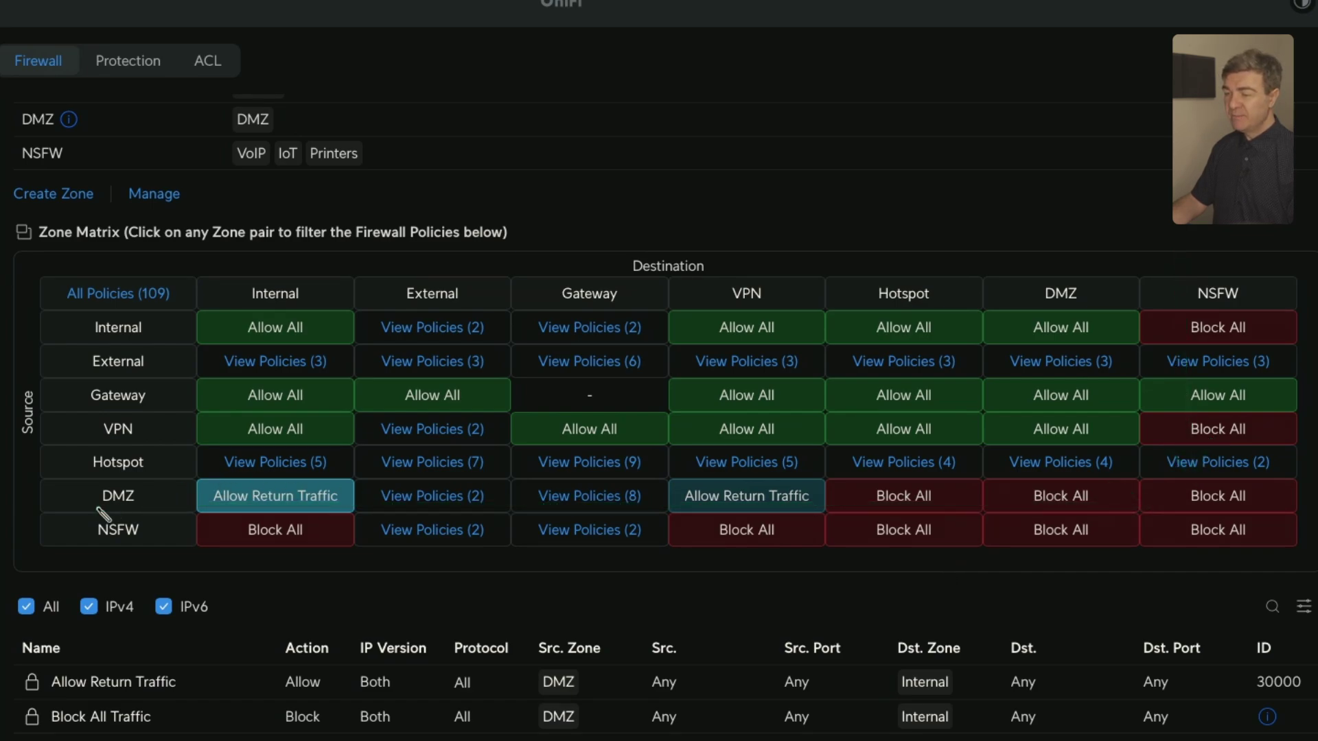
{"action": "left_click_drag", "start_coordinate": [103, 513], "coordinate": [854, 505]}
{"action": "mouse_move", "coordinate": [904, 247]}
{"action": "left_mouse_down"}
{"action": "mouse_move", "coordinate": [909, 474]}
{"action": "mouse_move", "coordinate": [916, 463]}
{"action": "left_mouse_up"}
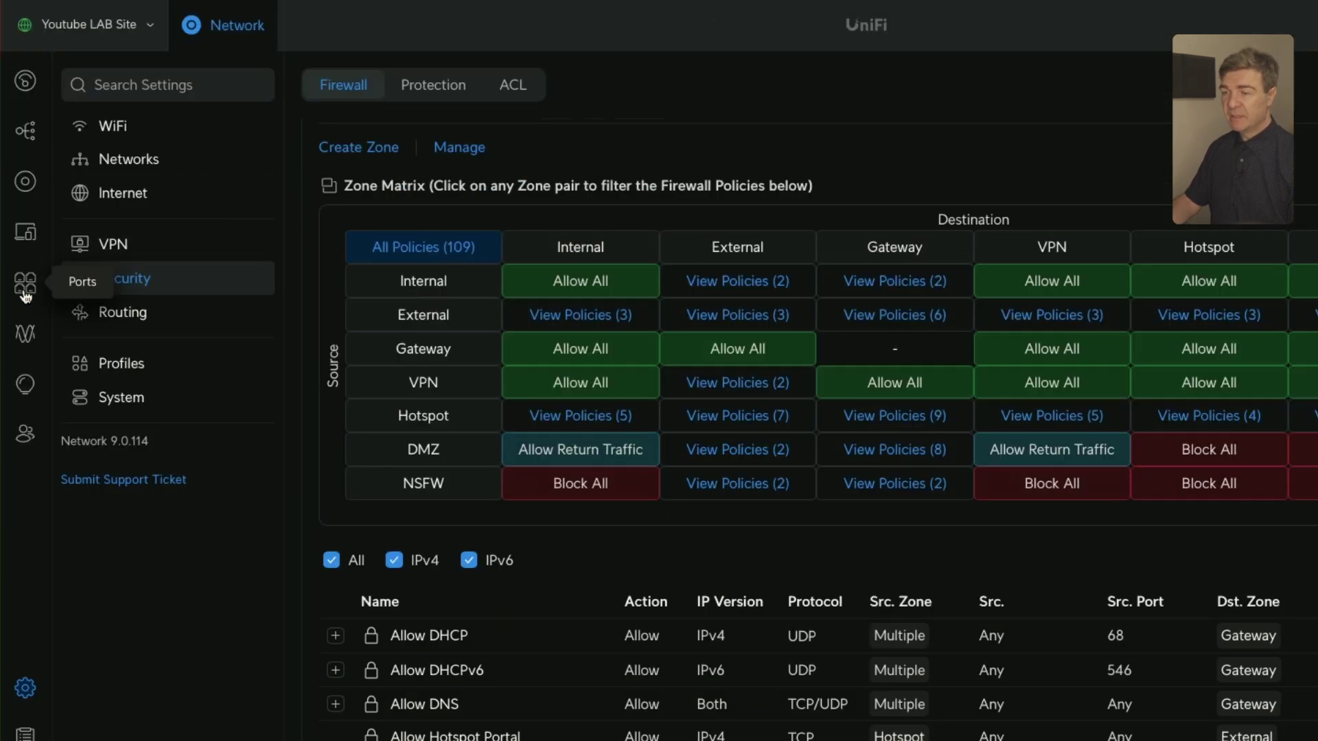
Open the port overview for the USW Pro Max 16 PoE switch and check the list of available devices.
{"action": "left_click", "coordinate": [24, 291]}
{"action": "left_click", "coordinate": [208, 85]}
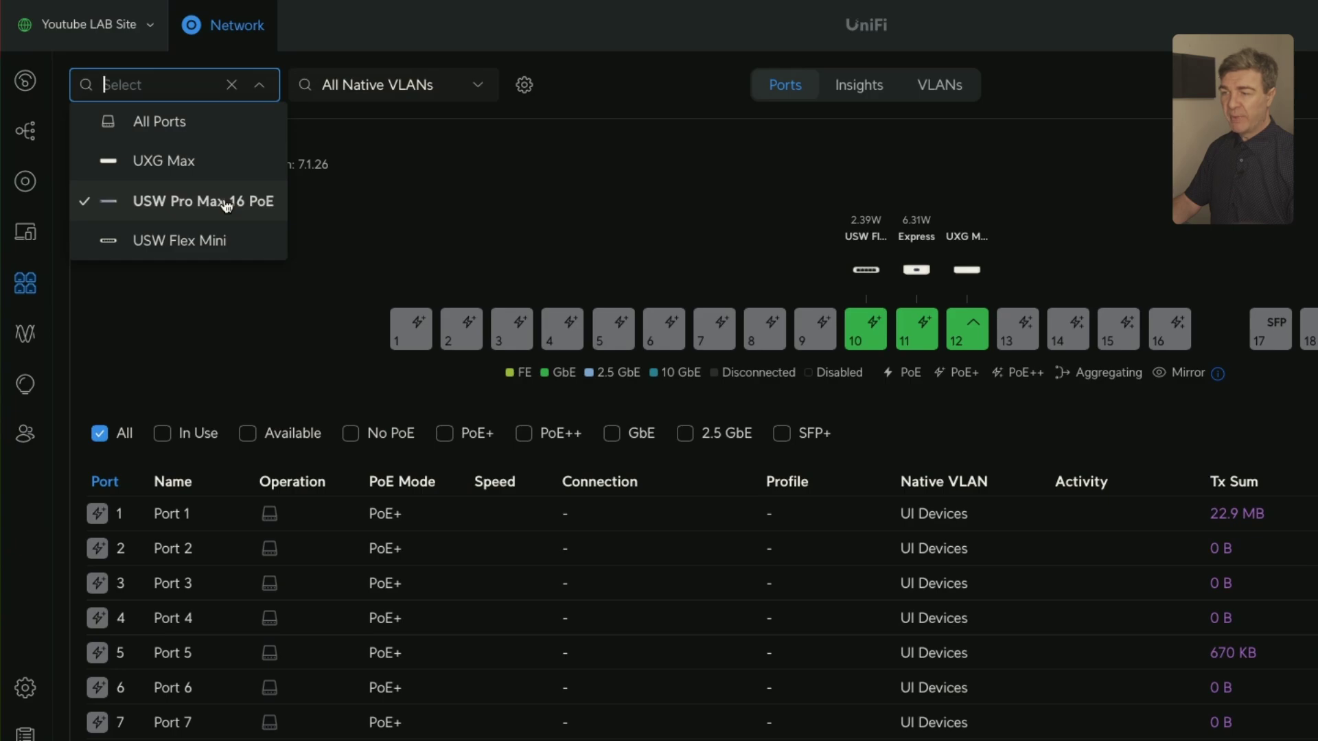
{"action": "left_click", "coordinate": [274, 302]}
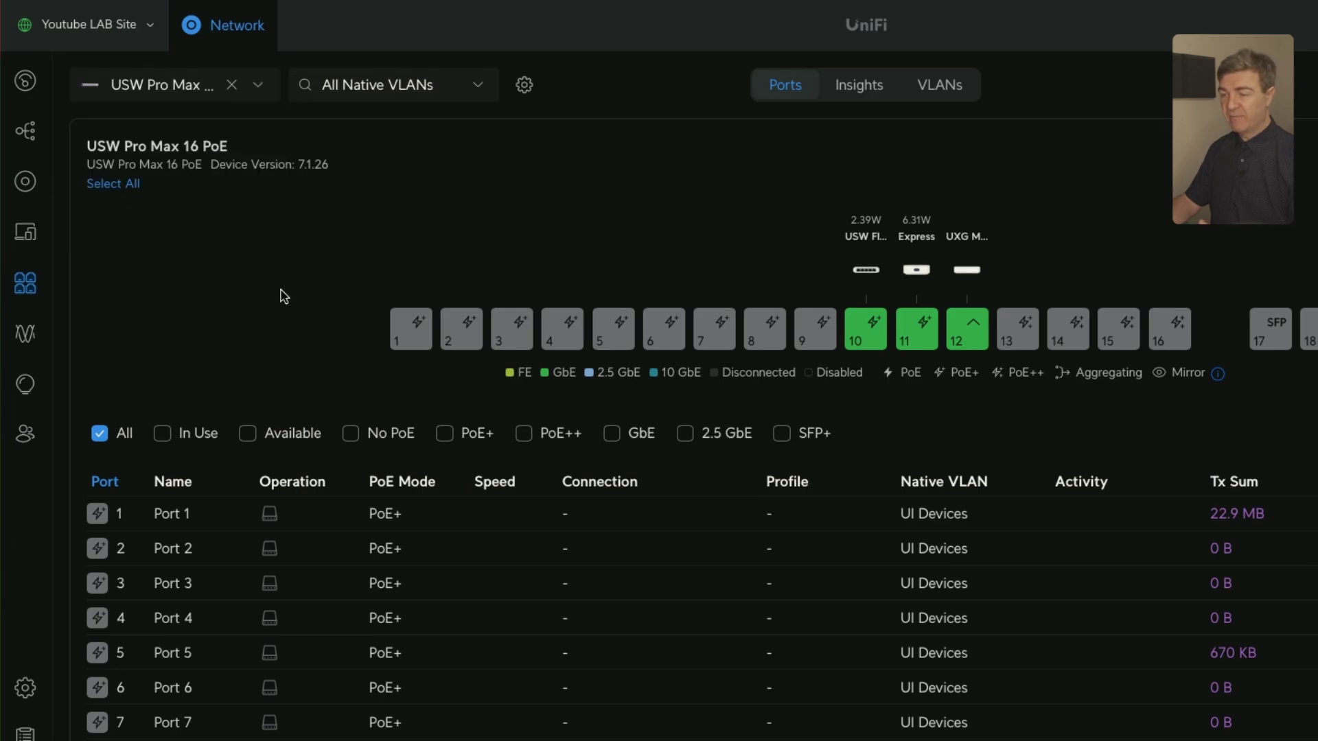
Assign port 1 of the switch to the DMZ (128) native network and set its tagged VLAN management to Block All.
{"action": "scroll", "coordinate": [280, 296], "scroll_direction": "down", "scroll_amount": 3}
{"action": "scroll", "coordinate": [284, 297], "scroll_direction": "down", "scroll_amount": 1}
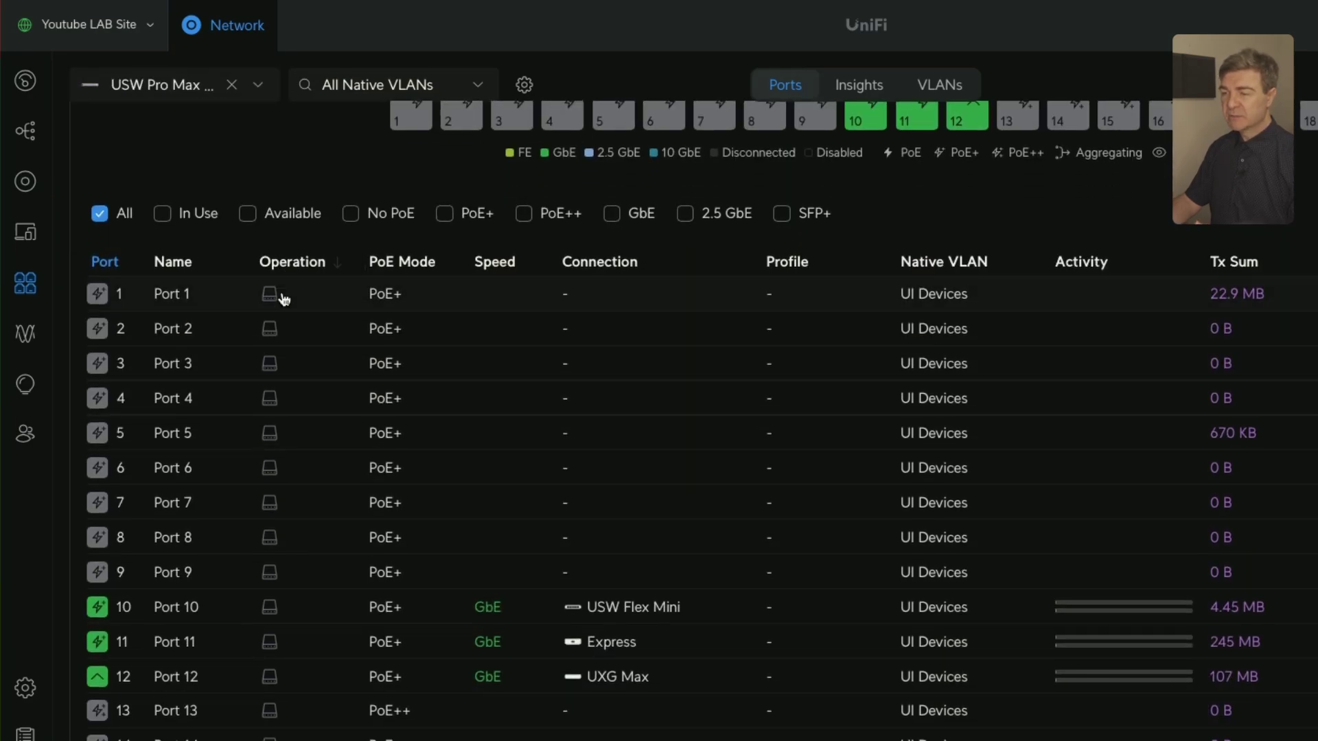
{"action": "left_click", "coordinate": [340, 305]}
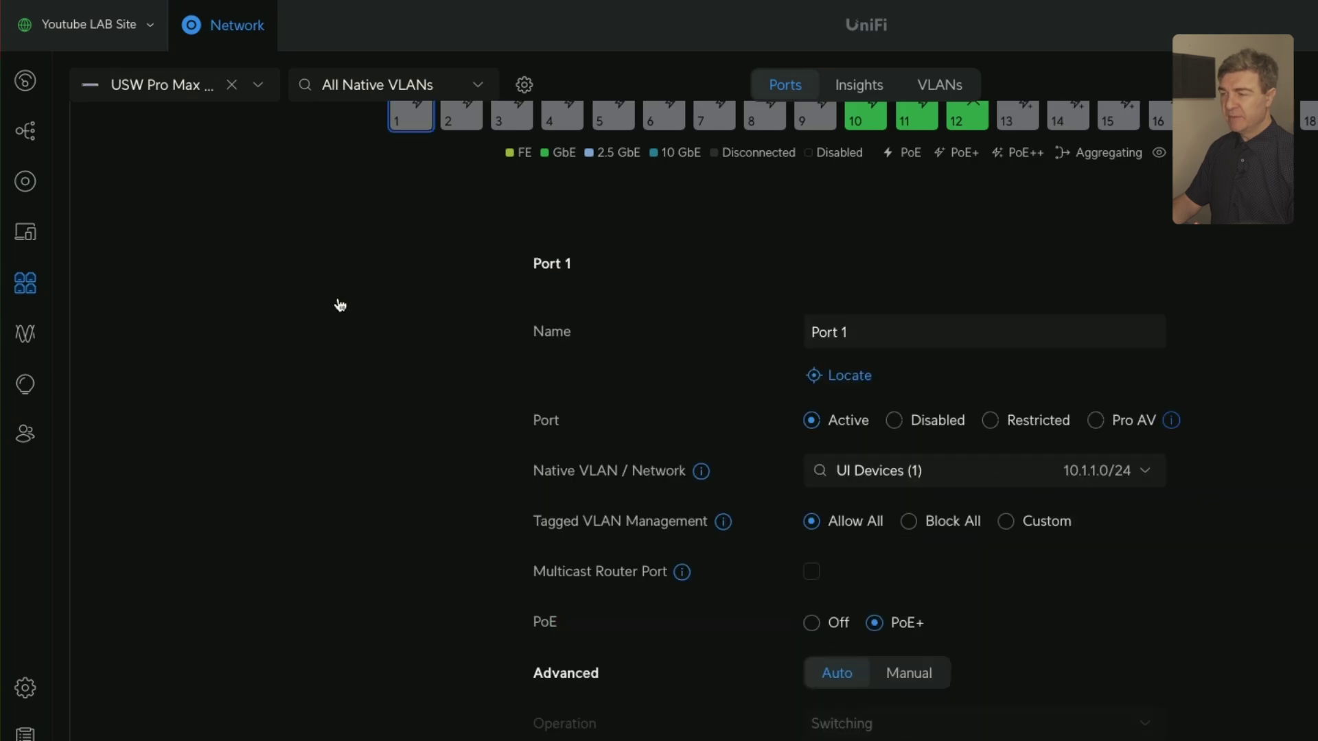
{"action": "left_click", "coordinate": [1085, 480]}
{"action": "scroll", "coordinate": [1058, 555], "scroll_direction": "down", "scroll_amount": 5}
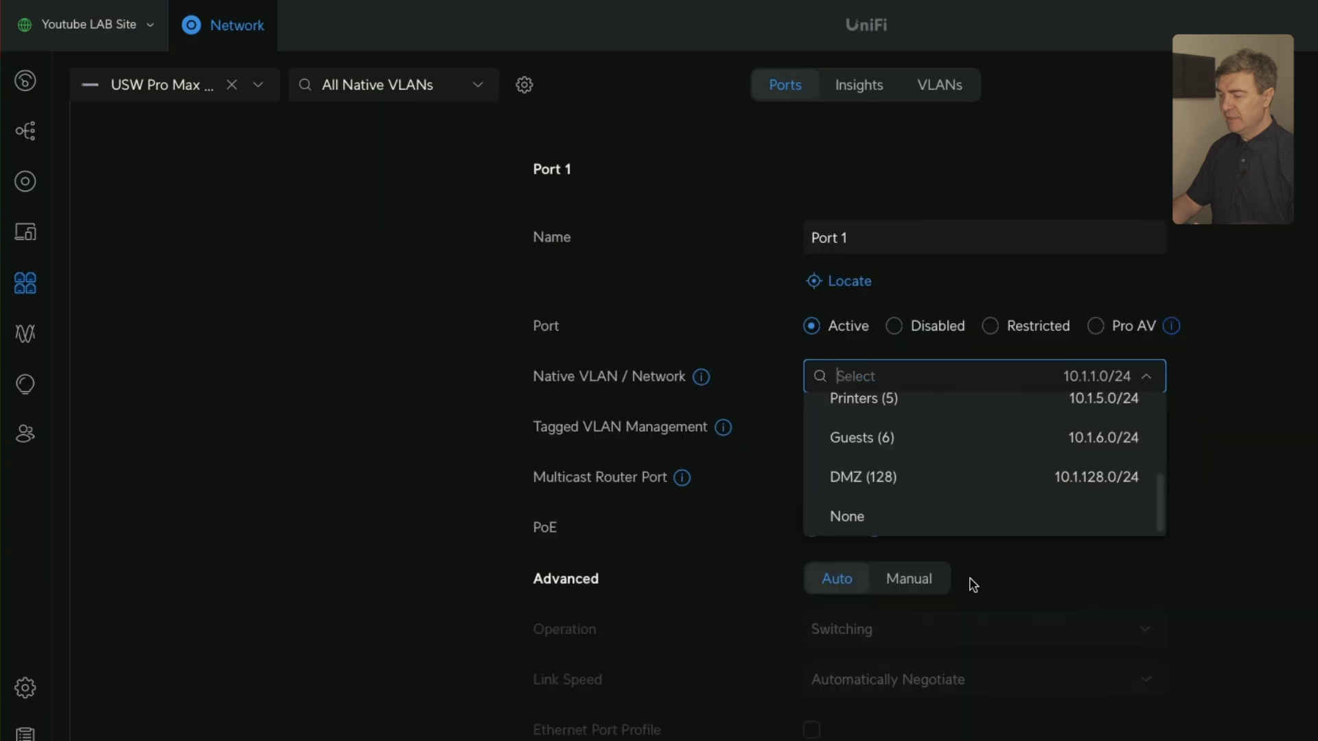
{"action": "left_click", "coordinate": [890, 492]}
{"action": "scroll", "coordinate": [1280, 453], "scroll_direction": "up", "scroll_amount": 2}
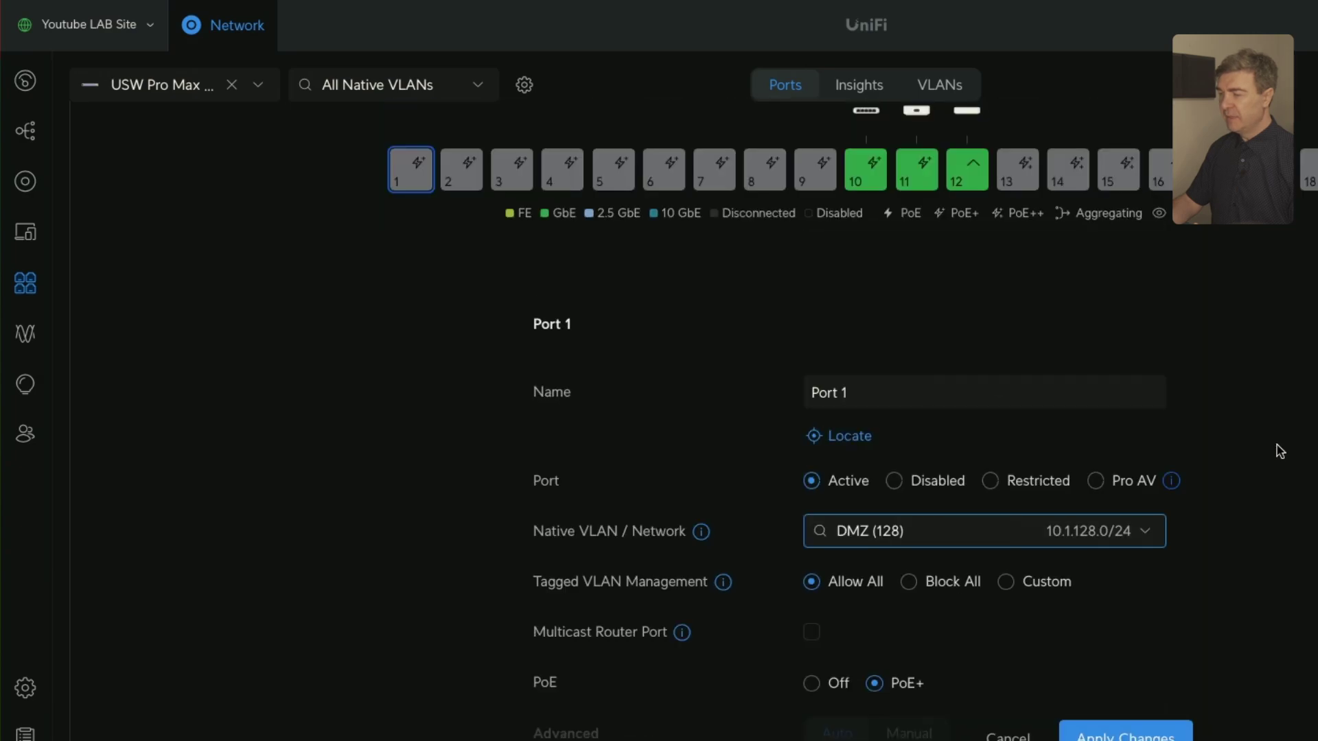
{"action": "left_click", "coordinate": [958, 587]}
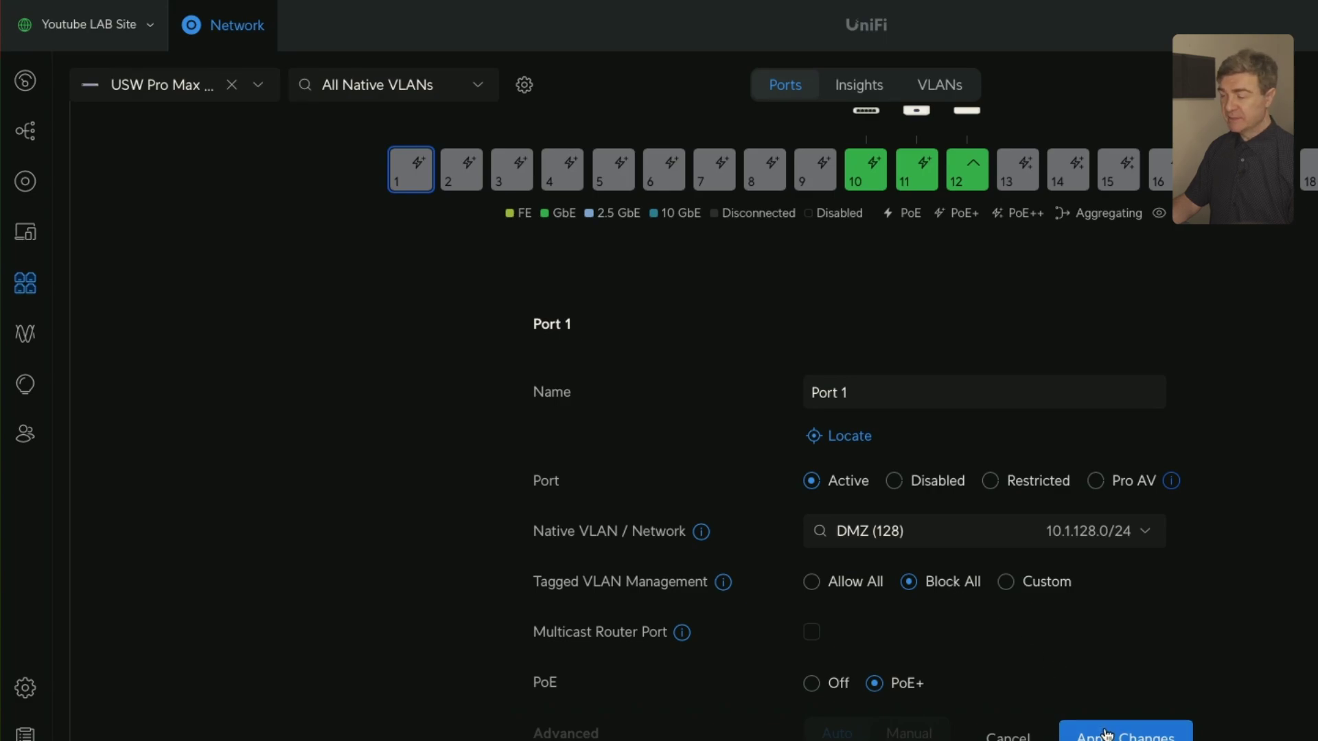
Rename port 1 to Mars and apply the port changes.
{"action": "left_click_drag", "start_coordinate": [926, 383], "coordinate": [723, 376]}
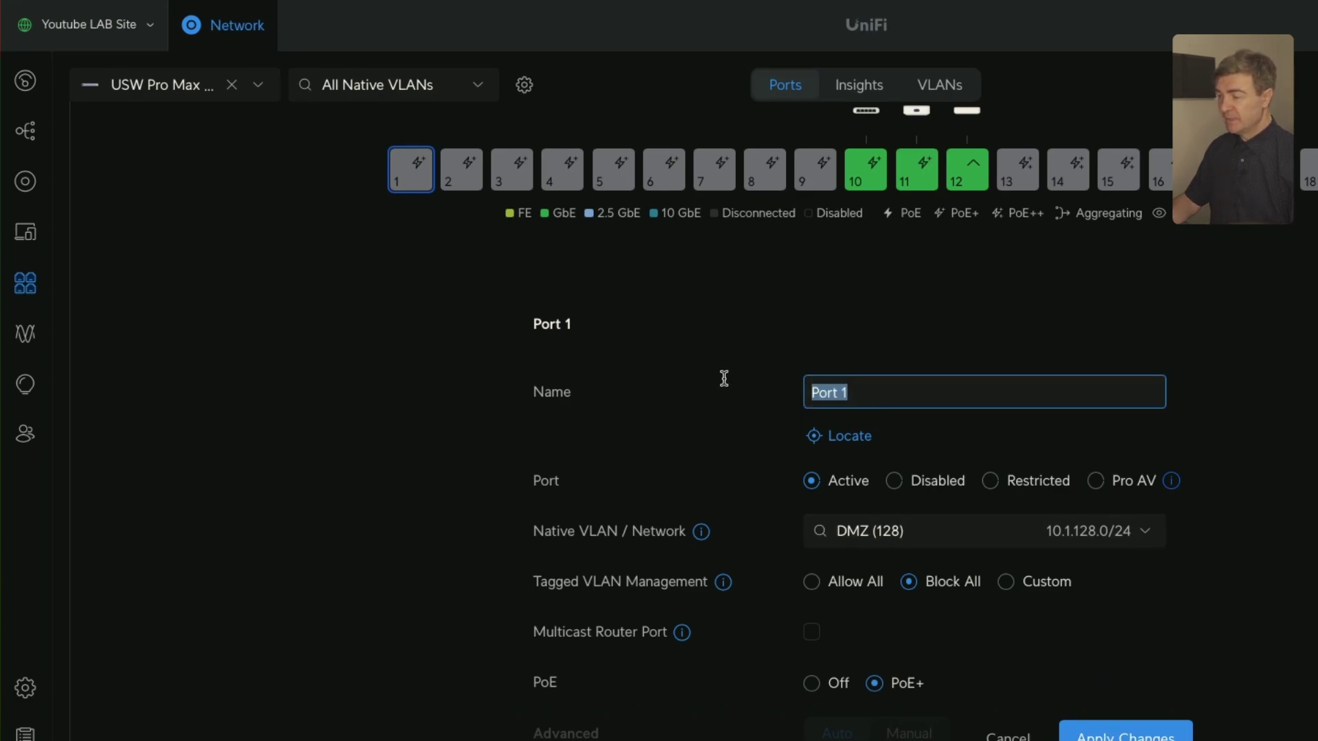
{"action": "type", "text": "Mars"}
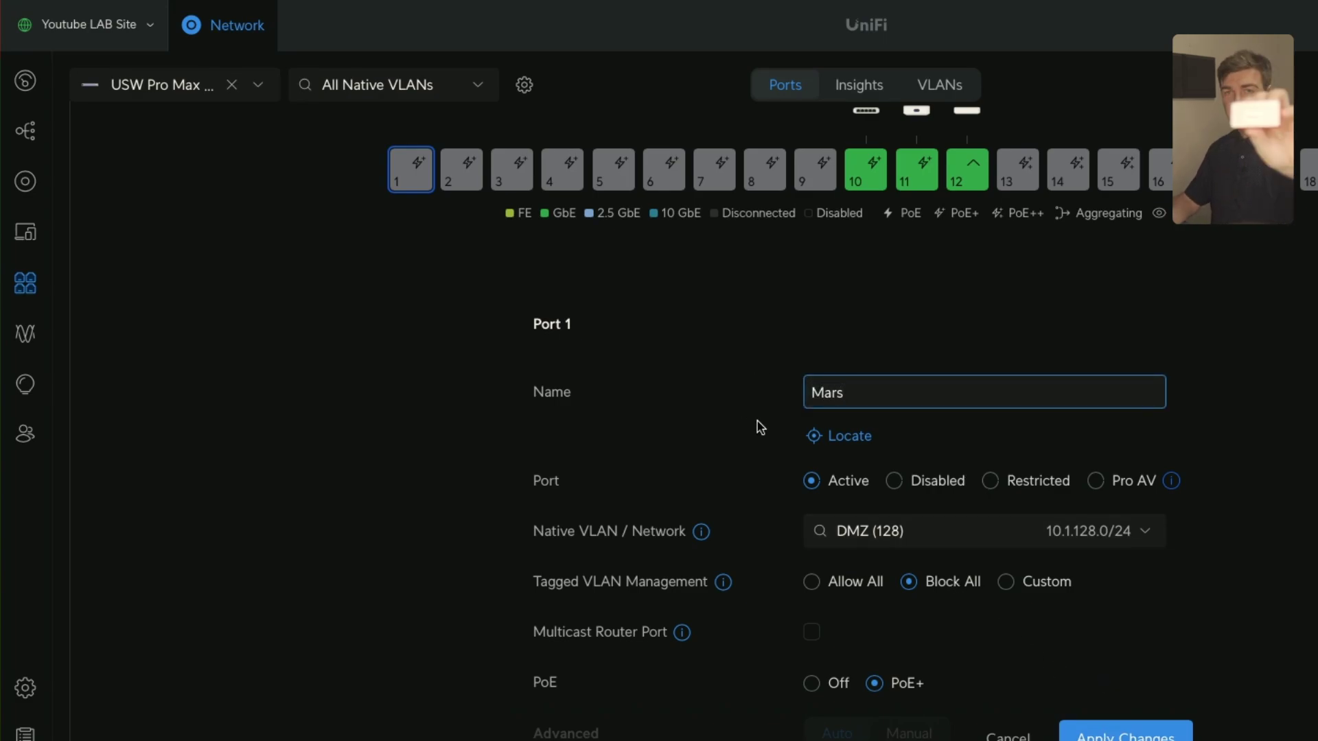
{"action": "scroll", "coordinate": [957, 678], "scroll_direction": "down", "scroll_amount": 1}
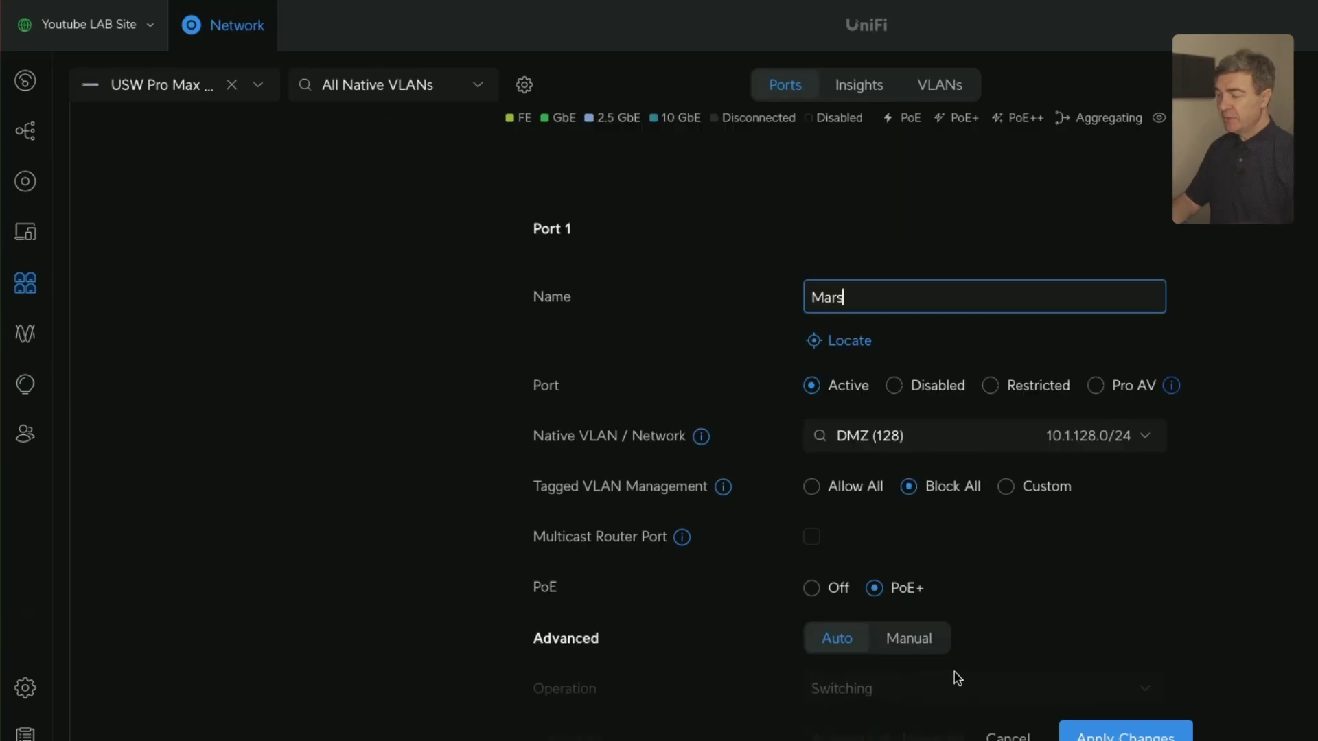
{"action": "left_click", "coordinate": [1130, 734]}
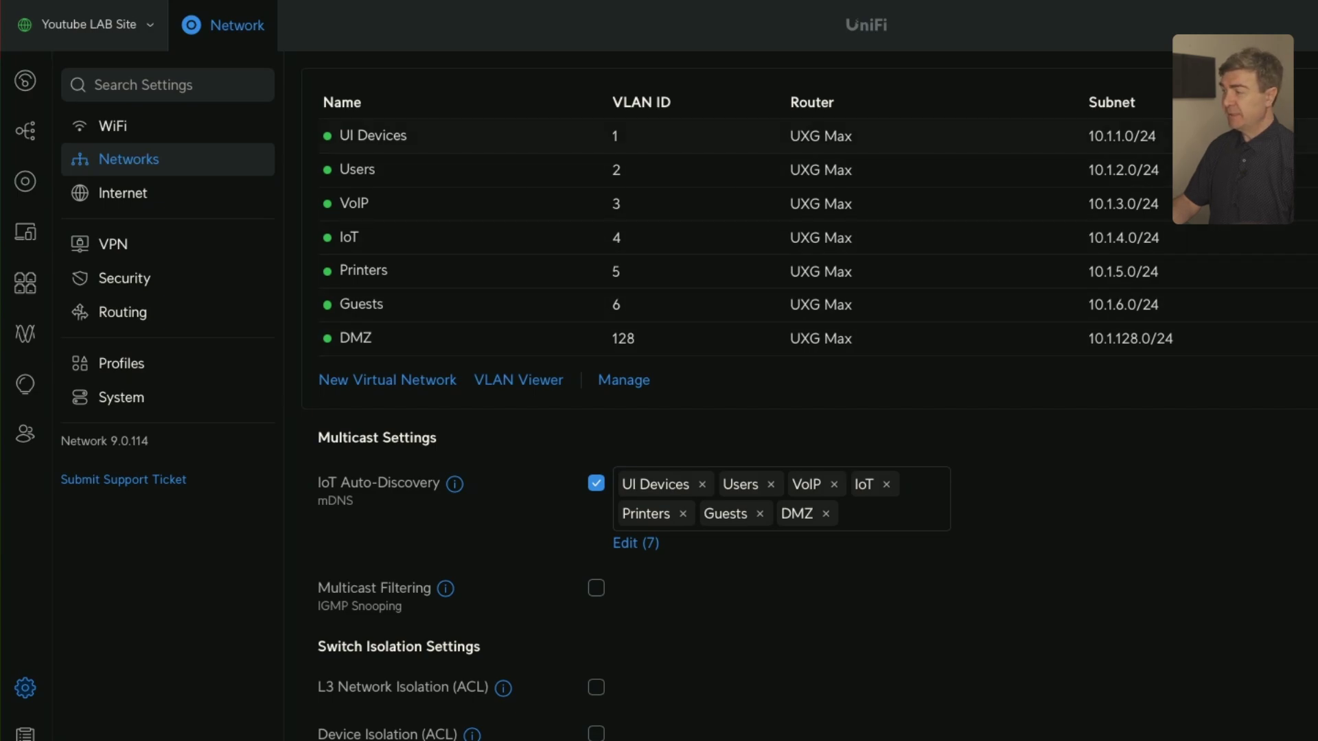
Look up the IP address of the mars host in the DMZ network's DHCP leases.
{"action": "left_click", "coordinate": [1308, 338]}
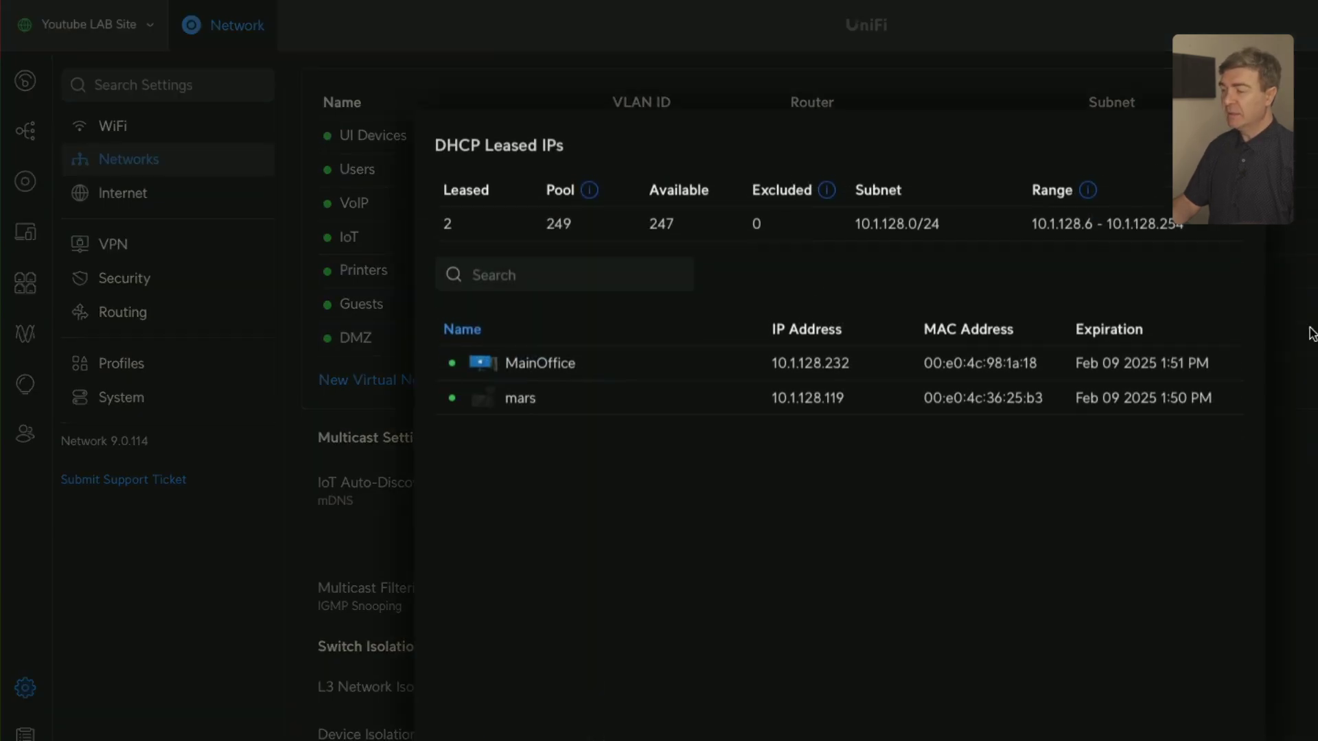
{"action": "left_click_drag", "start_coordinate": [768, 377], "coordinate": [845, 386]}
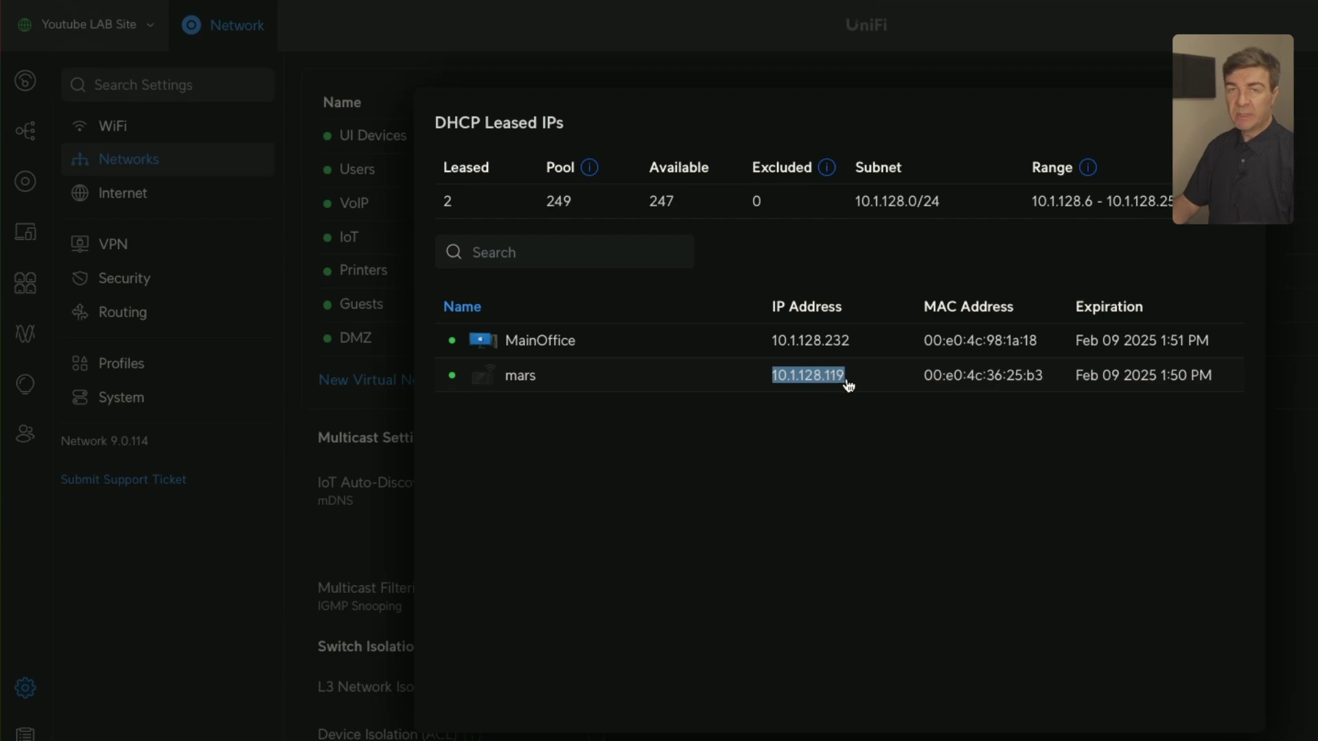
{"action": "key", "text": "Escape"}
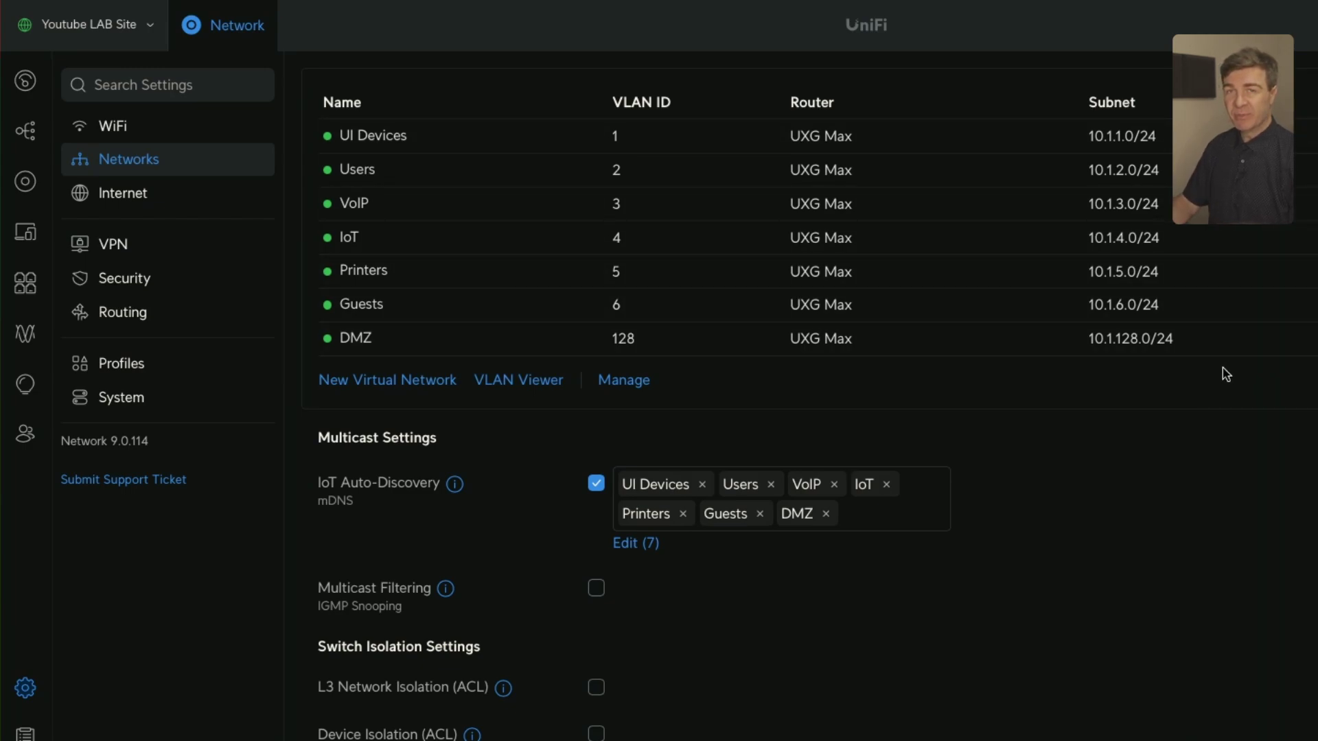
Start a new port forwarding entry in the routing settings and name it Publish DMZ.
{"action": "left_click", "coordinate": [202, 319]}
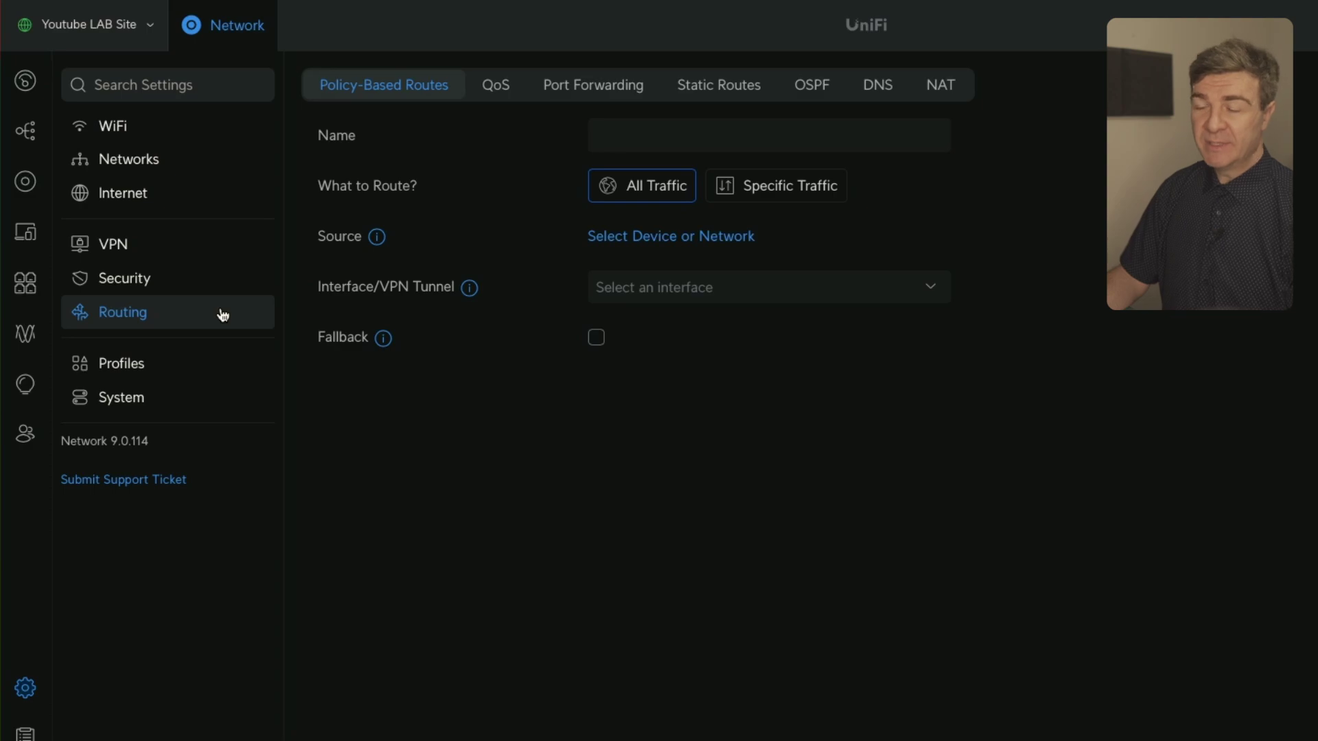
{"action": "left_click", "coordinate": [628, 89]}
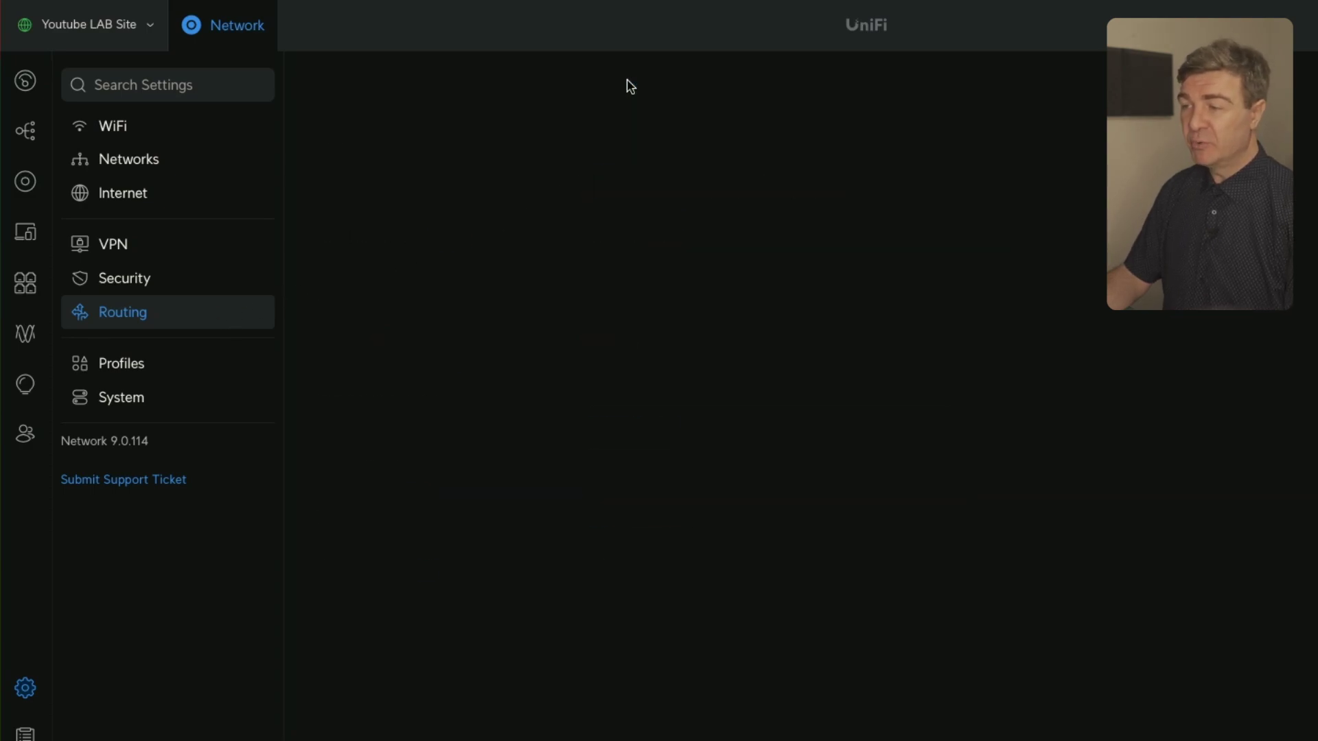
{"action": "left_click", "coordinate": [656, 136]}
{"action": "type", "text": "P"}
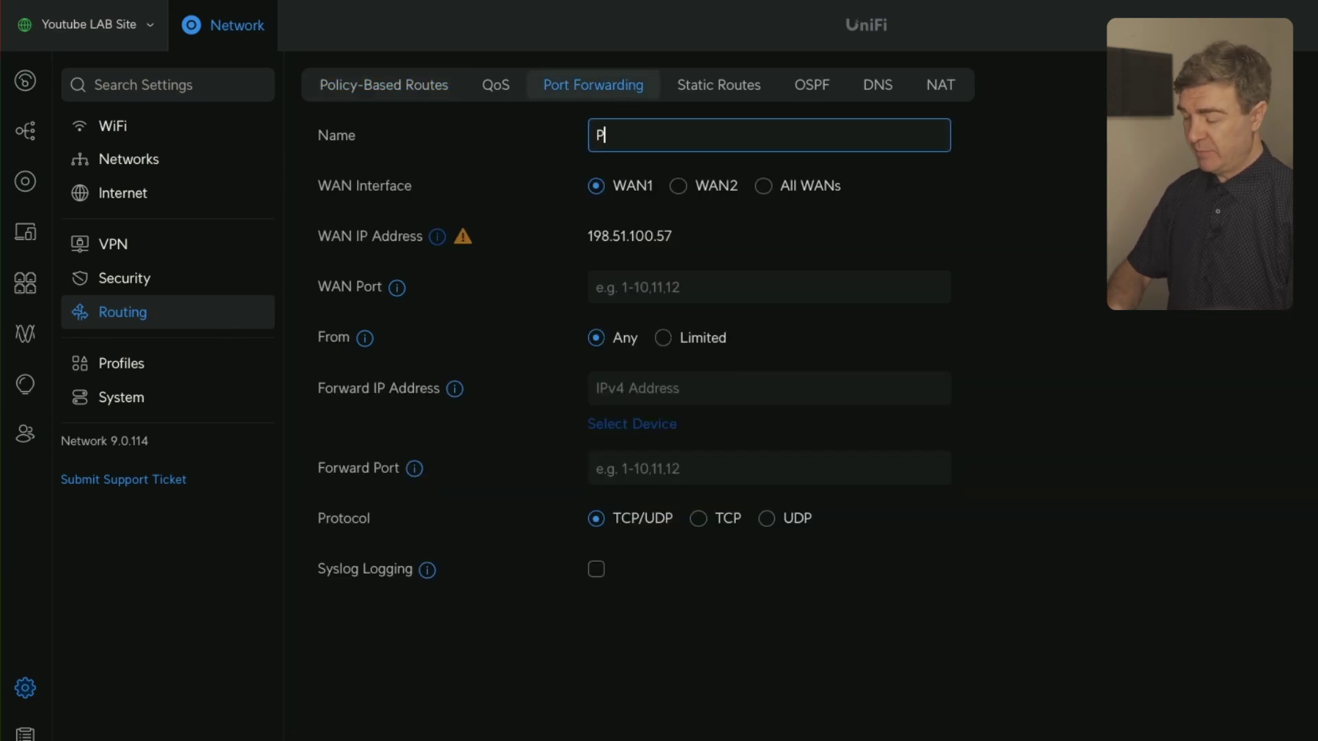
{"action": "type", "text": "ublish DMZ"}
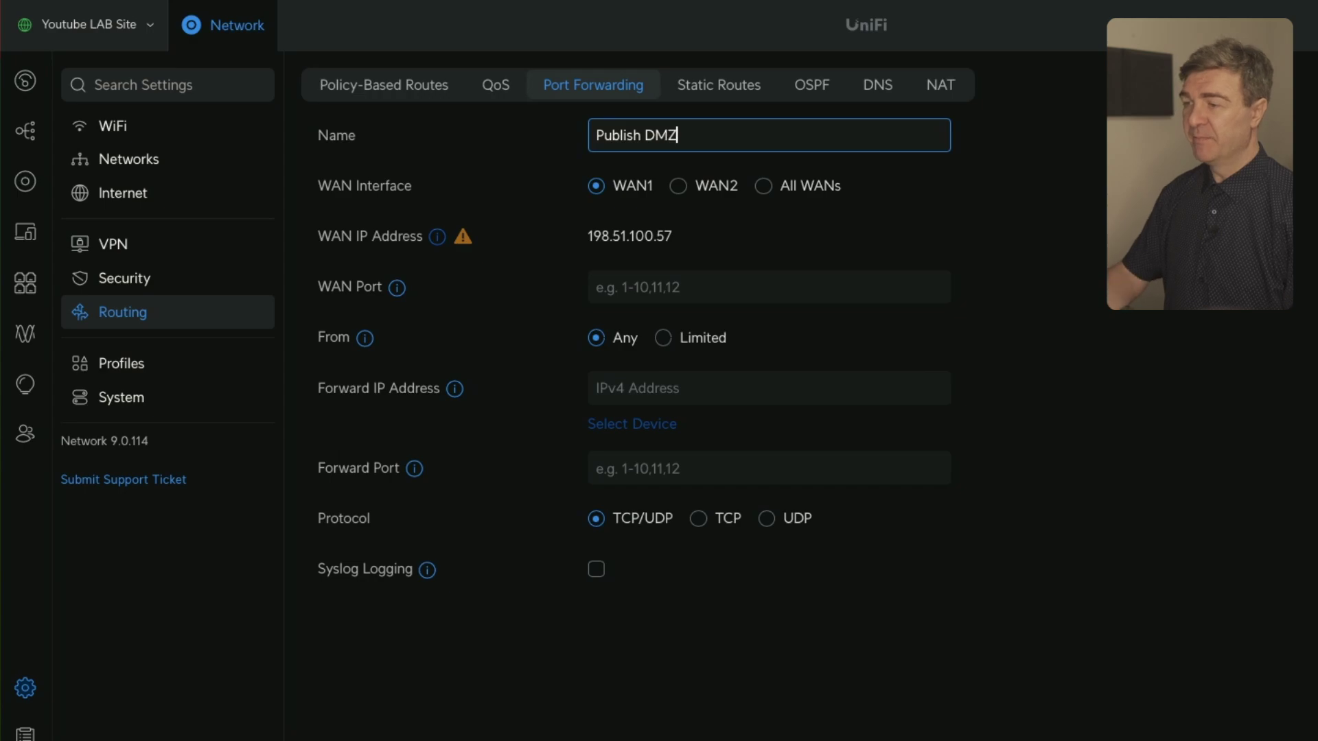
Set the port forward to the WAN1 interface with WAN port 80, accepting traffic from any source.
{"action": "left_click", "coordinate": [625, 199]}
{"action": "left_click", "coordinate": [715, 285]}
{"action": "type", "text": "80"}
{"action": "left_click", "coordinate": [659, 323]}
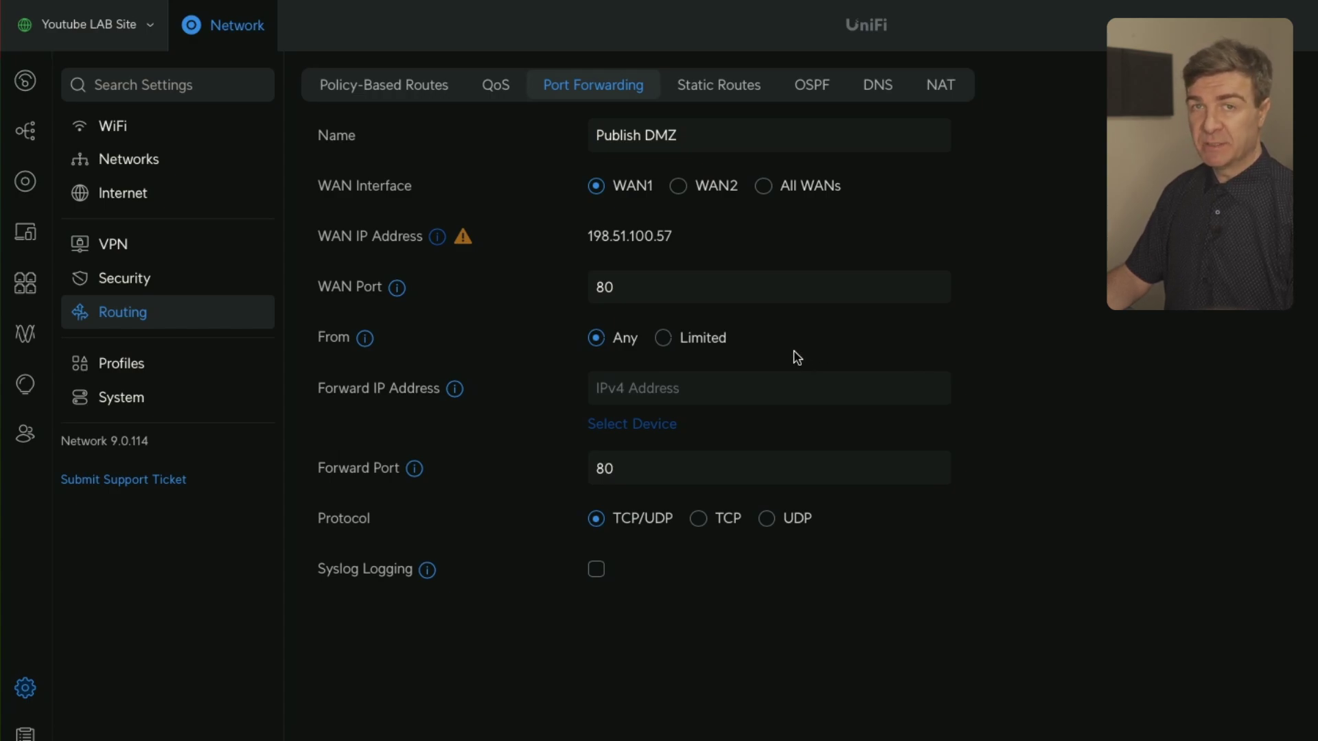
{"action": "left_click", "coordinate": [664, 338]}
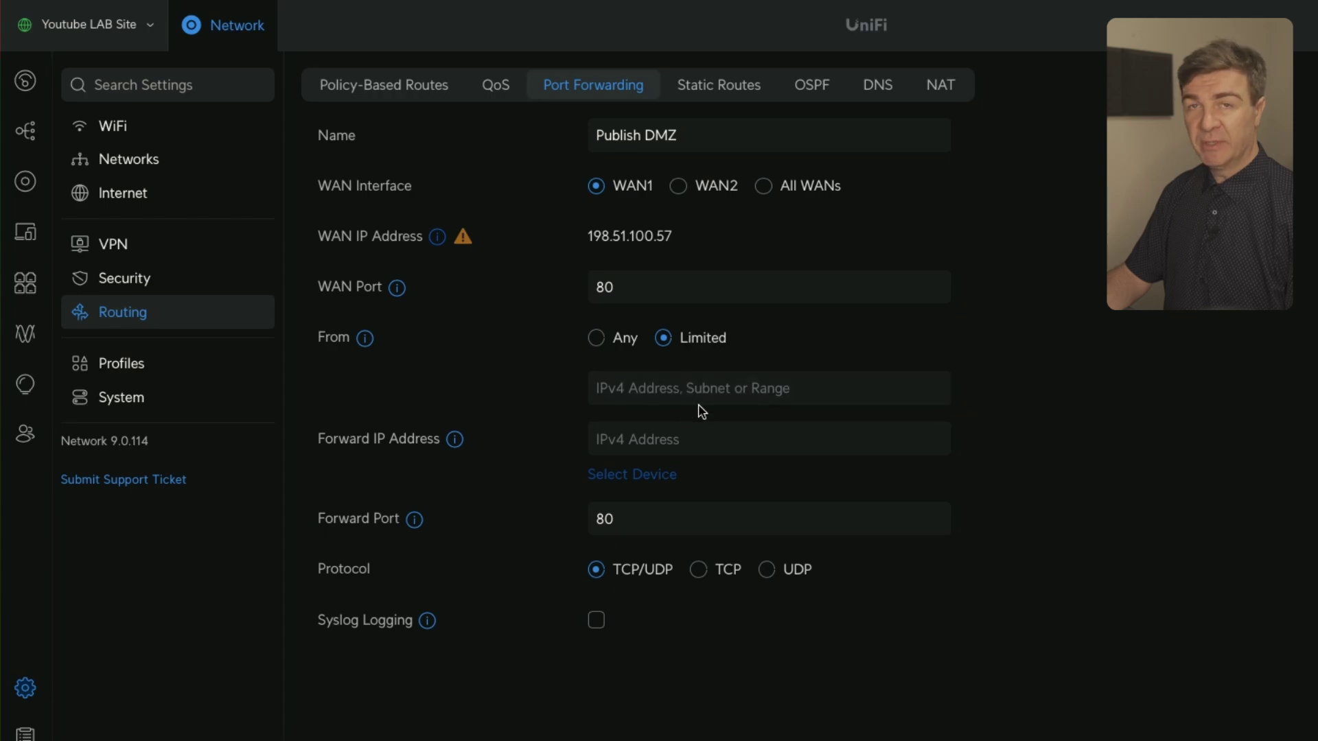
{"action": "left_click", "coordinate": [617, 340]}
{"action": "key", "text": "Tab"}
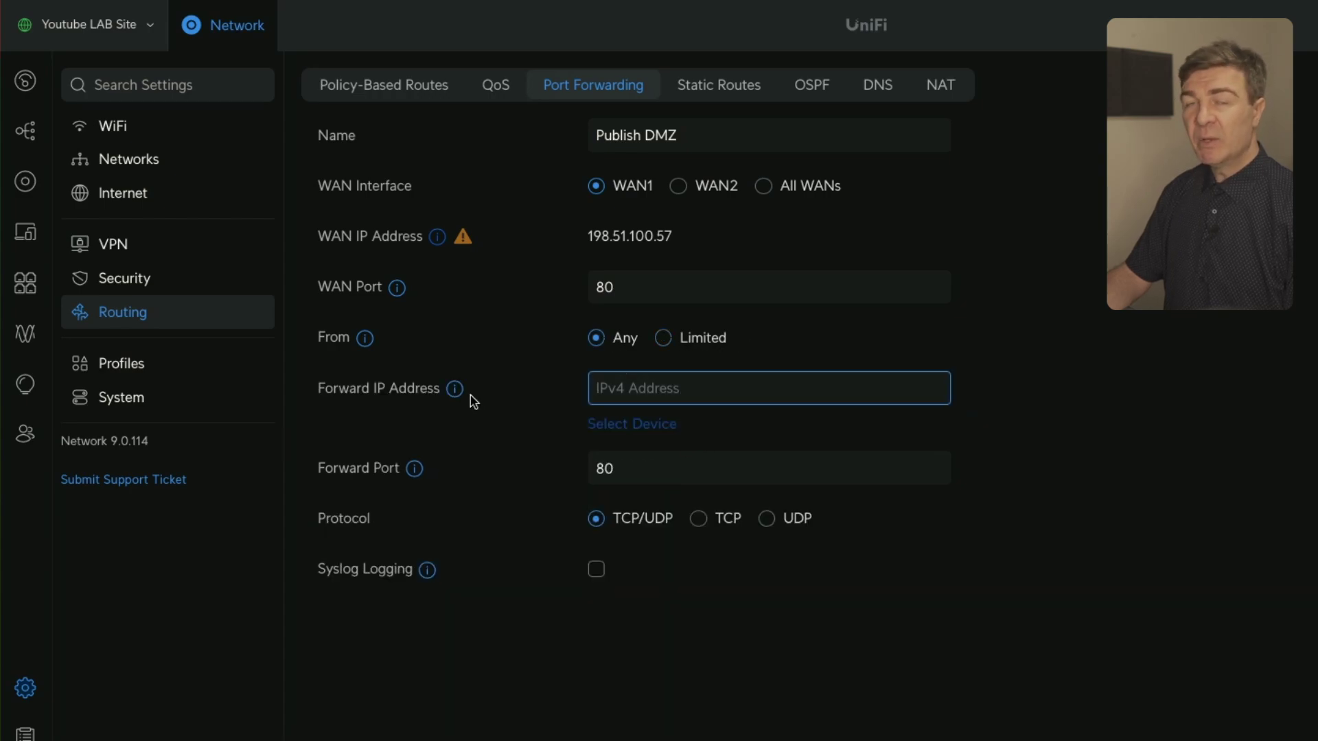
Set the forward IP address of the Publish DMZ entry to 10.1.128.119.
{"action": "left_click", "coordinate": [619, 424]}
{"action": "left_click", "coordinate": [629, 389]}
{"action": "type", "text": "10"}
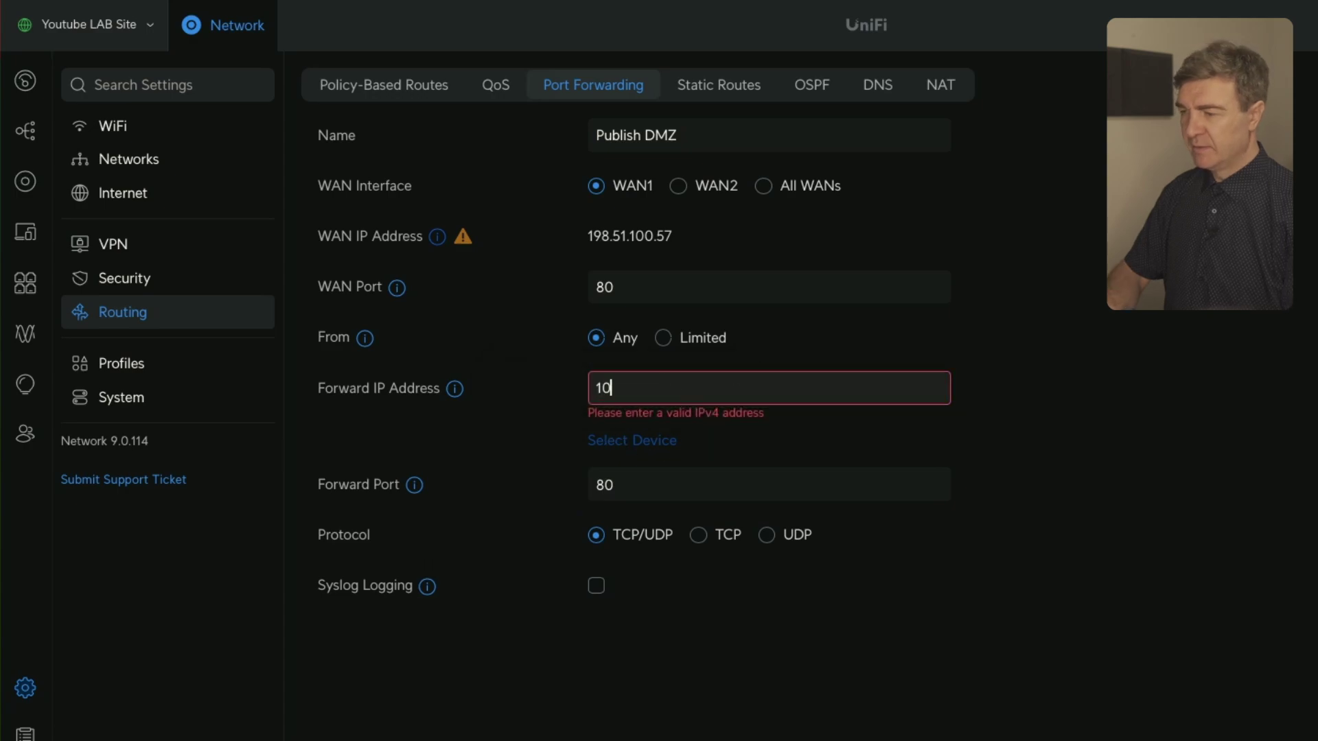
{"action": "type", "text": ".1.128.1"}
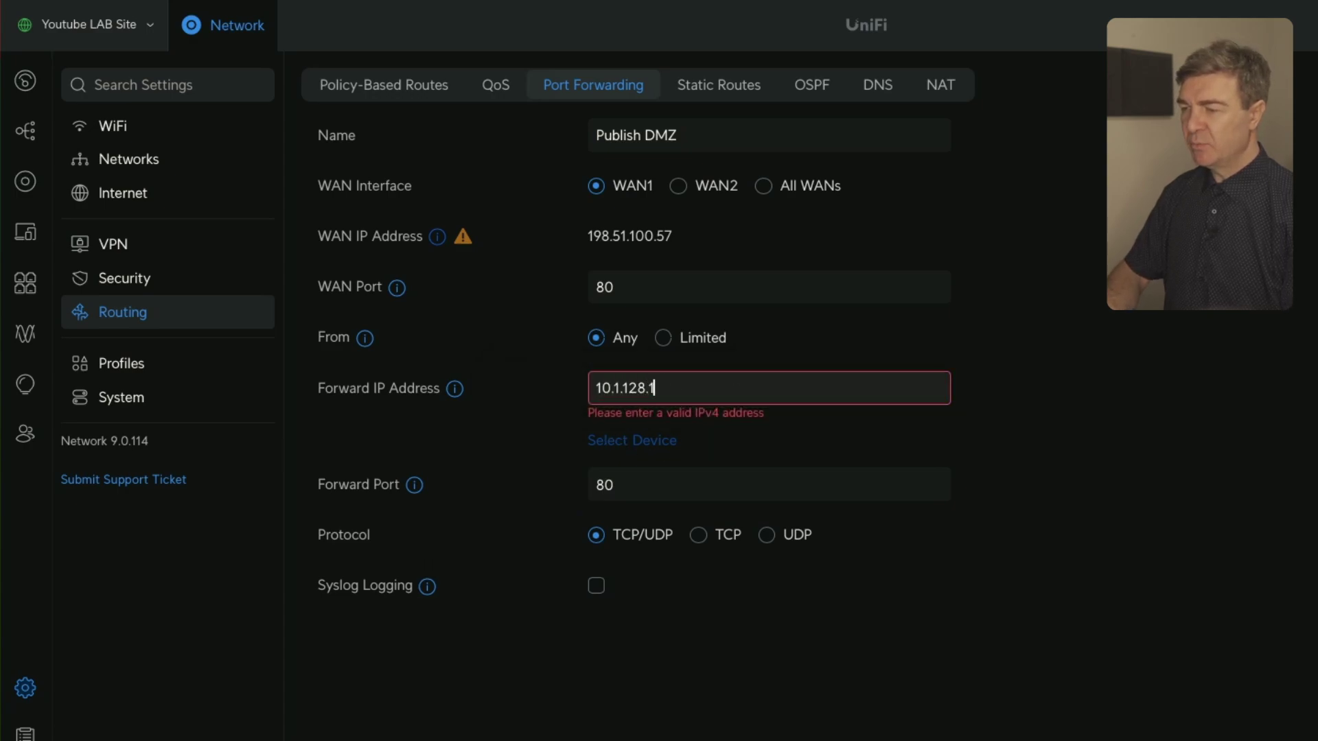
{"action": "type", "text": "19"}
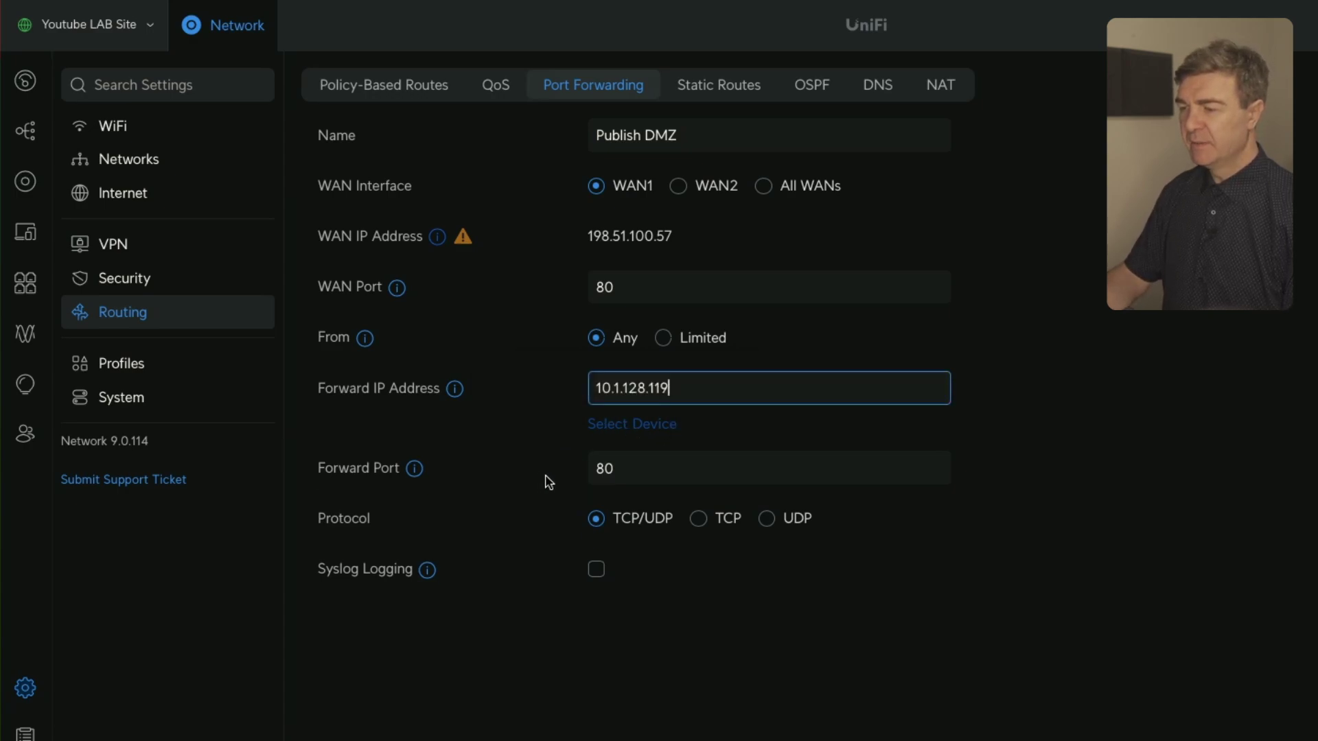
Restrict the port forward to TCP, enable syslog logging and add the entry.
{"action": "left_click", "coordinate": [626, 463]}
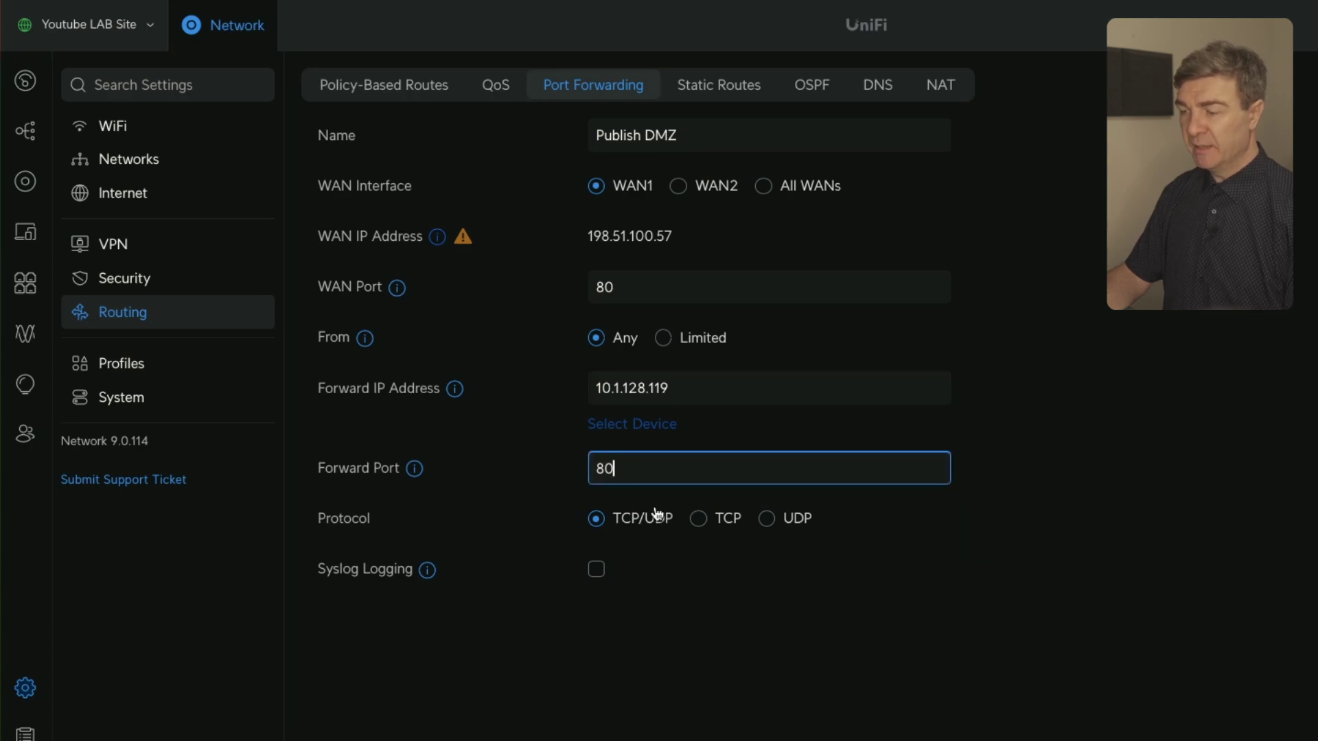
{"action": "left_click", "coordinate": [698, 519]}
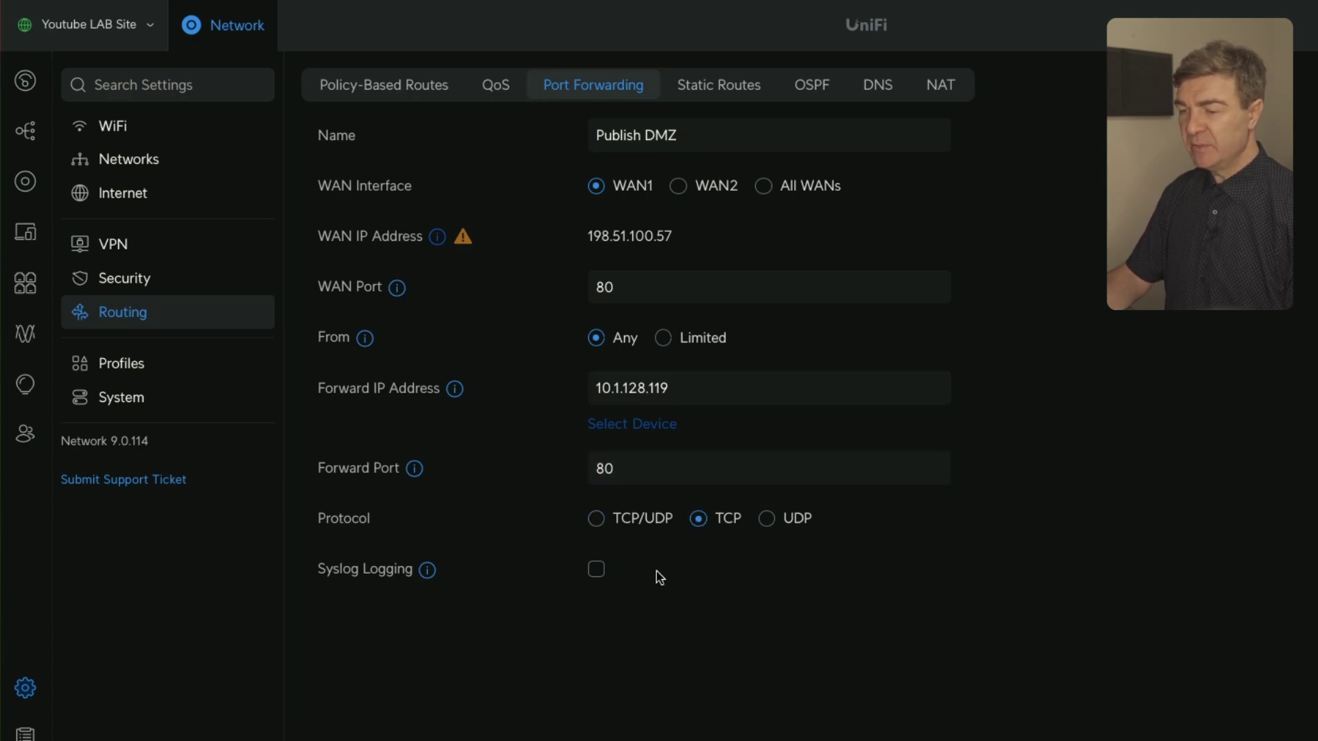
{"action": "left_click", "coordinate": [596, 570]}
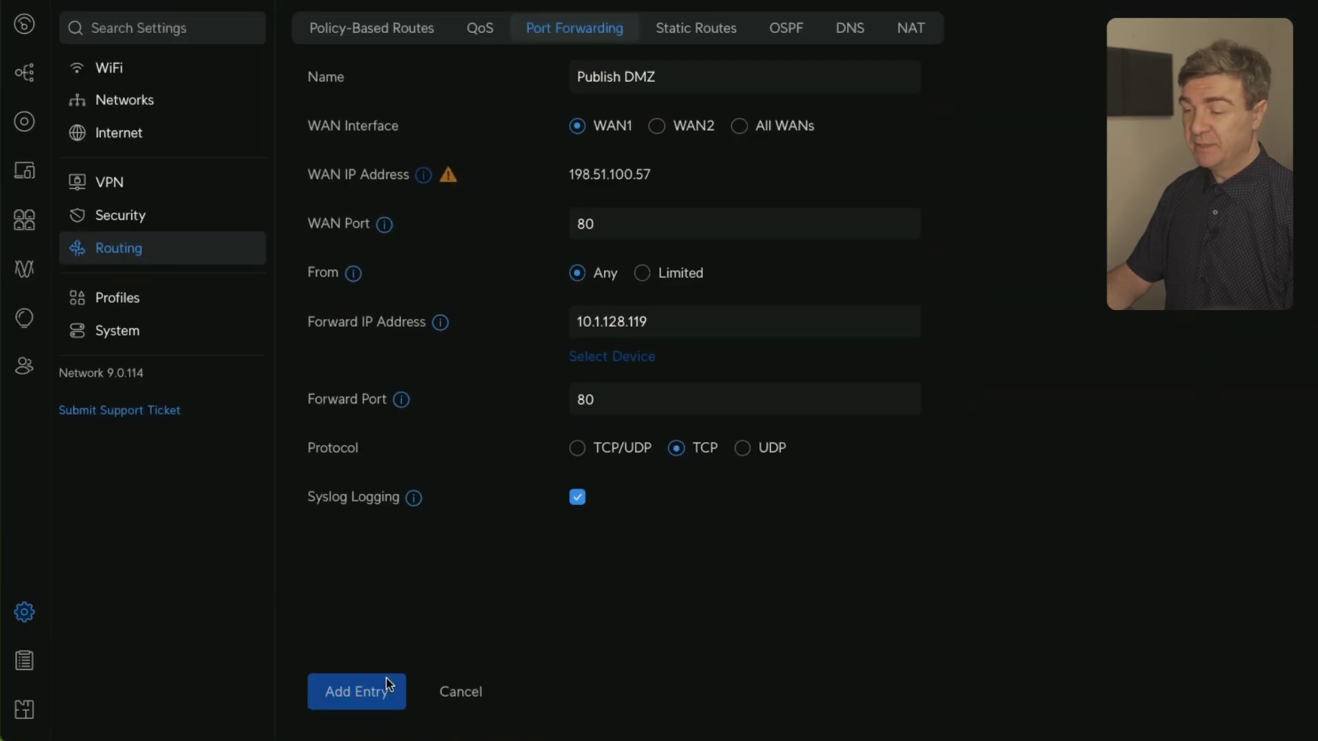
{"action": "left_click", "coordinate": [389, 684]}
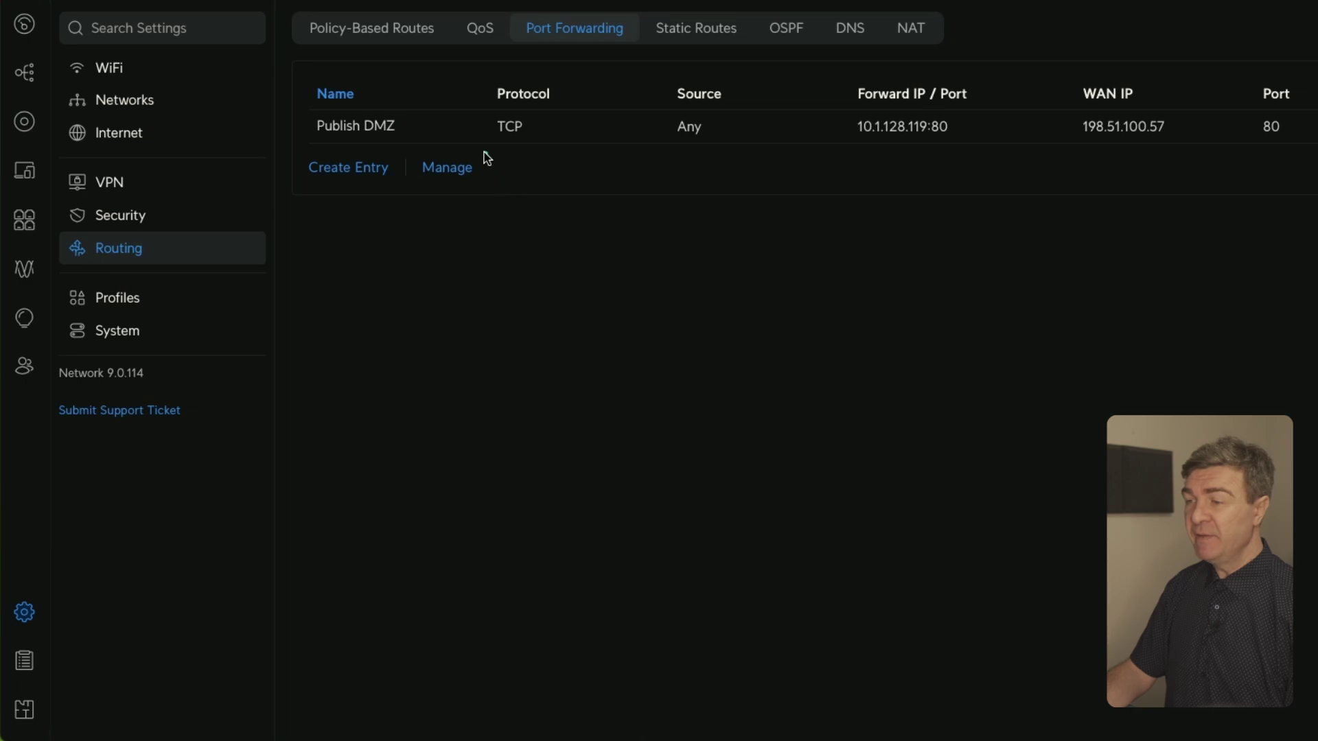
Review the Publish DMZ entry's protocol and source, and trace its WAN IP and port to the forward address.
{"action": "left_click_drag", "start_coordinate": [478, 149], "coordinate": [542, 146]}
{"action": "mouse_move", "coordinate": [719, 151]}
{"action": "left_mouse_down"}
{"action": "mouse_move", "coordinate": [665, 80]}
{"action": "mouse_move", "coordinate": [739, 117]}
{"action": "left_mouse_up"}
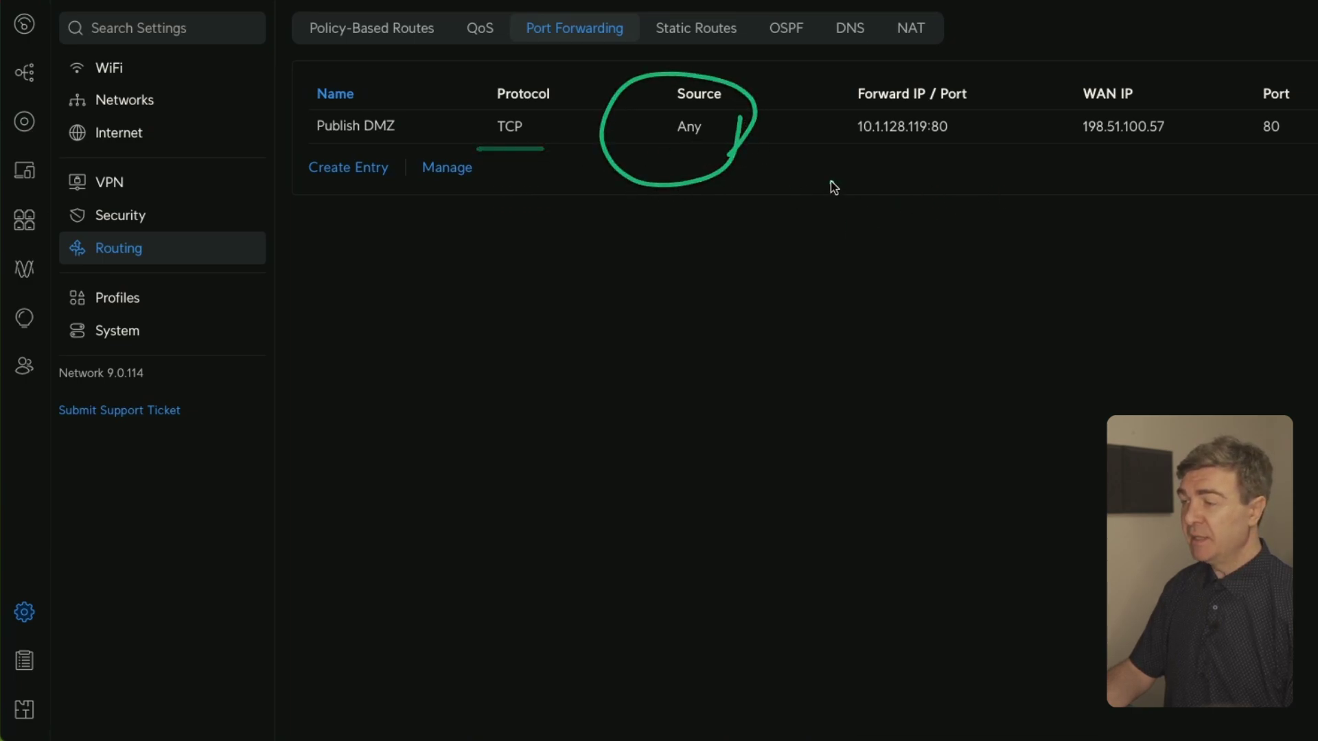
{"action": "mouse_move", "coordinate": [1042, 160]}
{"action": "left_mouse_down"}
{"action": "mouse_move", "coordinate": [1136, 160]}
{"action": "mouse_move", "coordinate": [1126, 77]}
{"action": "mouse_move", "coordinate": [1040, 161]}
{"action": "mouse_move", "coordinate": [1119, 153]}
{"action": "left_mouse_up"}
{"action": "mouse_move", "coordinate": [1311, 65]}
{"action": "left_mouse_down"}
{"action": "mouse_move", "coordinate": [1256, 81]}
{"action": "mouse_move", "coordinate": [1310, 150]}
{"action": "mouse_move", "coordinate": [1194, 35]}
{"action": "mouse_move", "coordinate": [1007, 64]}
{"action": "mouse_move", "coordinate": [954, 99]}
{"action": "left_mouse_up"}
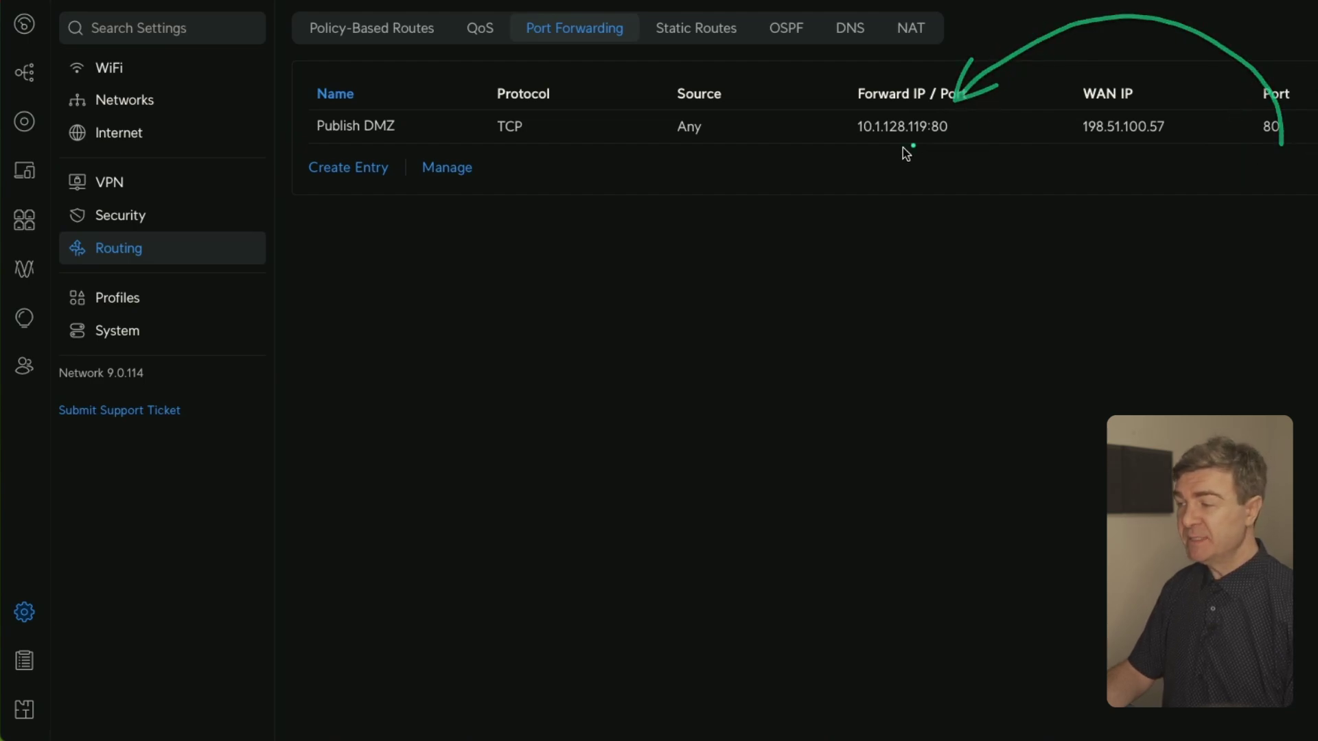
{"action": "mouse_move", "coordinate": [810, 156]}
{"action": "left_mouse_down"}
{"action": "mouse_move", "coordinate": [997, 148]}
{"action": "mouse_move", "coordinate": [878, 112]}
{"action": "mouse_move", "coordinate": [823, 154]}
{"action": "left_mouse_up"}
{"action": "left_click_drag", "start_coordinate": [920, 139], "coordinate": [951, 139]}
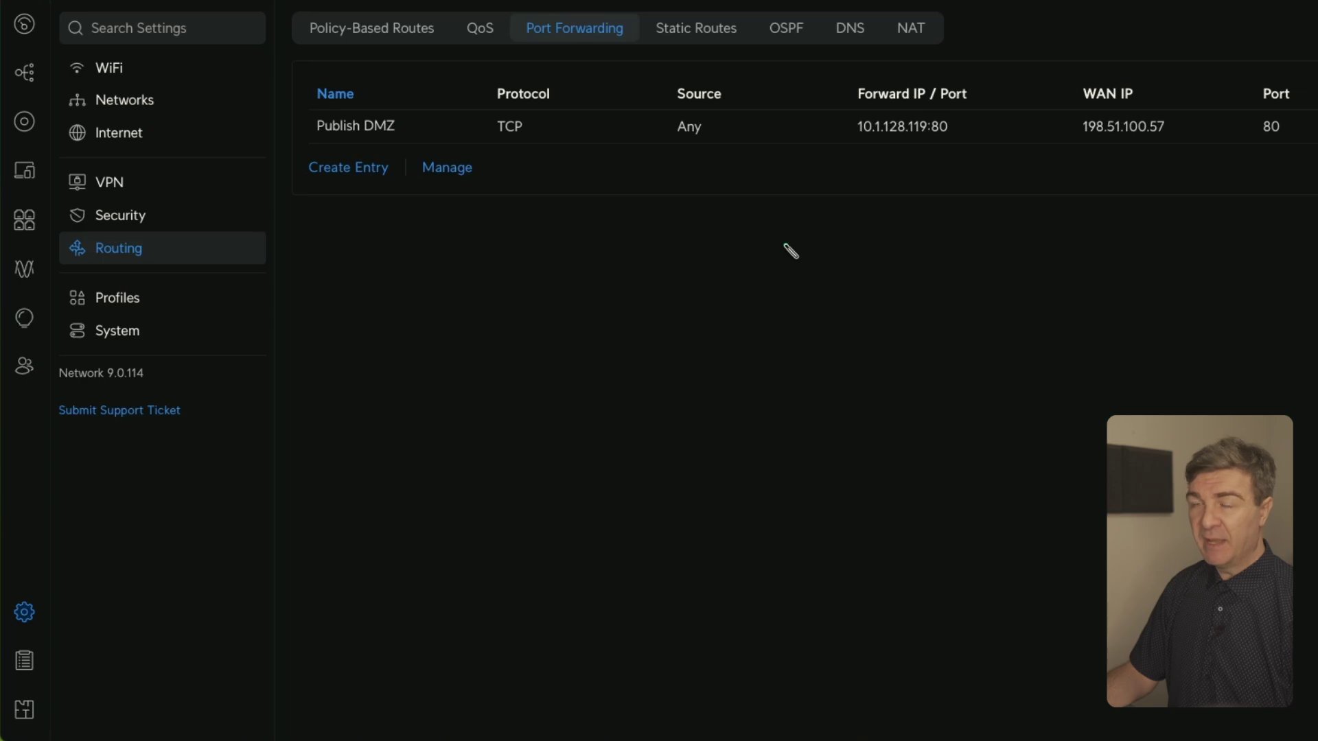
Filter the firewall zone matrix to External source and DMZ destination, and examine the listed policies for the Publish DMZ port forward.
{"action": "left_click", "coordinate": [163, 219]}
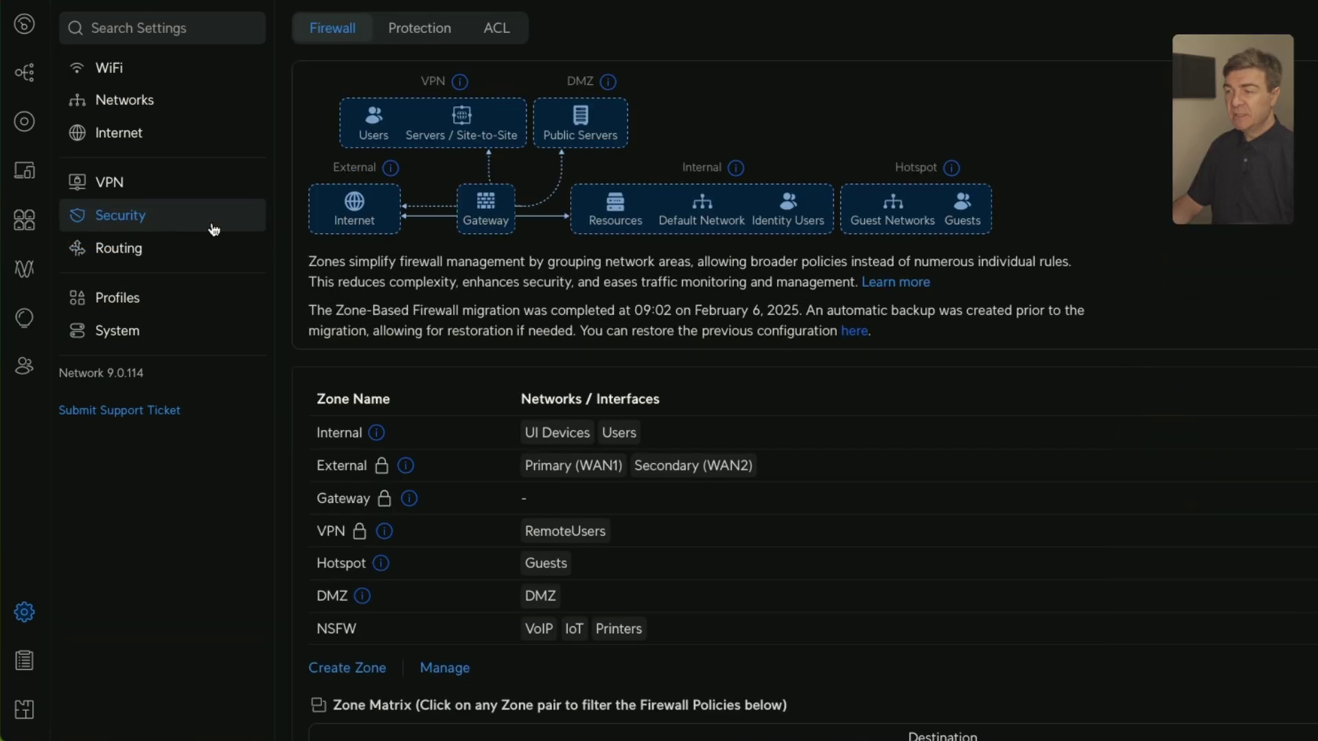
{"action": "scroll", "coordinate": [678, 288], "scroll_direction": "down", "scroll_amount": 5}
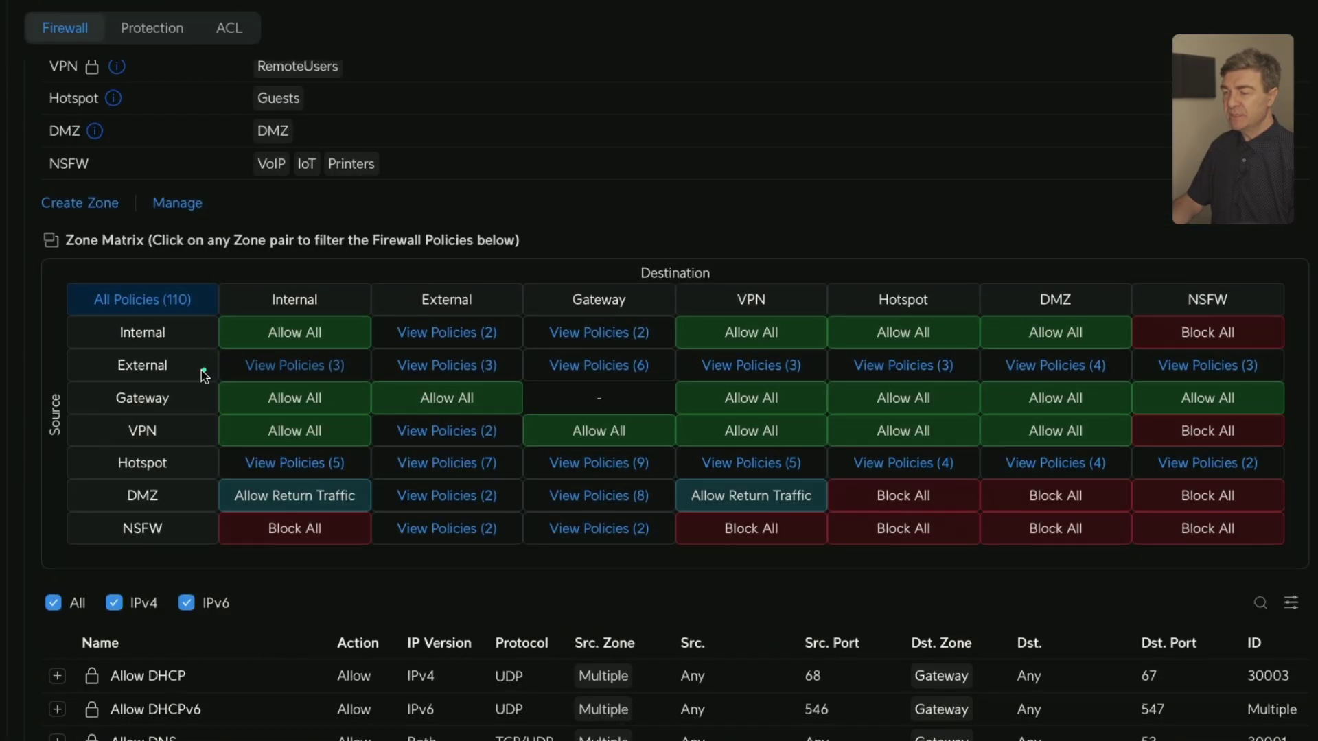
{"action": "mouse_move", "coordinate": [468, 373]}
{"action": "left_mouse_down"}
{"action": "mouse_move", "coordinate": [398, 384]}
{"action": "mouse_move", "coordinate": [461, 379]}
{"action": "left_mouse_up"}
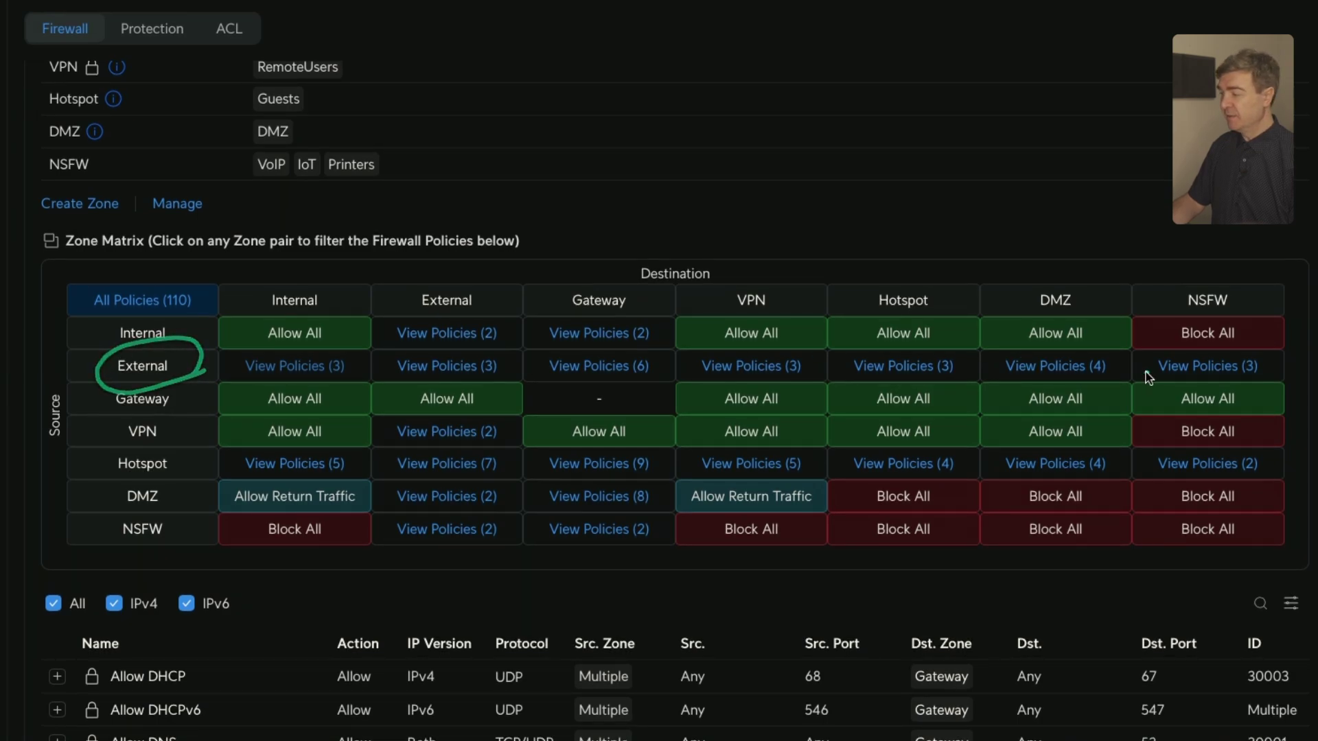
{"action": "mouse_move", "coordinate": [1148, 377]}
{"action": "left_mouse_down"}
{"action": "mouse_move", "coordinate": [954, 393]}
{"action": "mouse_move", "coordinate": [1004, 353]}
{"action": "mouse_move", "coordinate": [1129, 362]}
{"action": "mouse_move", "coordinate": [1131, 385]}
{"action": "left_mouse_up"}
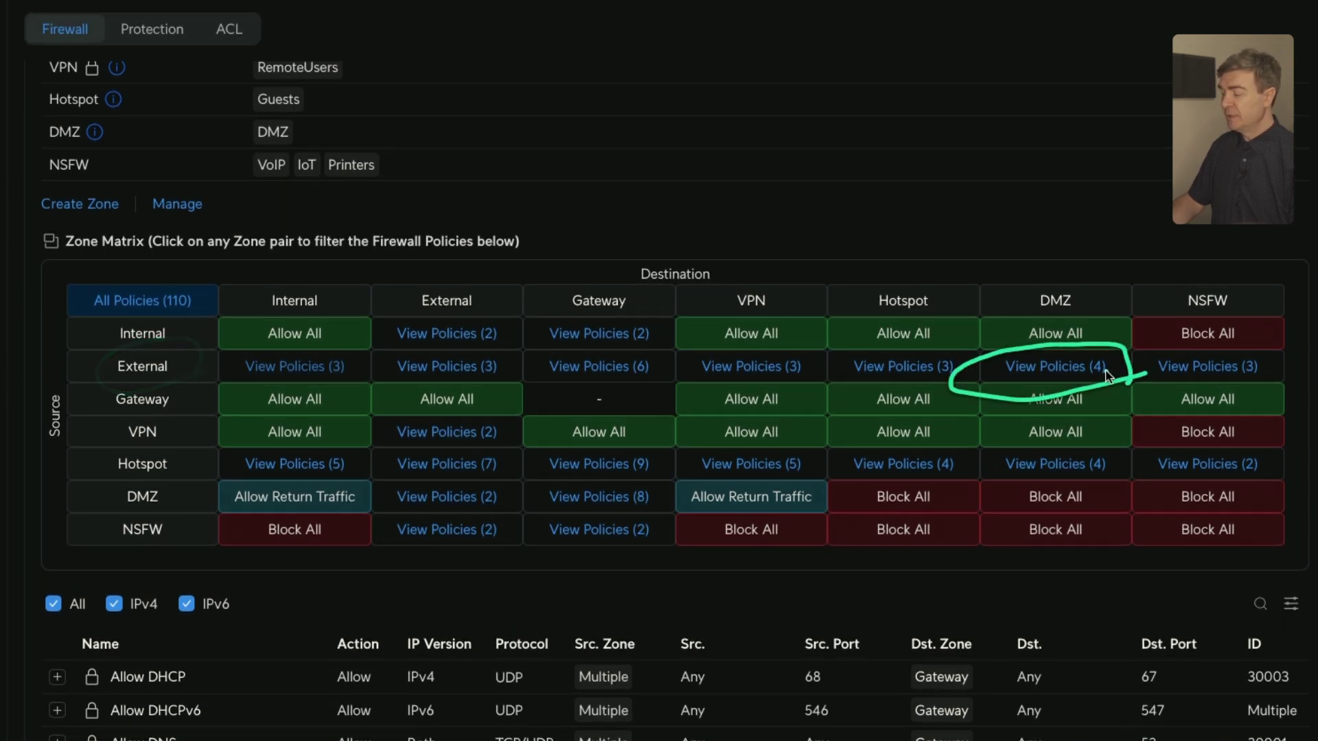
{"action": "left_click", "coordinate": [1083, 372]}
{"action": "scroll", "coordinate": [66, 489], "scroll_direction": "down", "scroll_amount": 1}
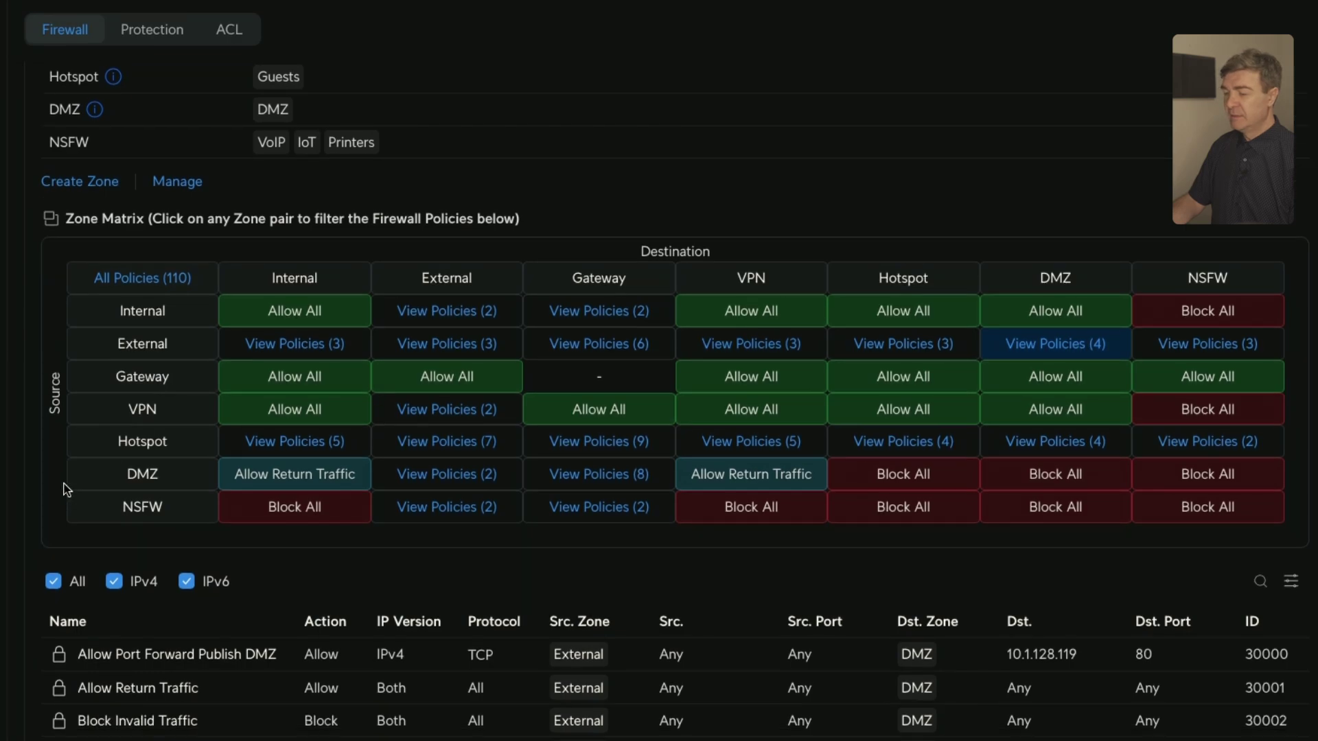
{"action": "scroll", "coordinate": [67, 488], "scroll_direction": "down", "scroll_amount": 4}
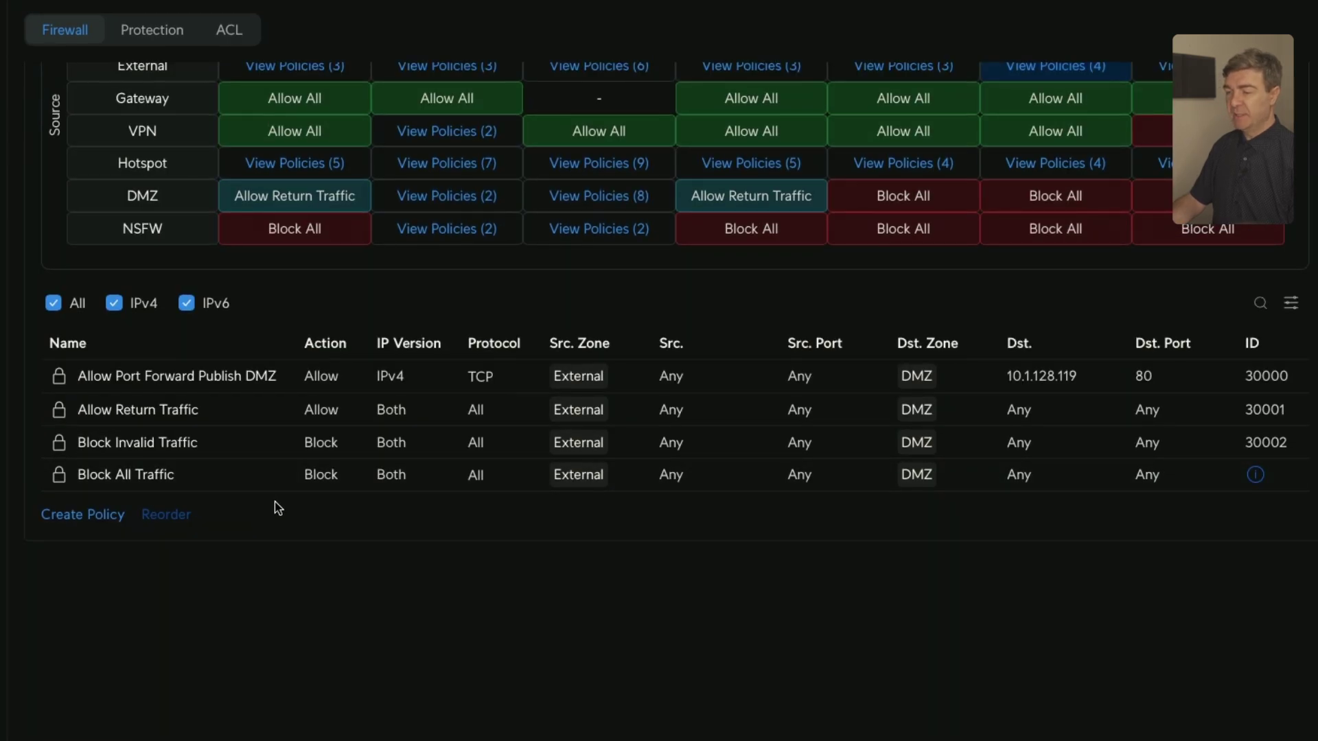
Examine the action, IP version, protocol, zones, destination and port of the Allow Port Forward Publish DMZ policy.
{"action": "mouse_move", "coordinate": [38, 394]}
{"action": "left_mouse_down"}
{"action": "mouse_move", "coordinate": [288, 396]}
{"action": "mouse_move", "coordinate": [294, 376]}
{"action": "mouse_move", "coordinate": [268, 357]}
{"action": "mouse_move", "coordinate": [77, 351]}
{"action": "mouse_move", "coordinate": [43, 394]}
{"action": "left_mouse_up"}
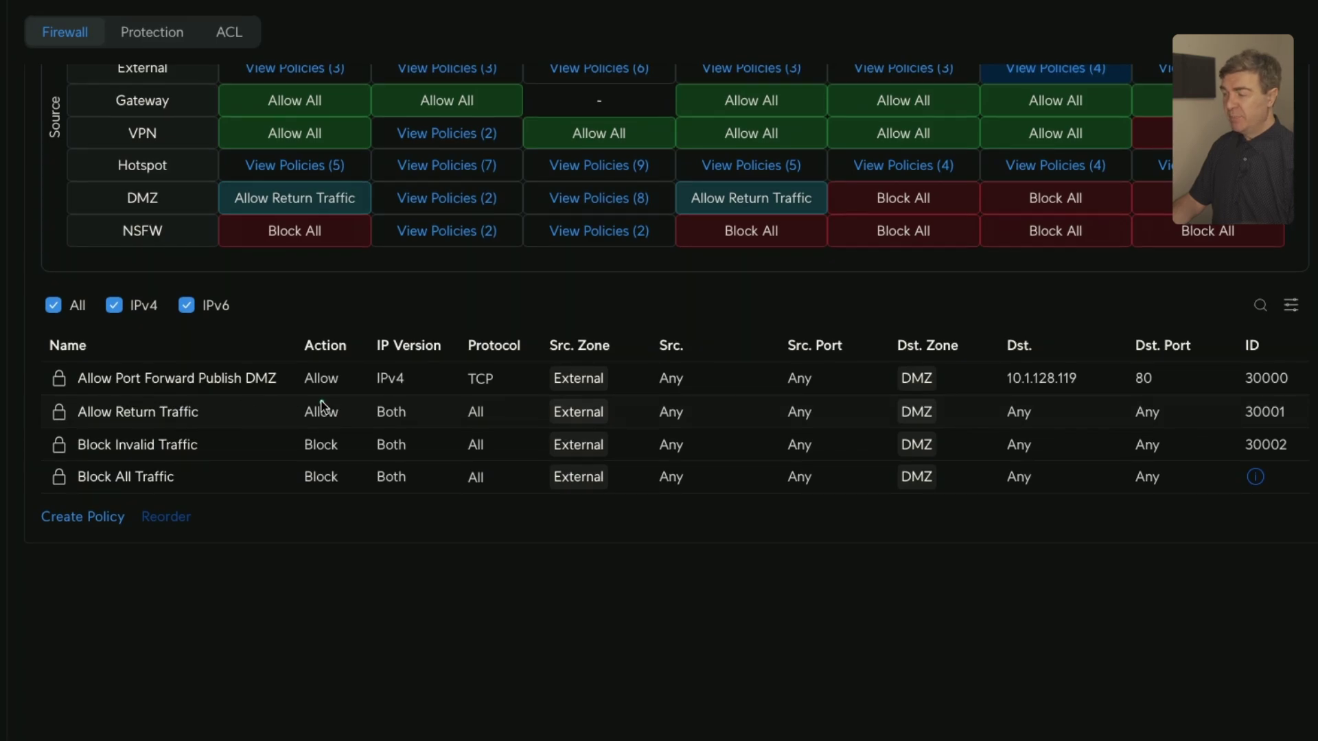
{"action": "mouse_move", "coordinate": [297, 404]}
{"action": "left_mouse_down"}
{"action": "mouse_move", "coordinate": [1267, 390]}
{"action": "mouse_move", "coordinate": [1297, 343]}
{"action": "mouse_move", "coordinate": [370, 328]}
{"action": "mouse_move", "coordinate": [283, 407]}
{"action": "left_mouse_up"}
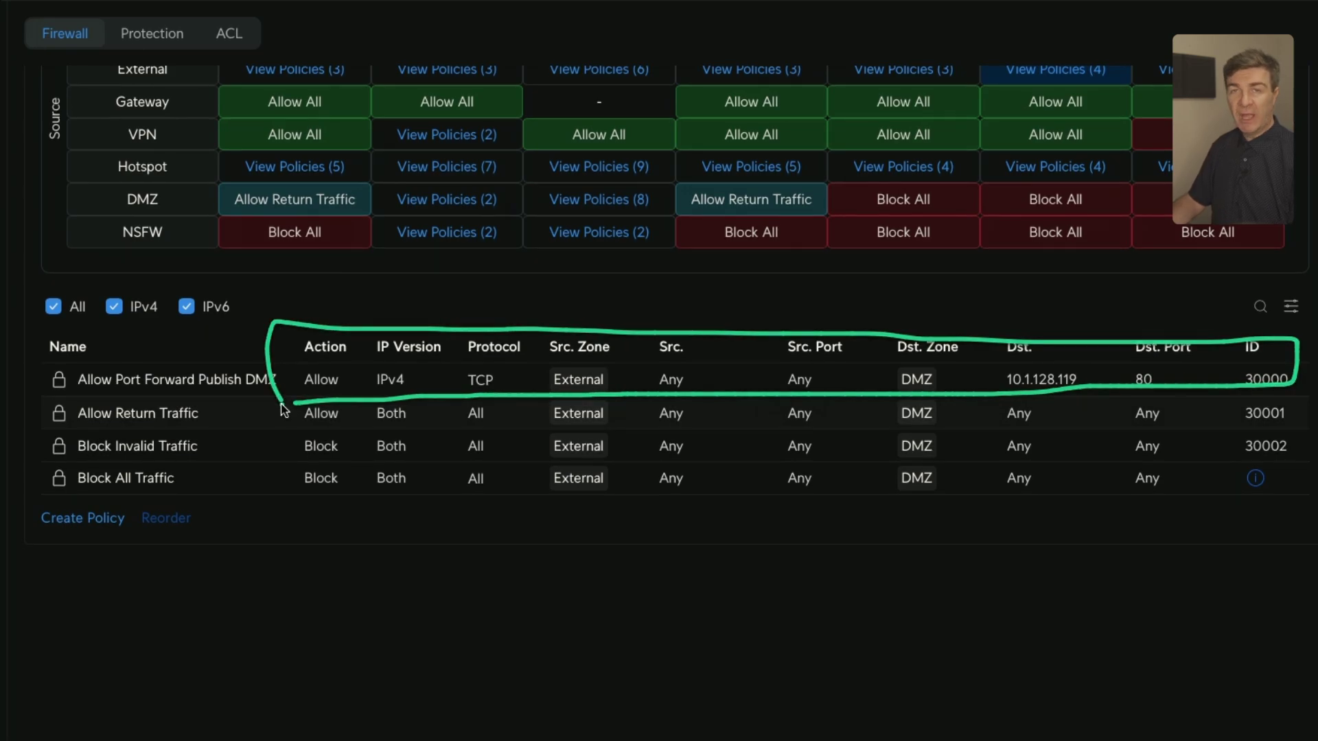
{"action": "scroll", "coordinate": [283, 407], "scroll_direction": "up", "scroll_amount": 1}
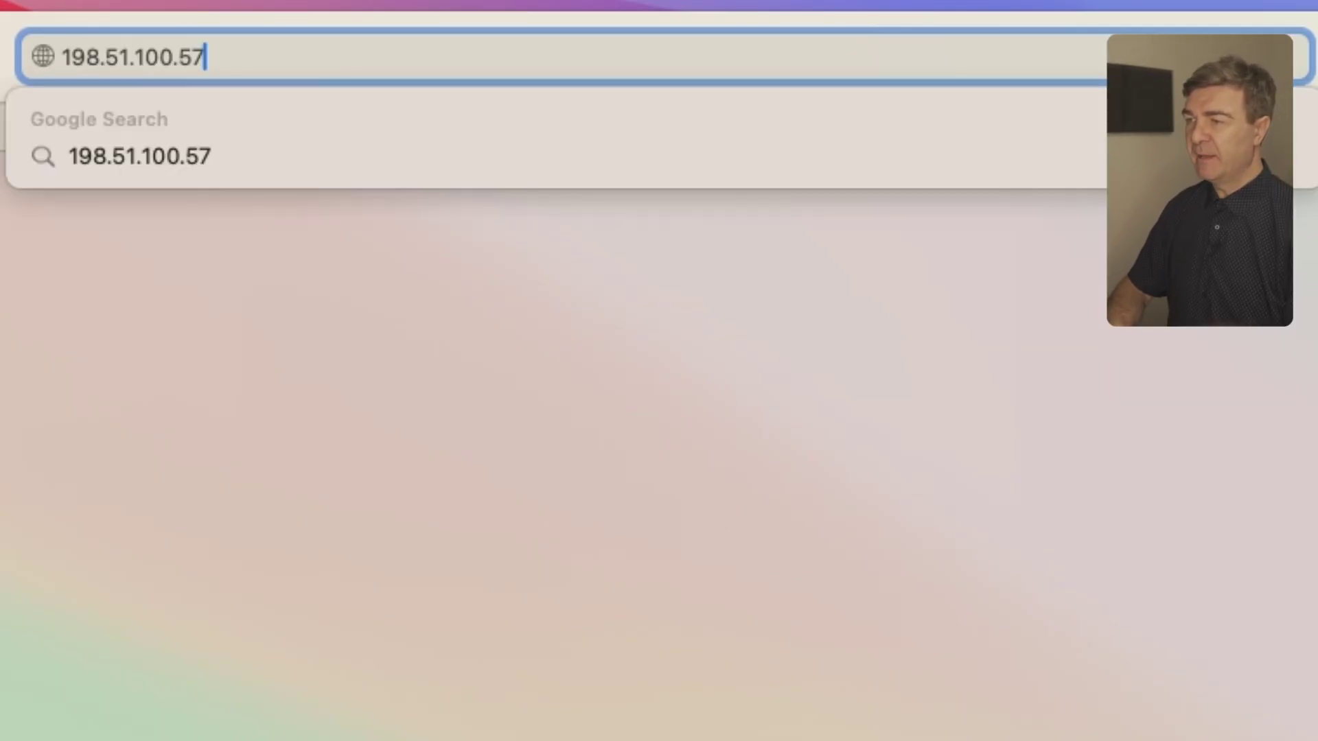
Test the port forward by opening 198.51.100.57:80 in the browser, and review the IP address, source port and protocol the page reports.
{"action": "type", "text": ":8080"}
{"action": "key", "text": "BackSpace"}
{"action": "key", "text": "BackSpace"}
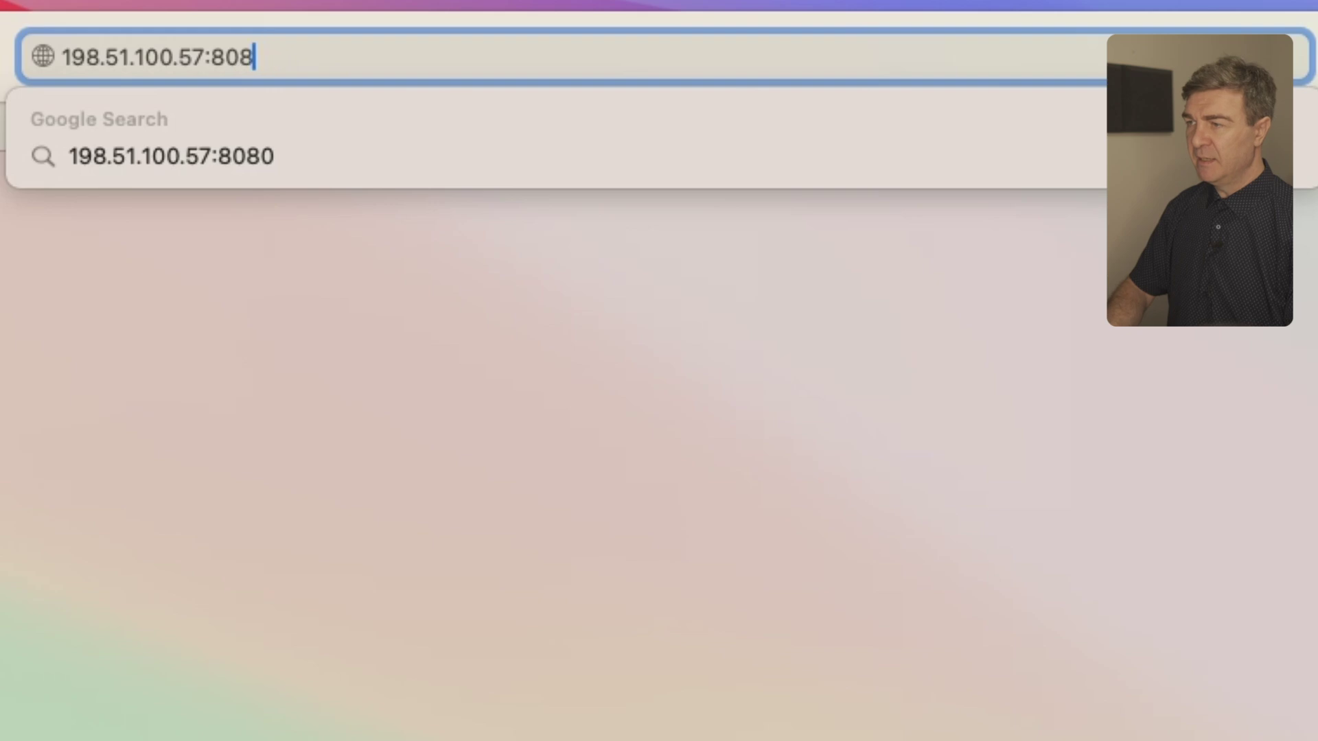
{"action": "key", "text": "Return"}
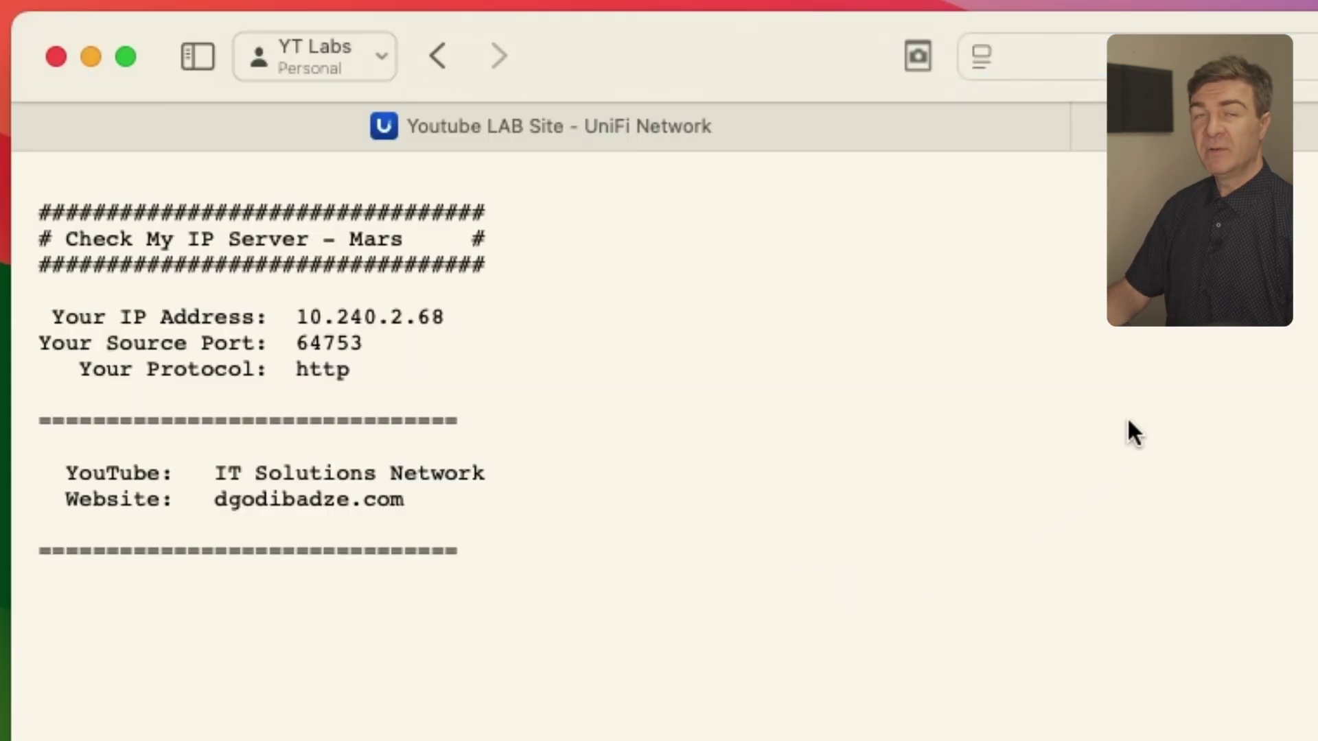
{"action": "left_click_drag", "start_coordinate": [557, 543], "coordinate": [35, 206]}
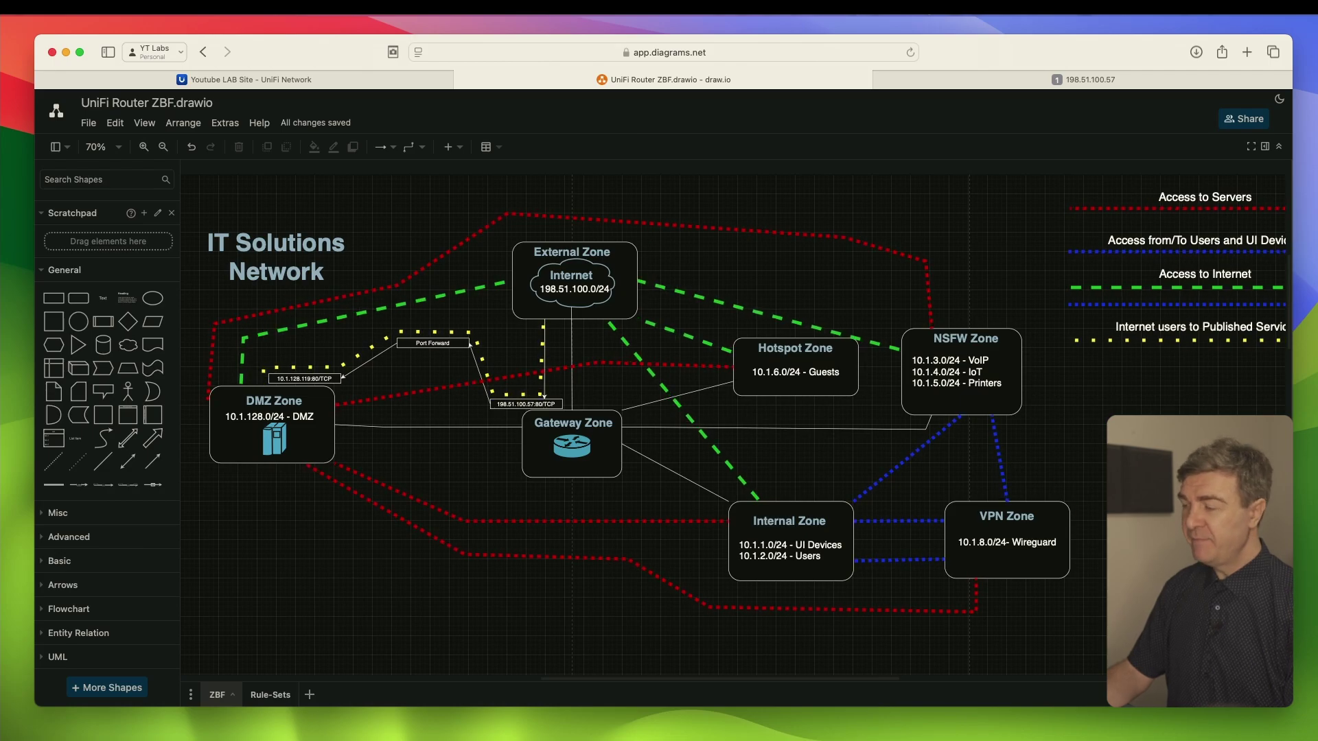
Switch to the UniFi Router ZBF.drawio diagram and review the zones and the access paths between them.
{"action": "left_click_drag", "start_coordinate": [1098, 655], "coordinate": [189, 165]}
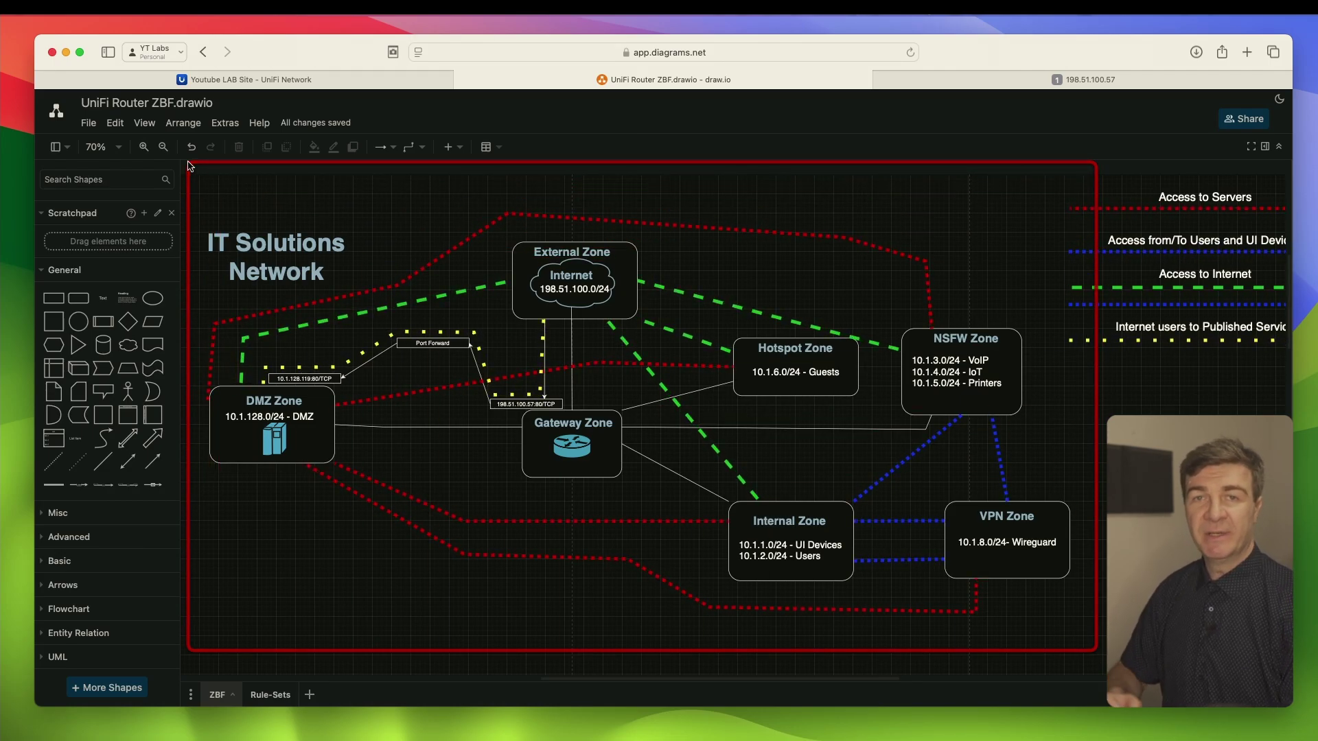